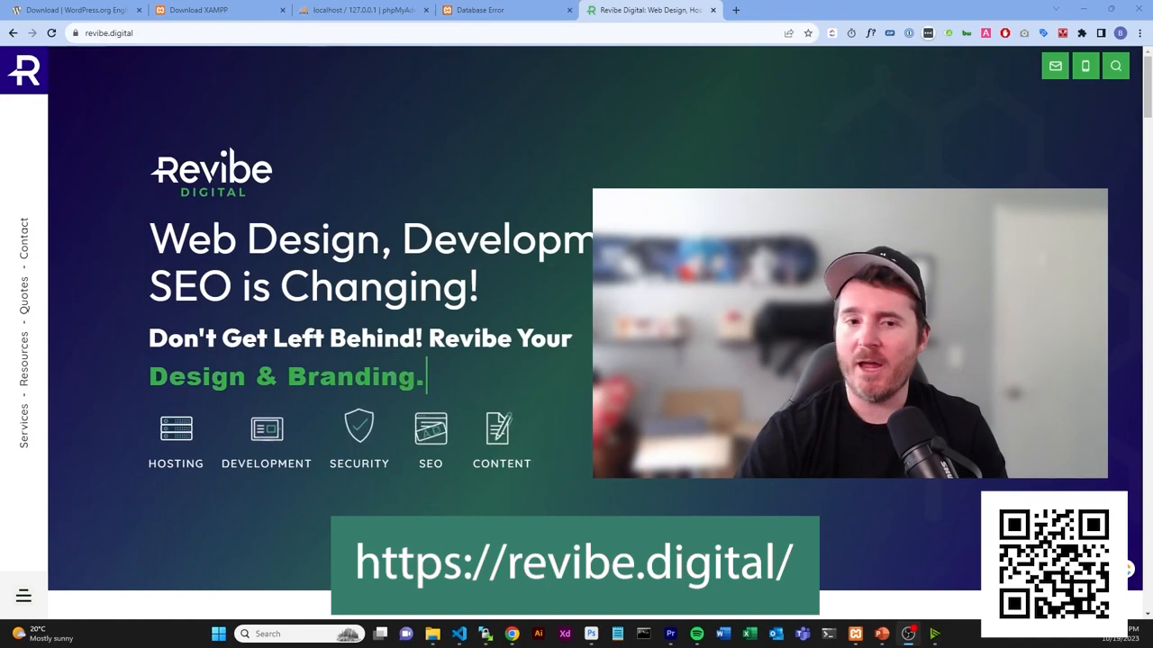
- Scroll down through the Revibe Digital homepage and back up a little
scroll(594, 333, down, 2)
scroll(594, 333, down, 5)
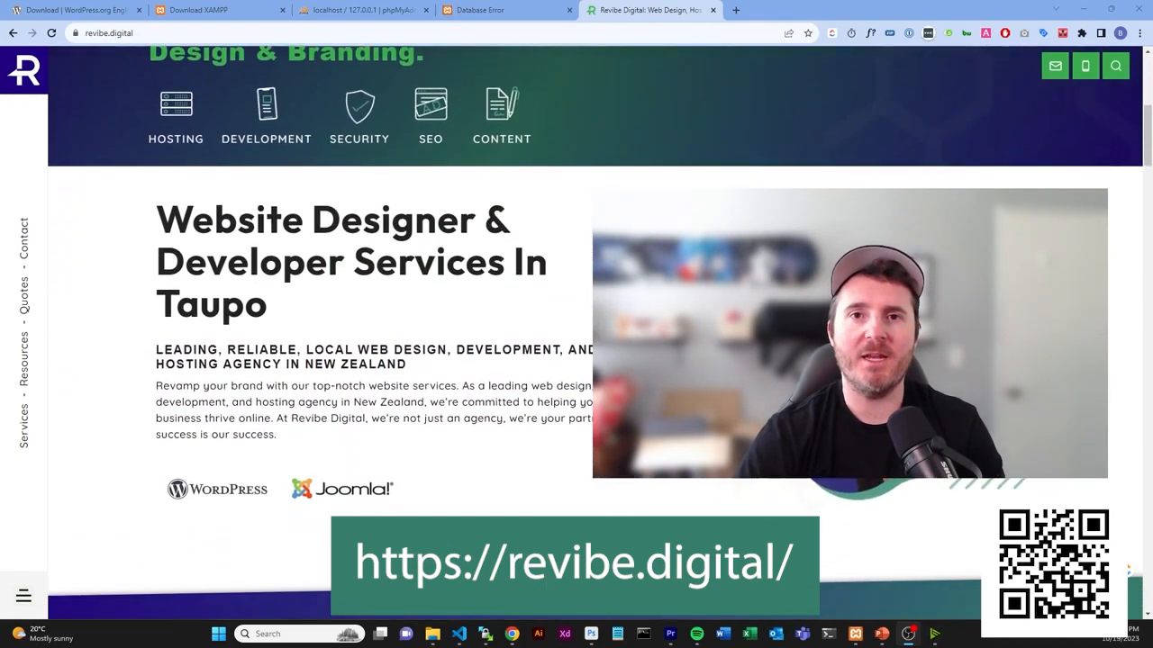
scroll(594, 333, down, 2)
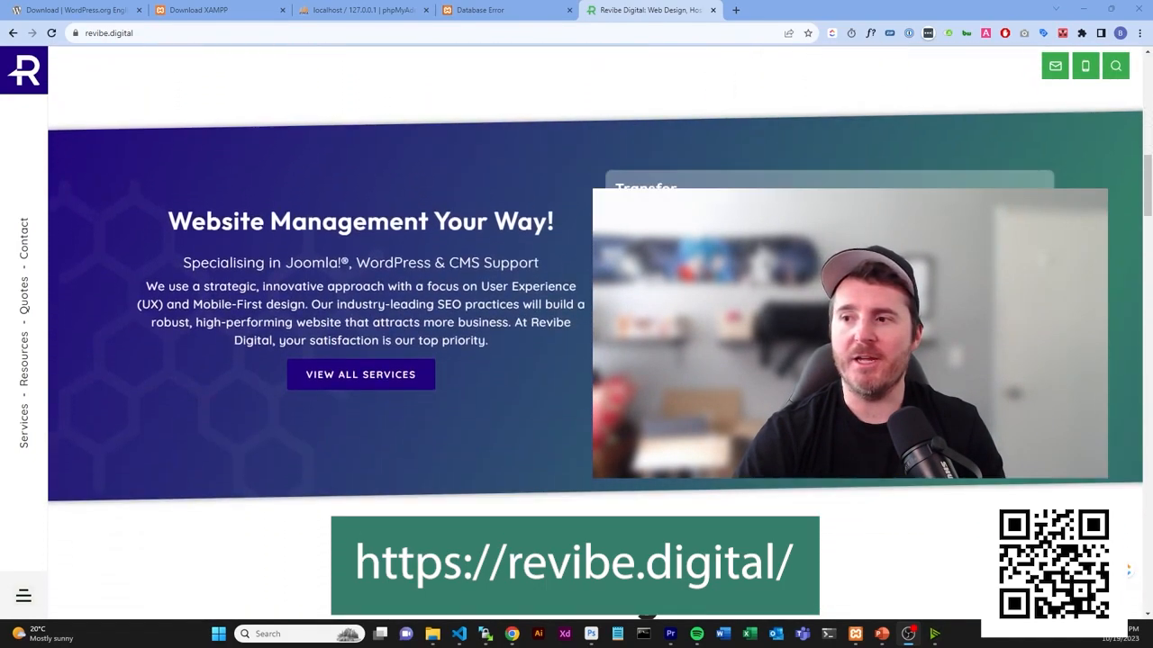
scroll(594, 333, up, 1)
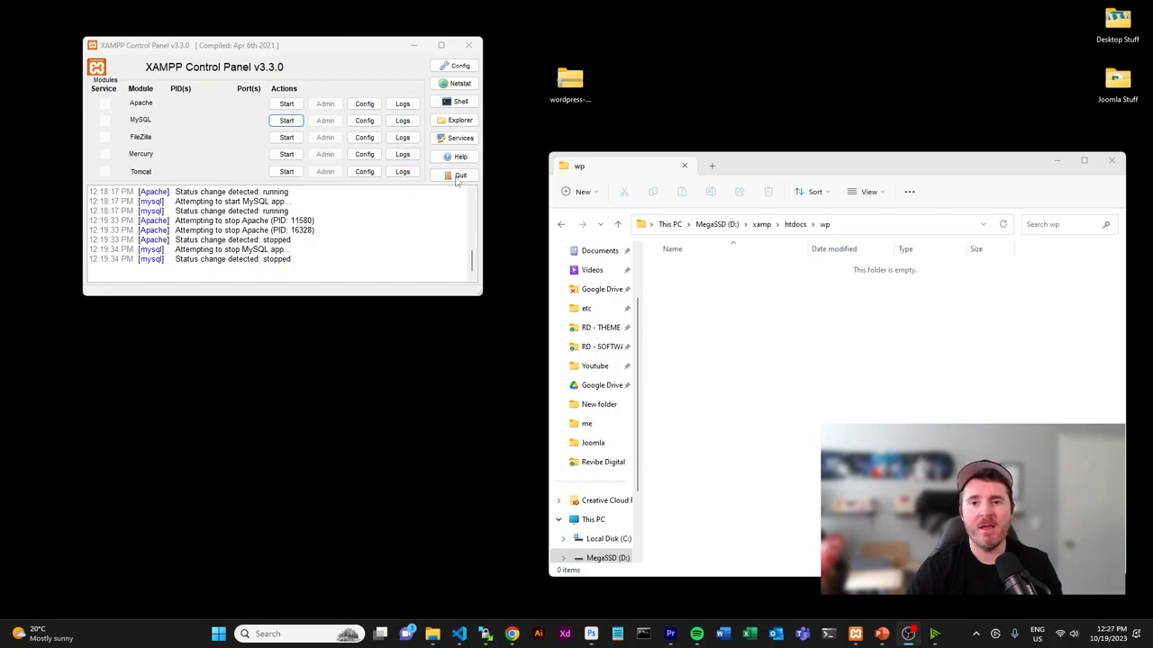
- Go to the htdocs\wp folder and copy the WordPress zip from the desktop into it
drag(794, 174, 789, 179)
click(767, 233)
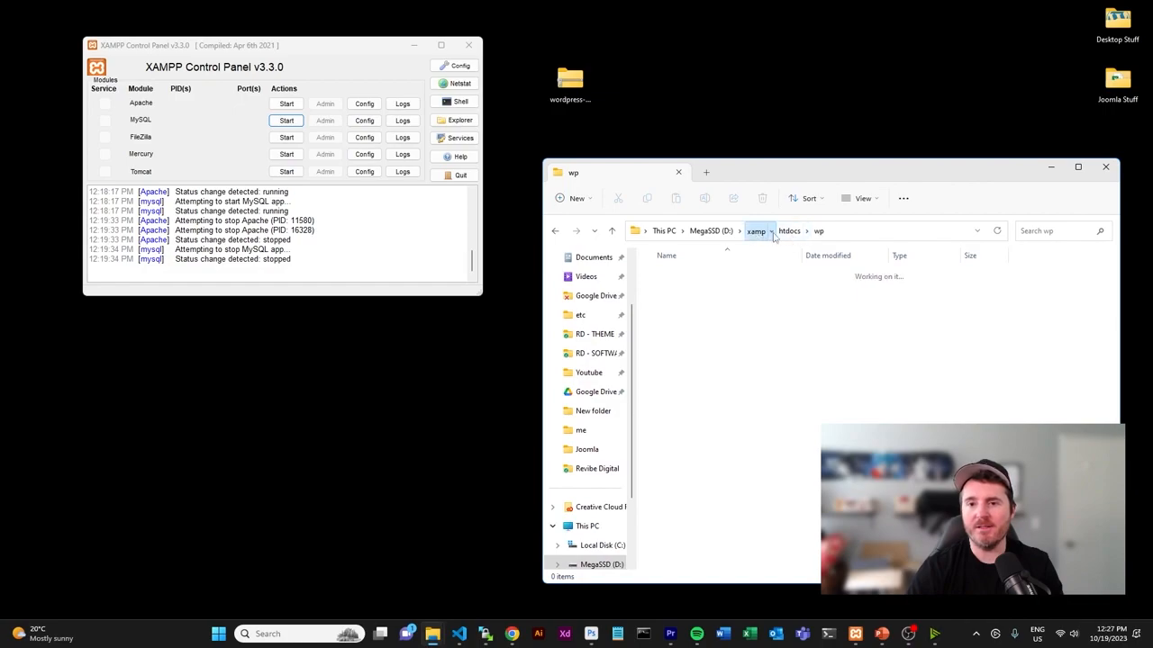
double_click(682, 375)
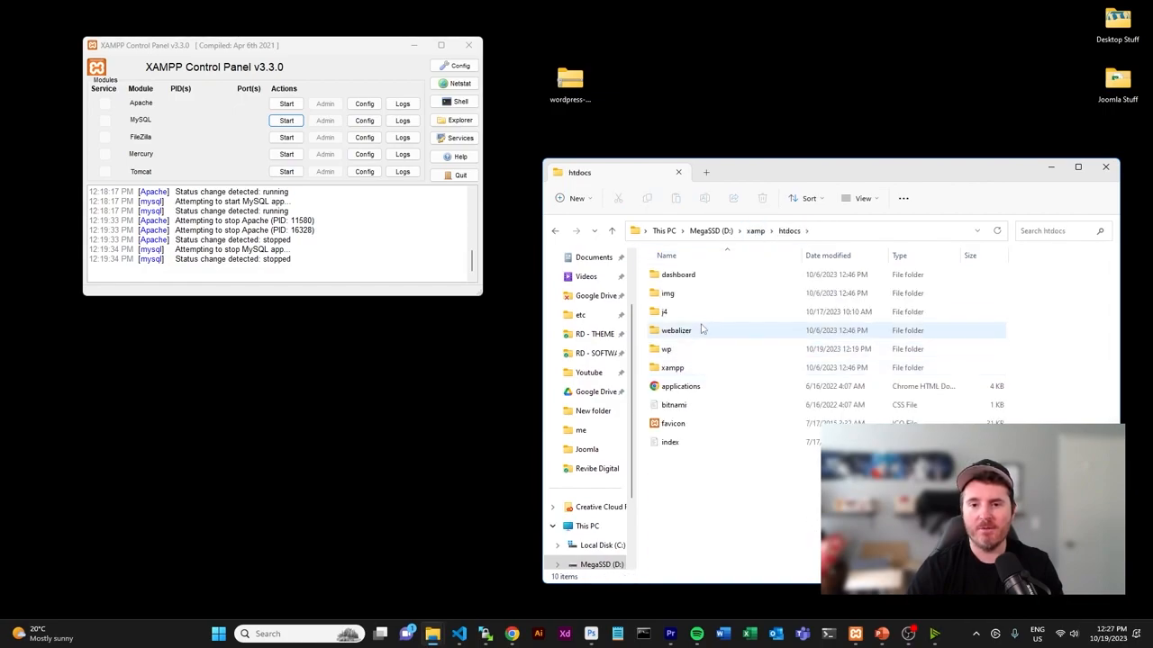
double_click(736, 351)
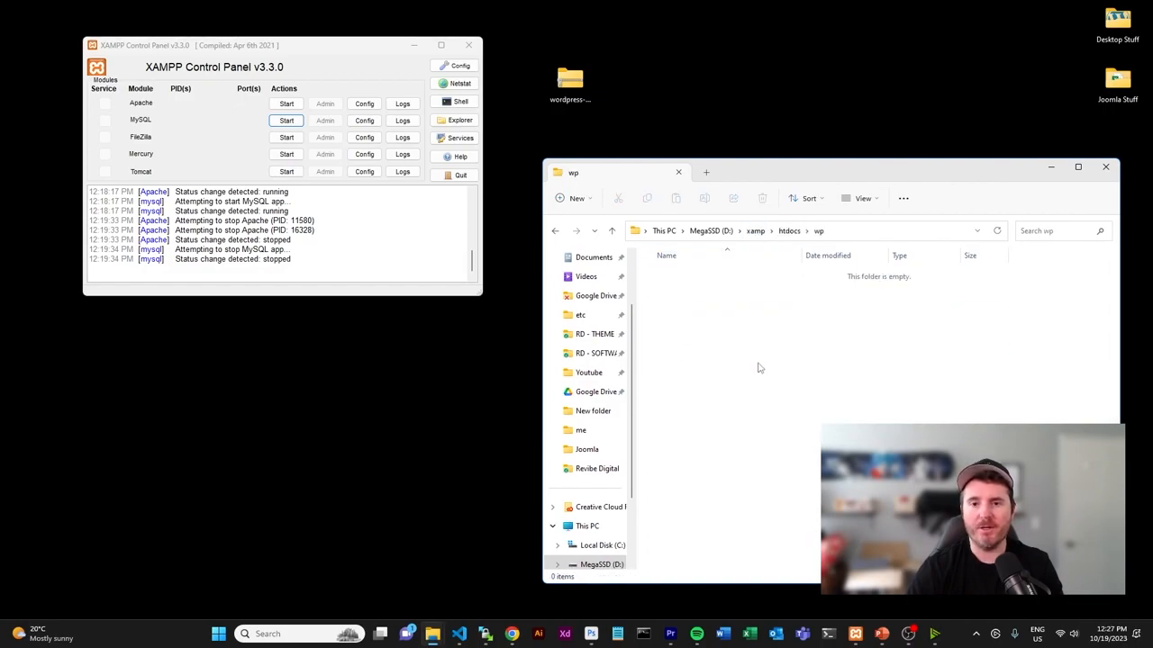
click(569, 81)
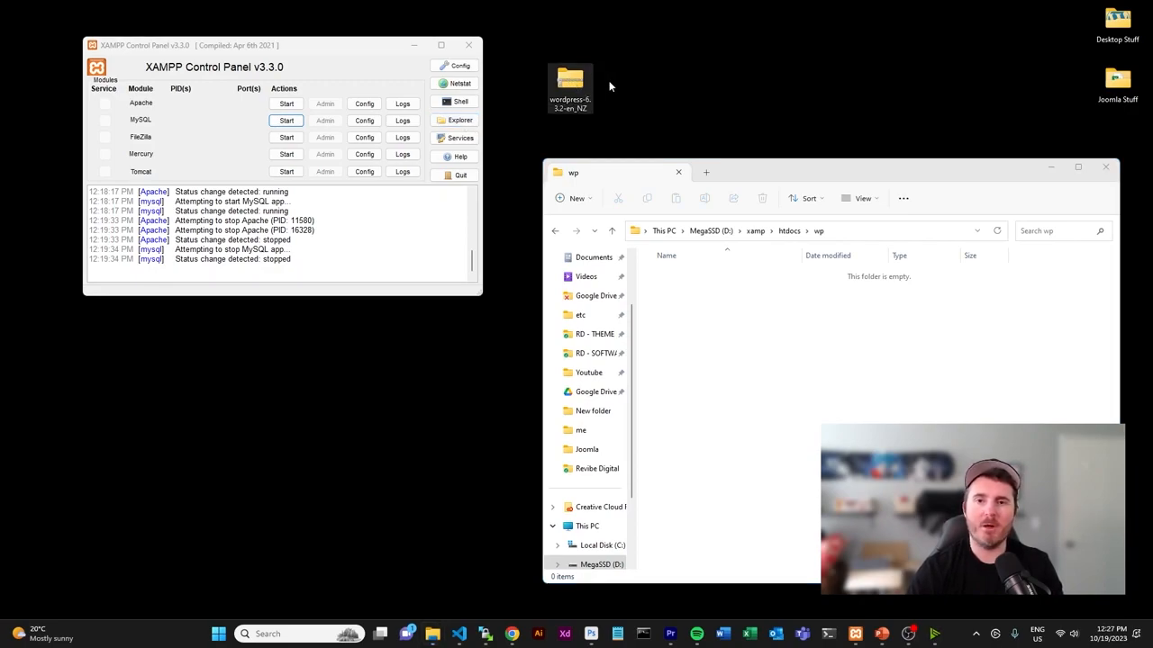
drag(573, 85, 677, 335)
- Extract the WordPress zip directly into D:\xamp\htdocs\wp\ without an extra subfolder
right_click(675, 275)
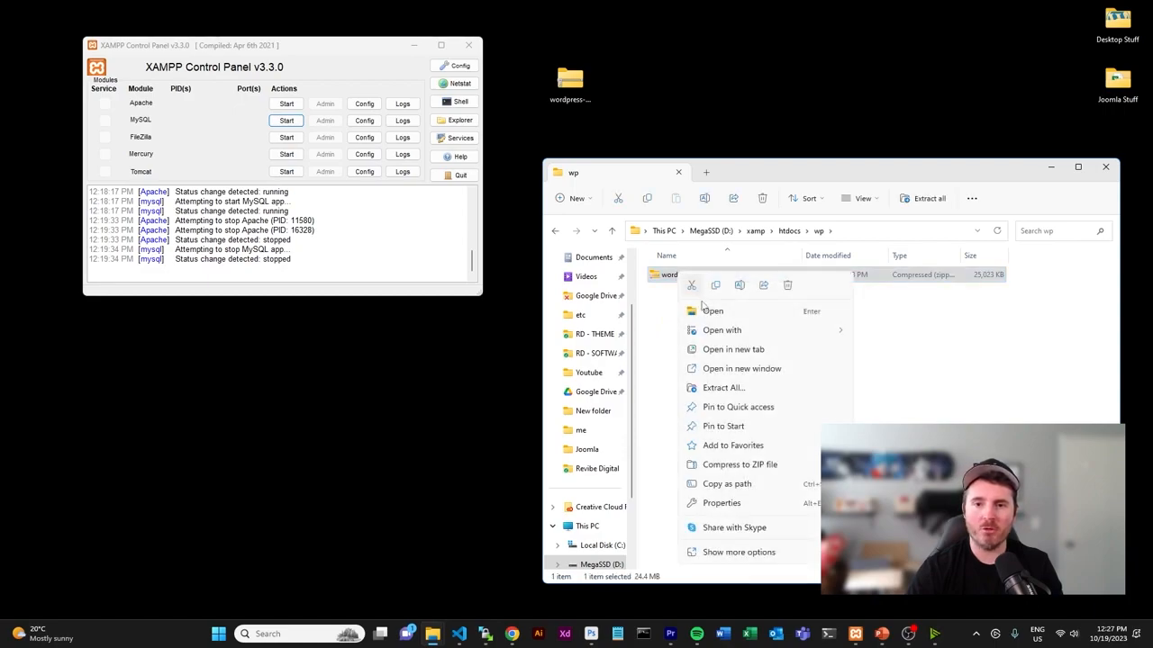
click(753, 393)
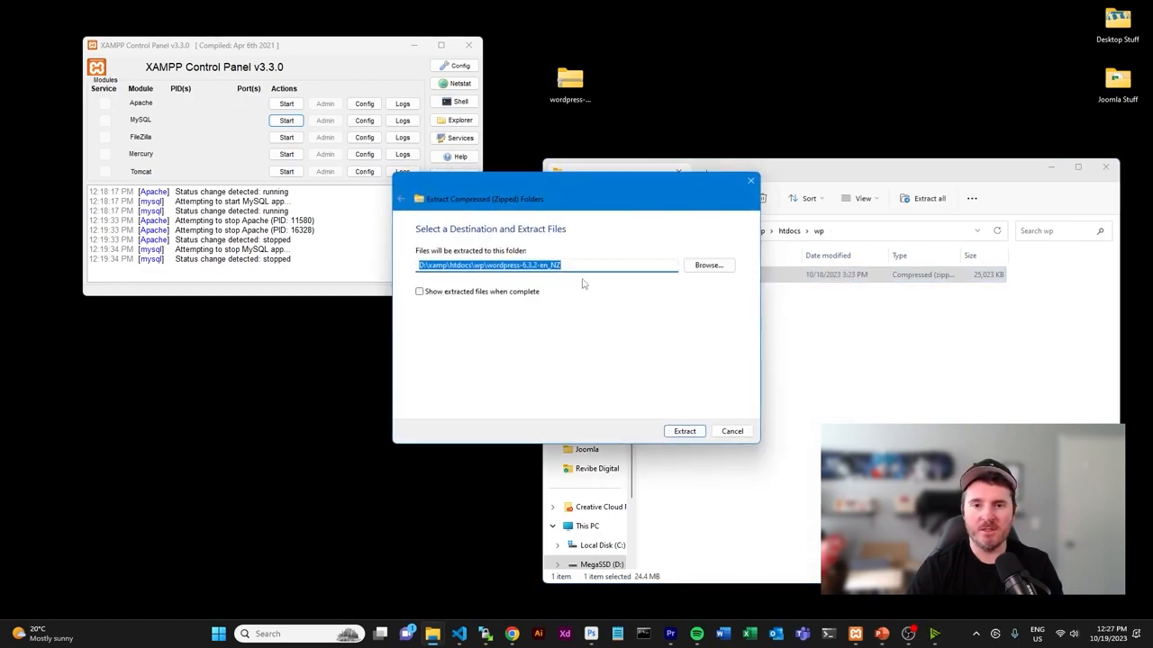
drag(484, 264, 594, 275)
key(BackSpace)
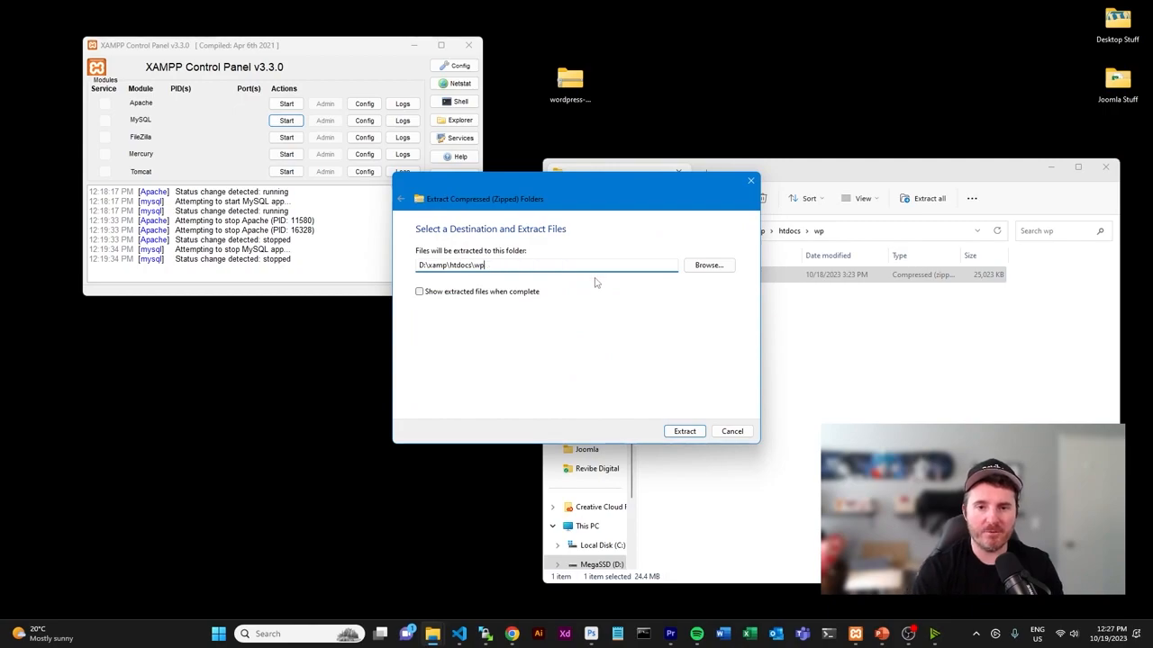
click(684, 431)
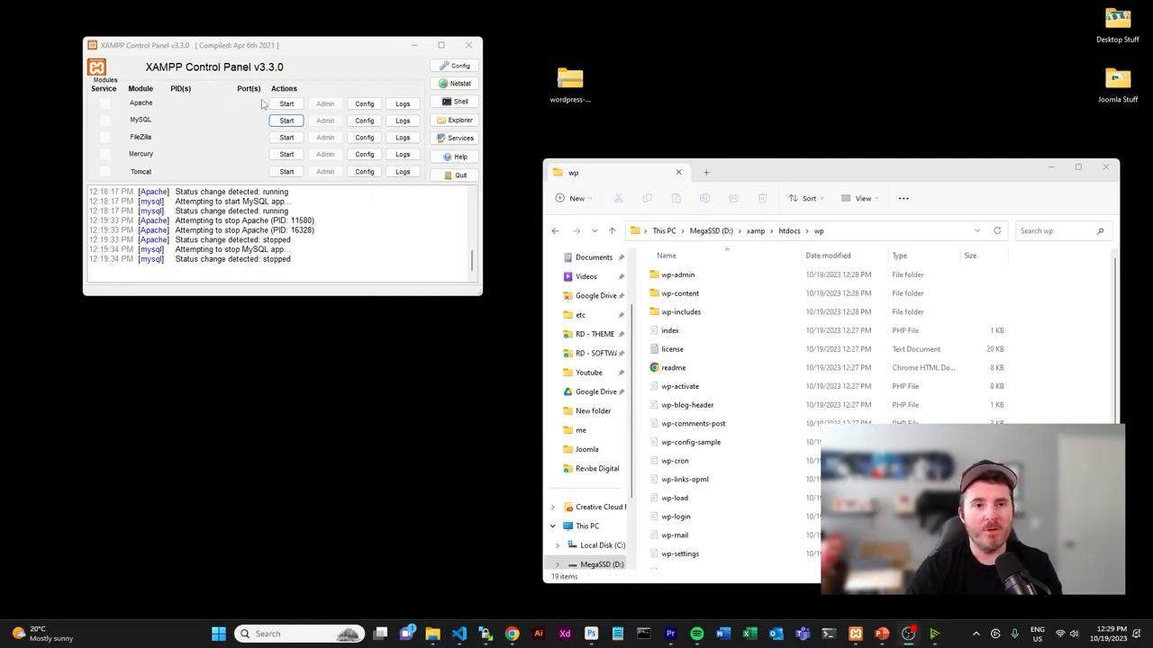
- Start the Apache and MySQL services in XAMPP Control Panel
click(285, 105)
click(286, 121)
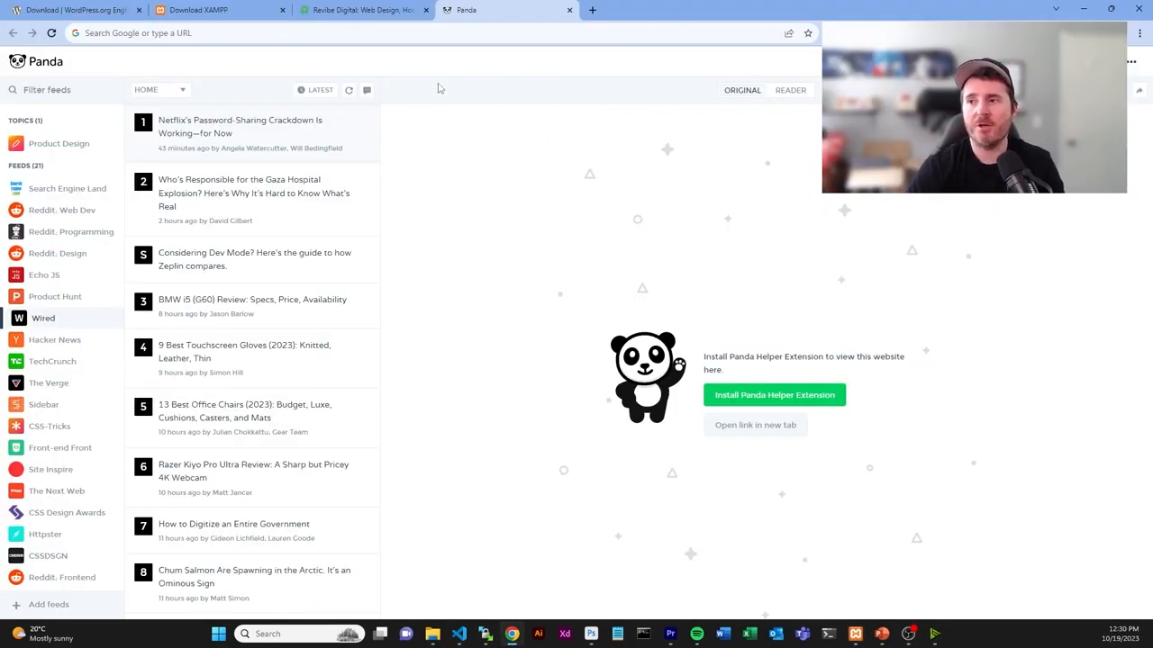
- Load localhost/phpmyadmin and dismiss the configuration error notice
click(456, 34)
text(http://localhost/phpmyadmin)
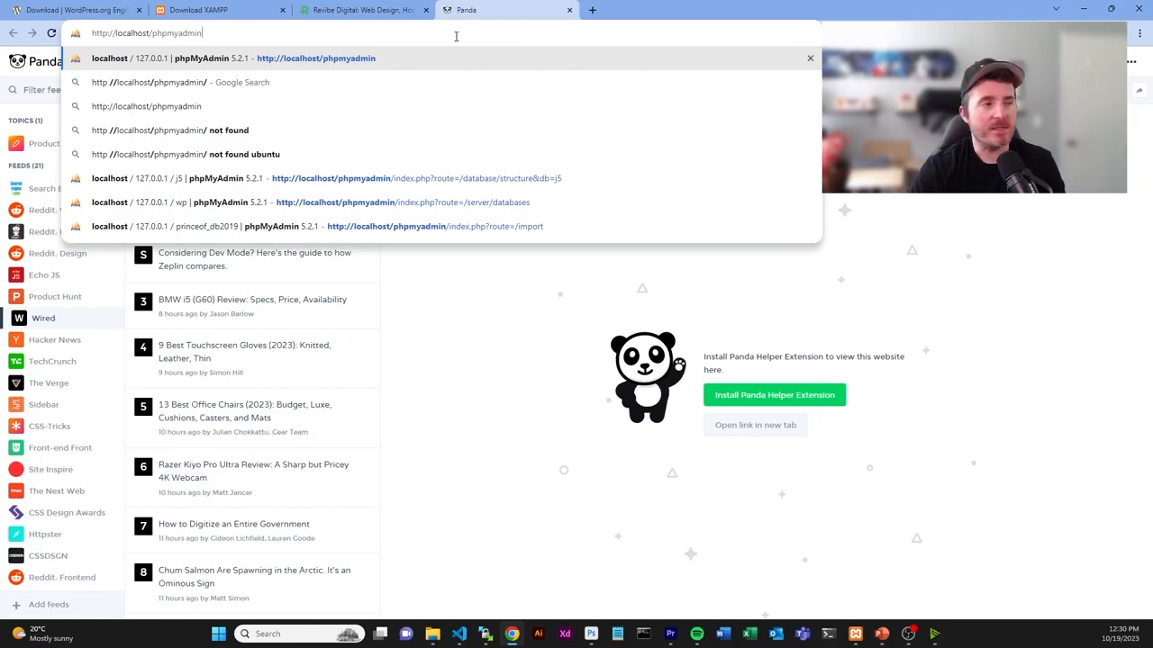
key(Return)
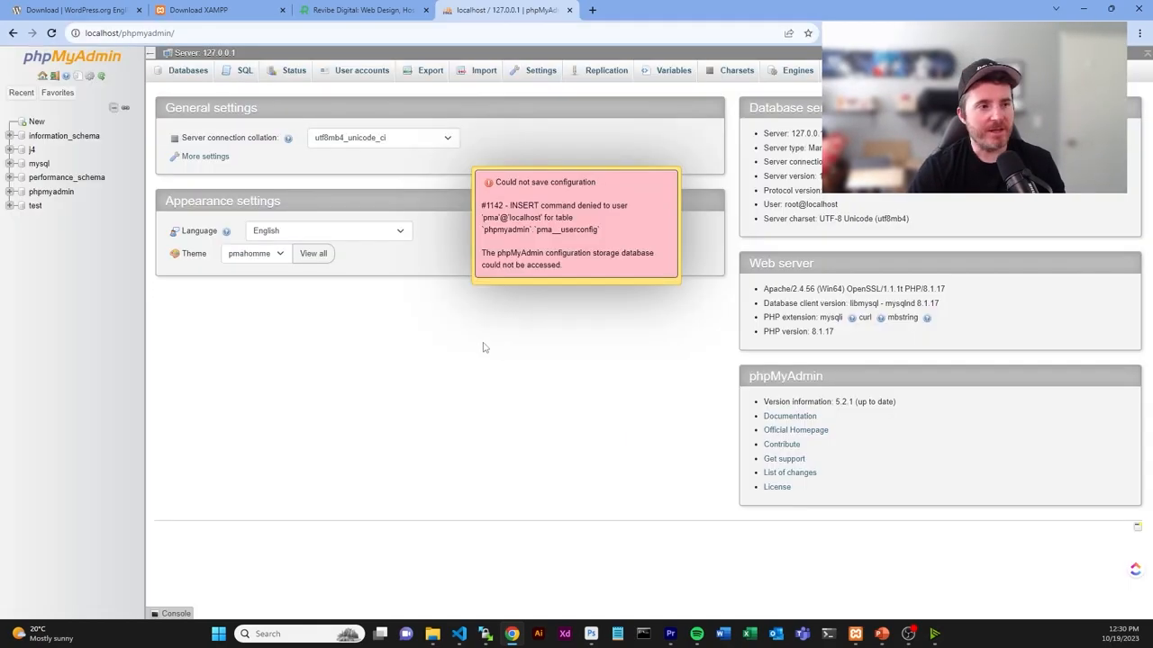
click(594, 266)
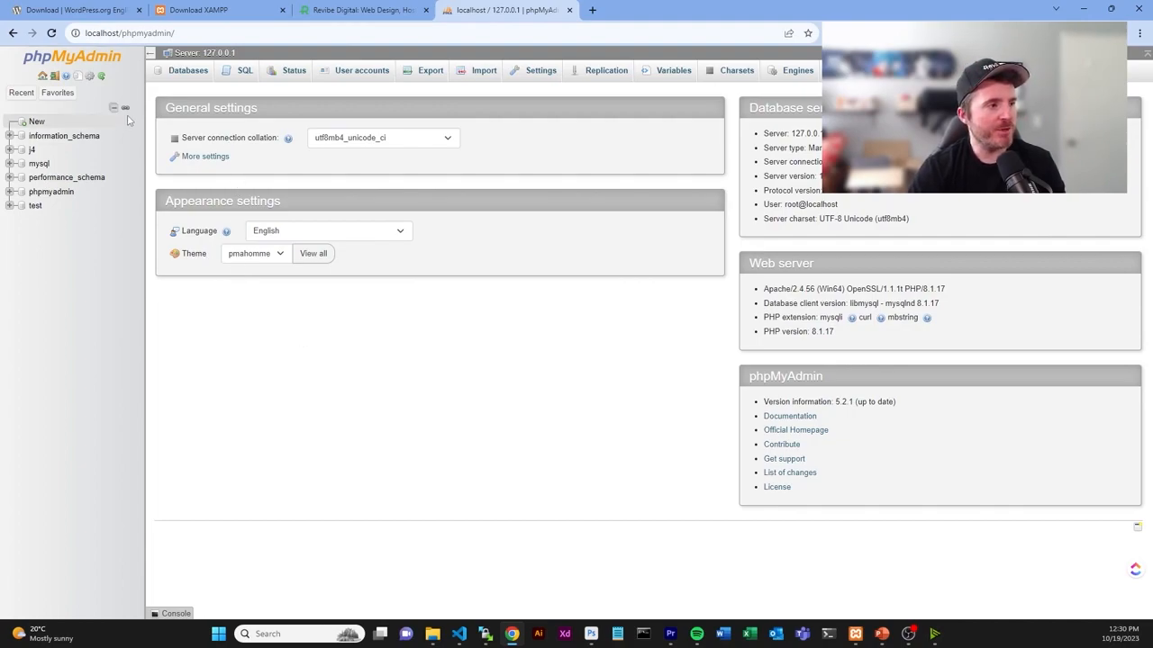
- Create an empty database named wp, then paste the localhost address into a new tab
click(189, 72)
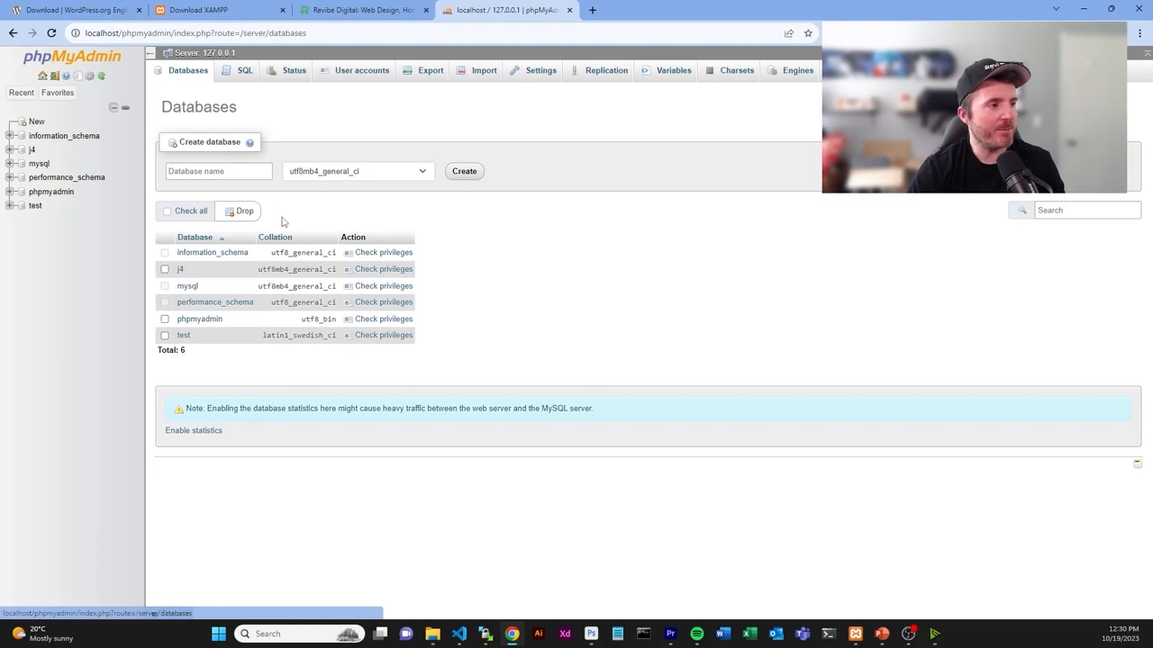
click(232, 173)
text(wp)
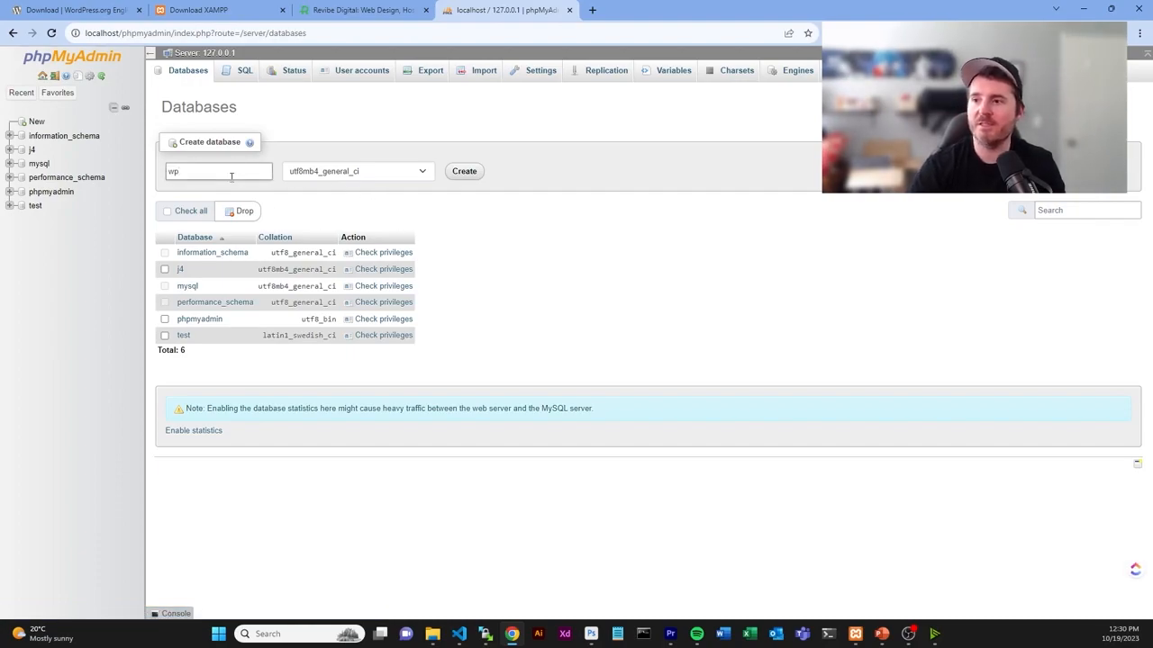
click(466, 173)
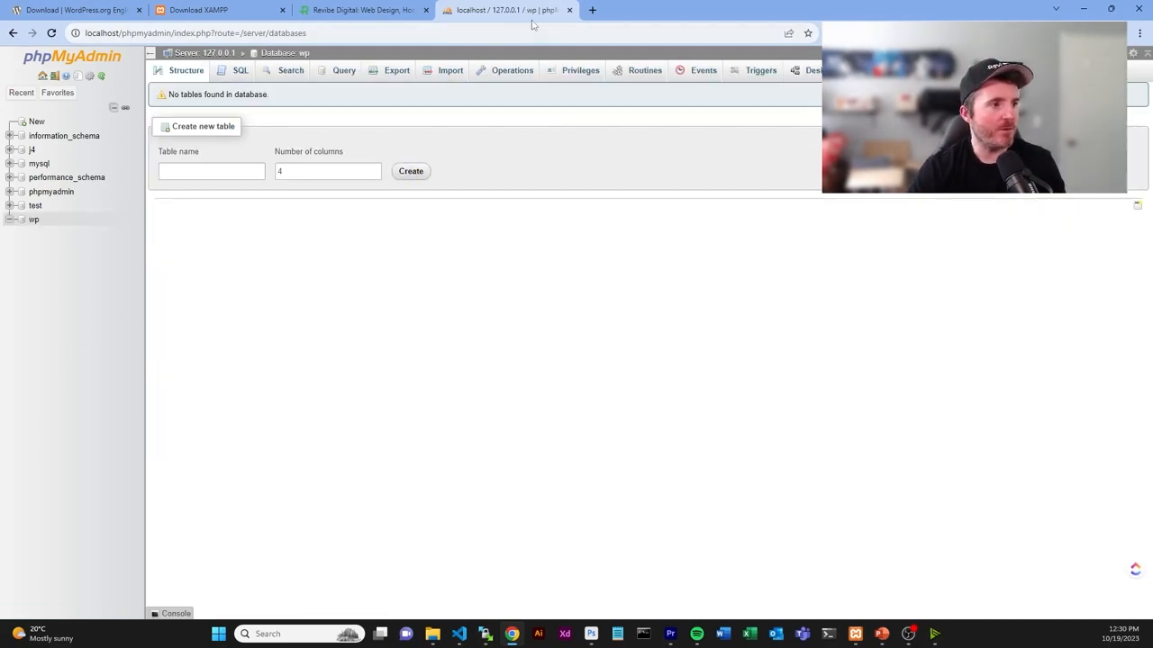
double_click(101, 33)
key(ctrl+c)
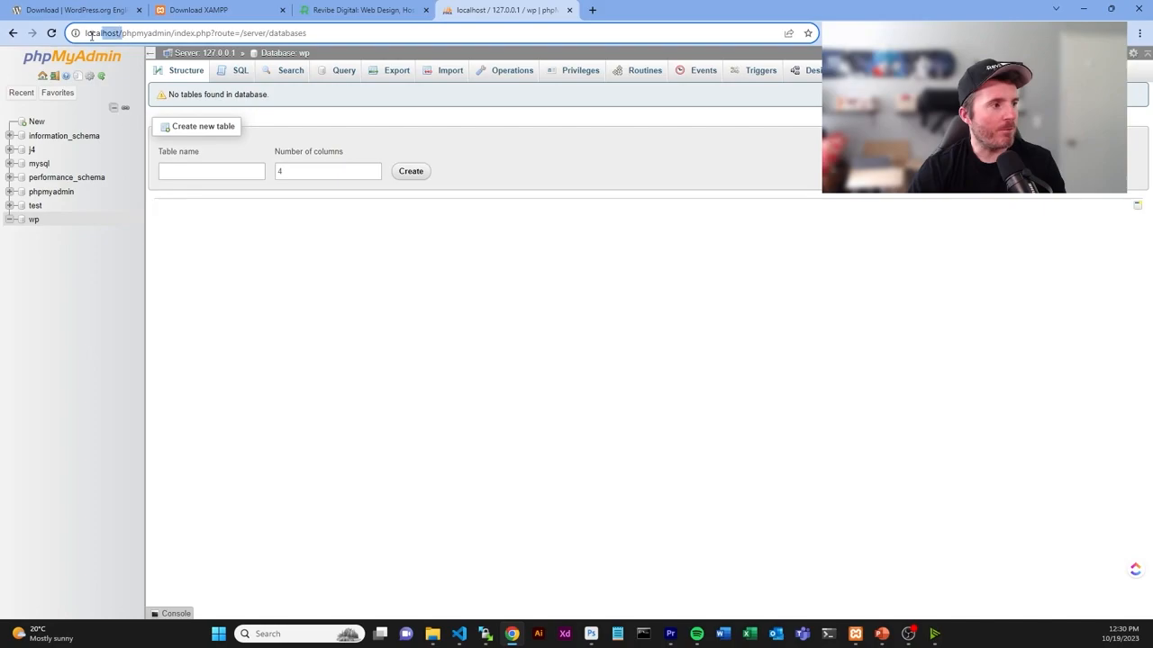
key(ctrl+t)
key(ctrl+v)
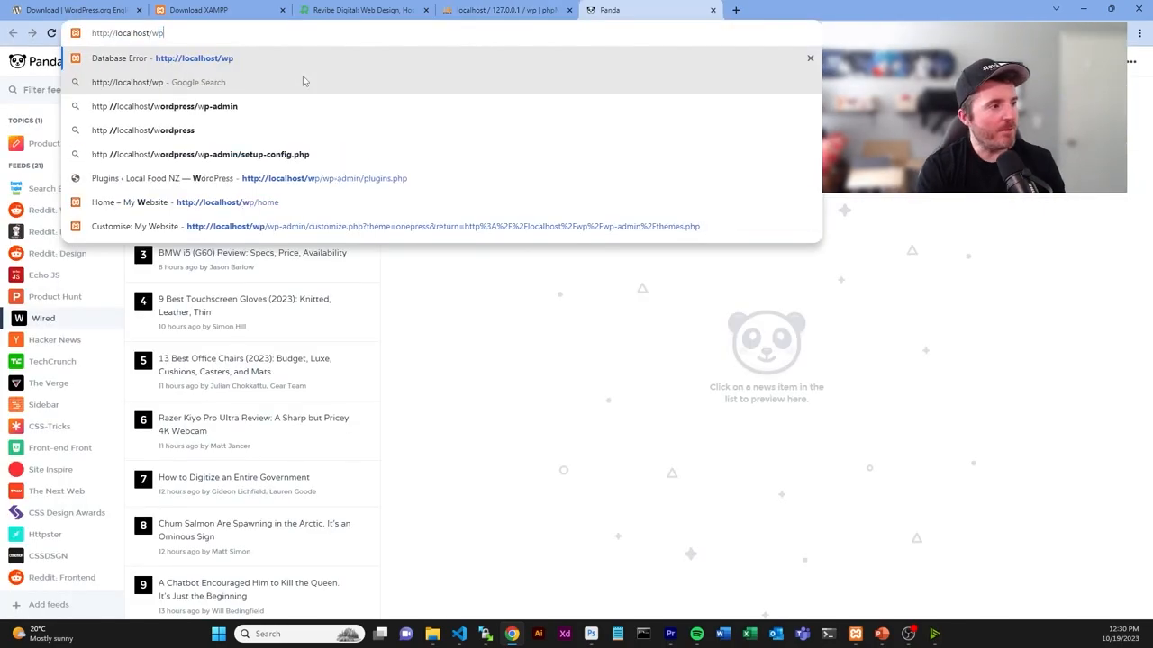
- Open localhost/wp and submit database name wp, username root and a blank password
text(wp)
key(Return)
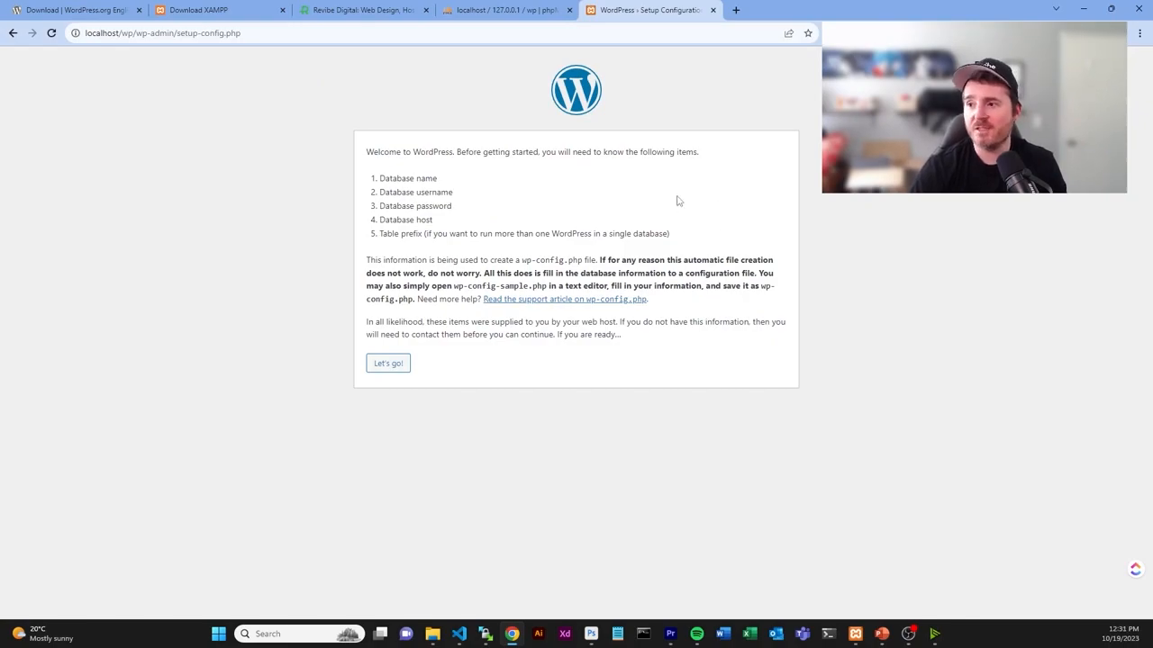
click(394, 365)
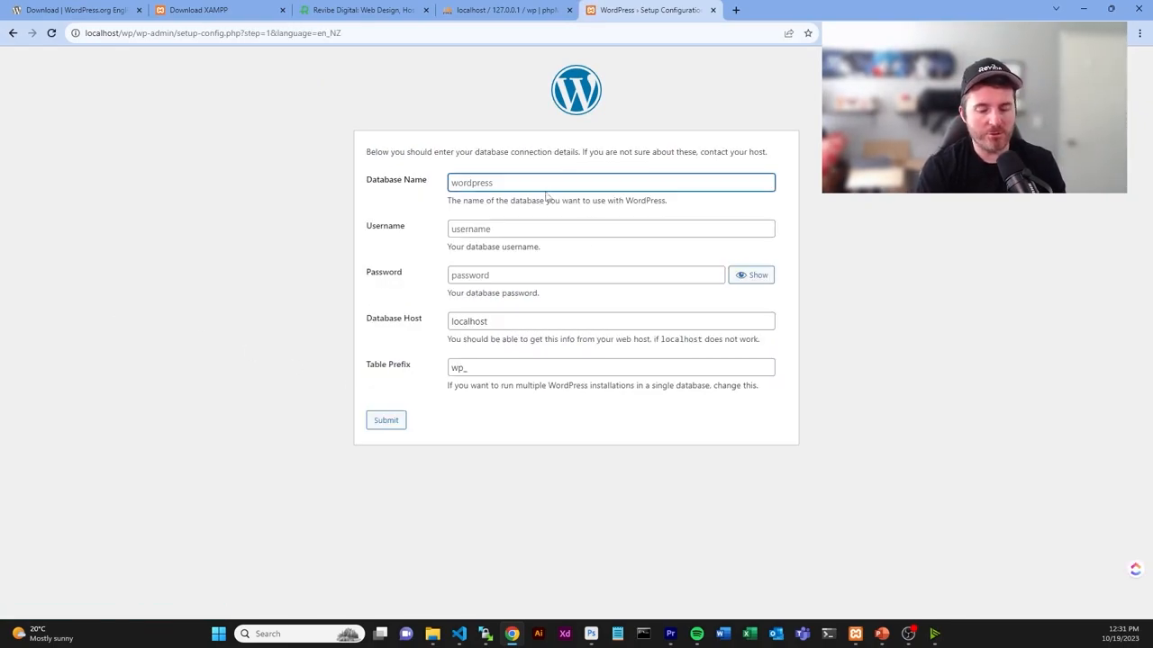
text(wp)
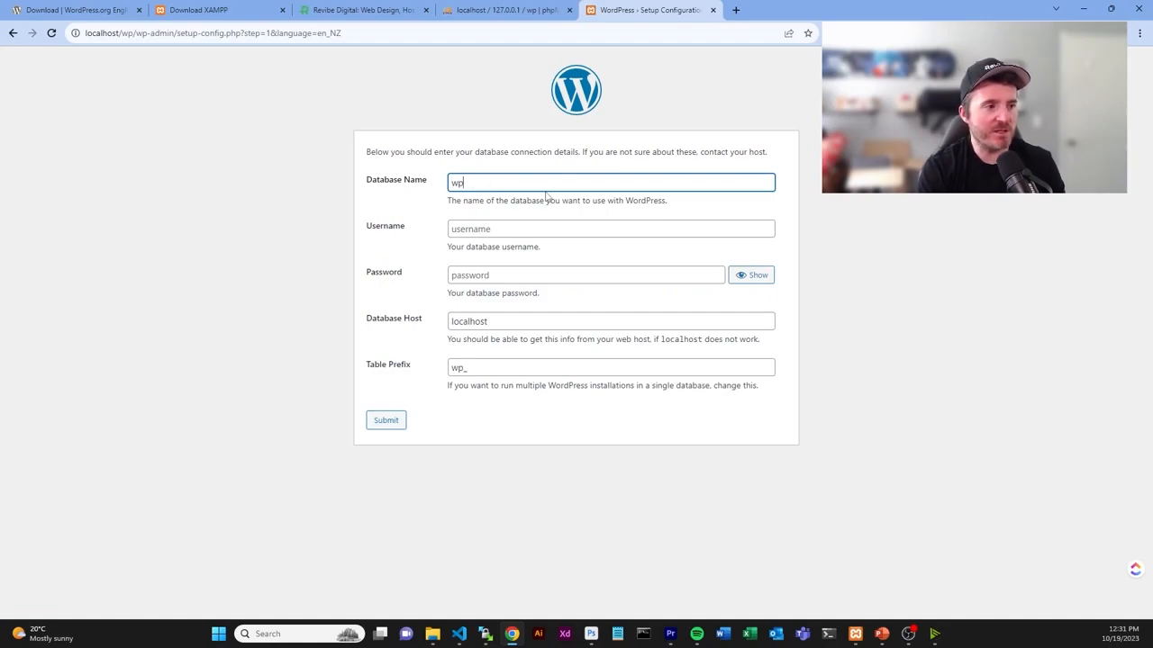
key(Tab)
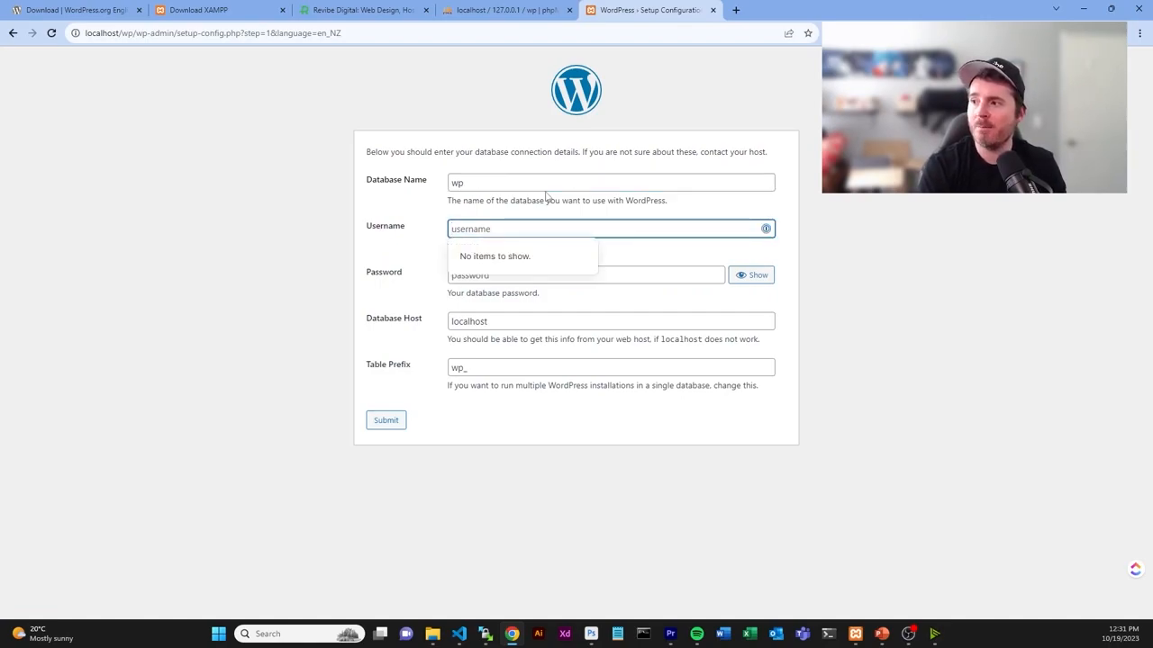
text(root)
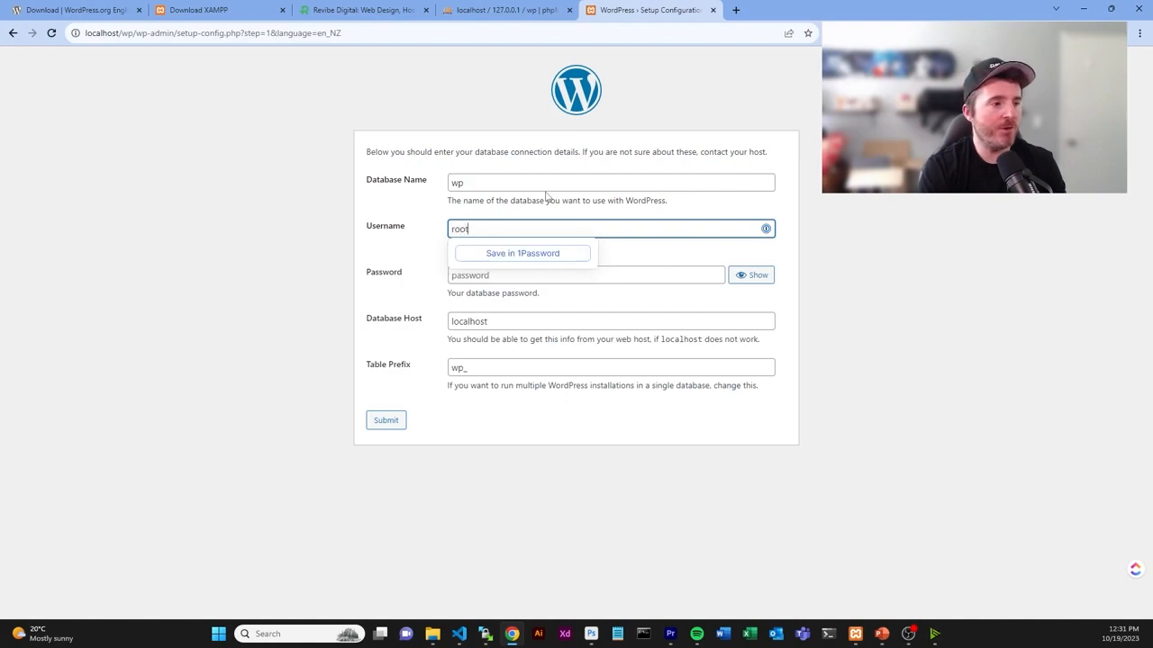
key(Tab)
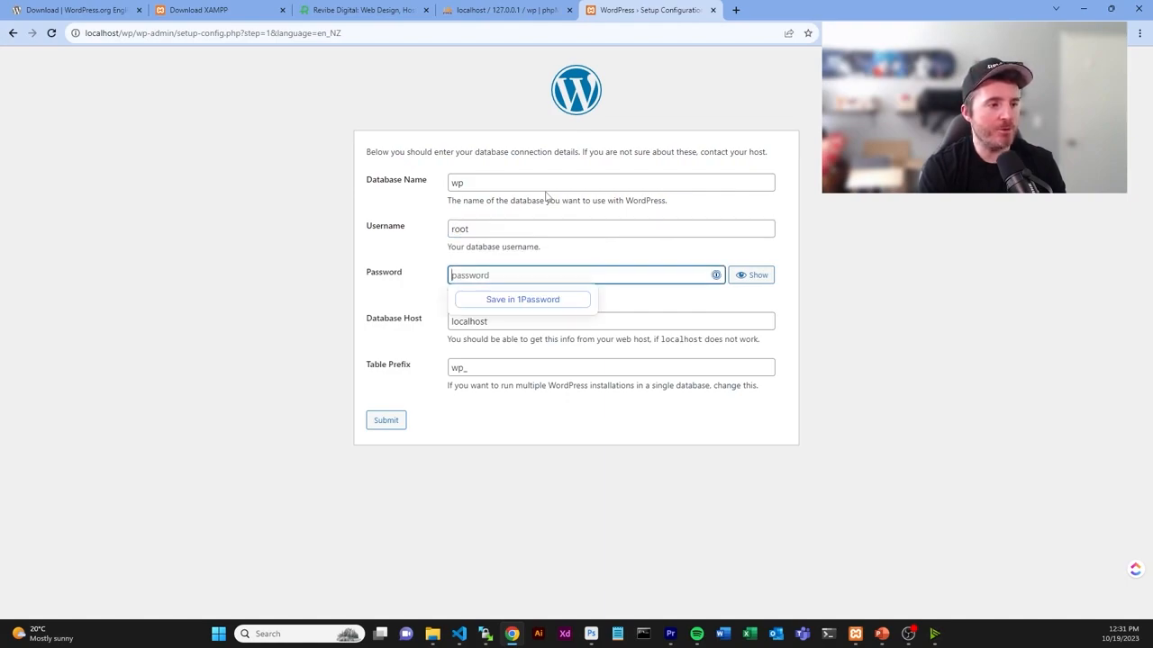
key(Tab)
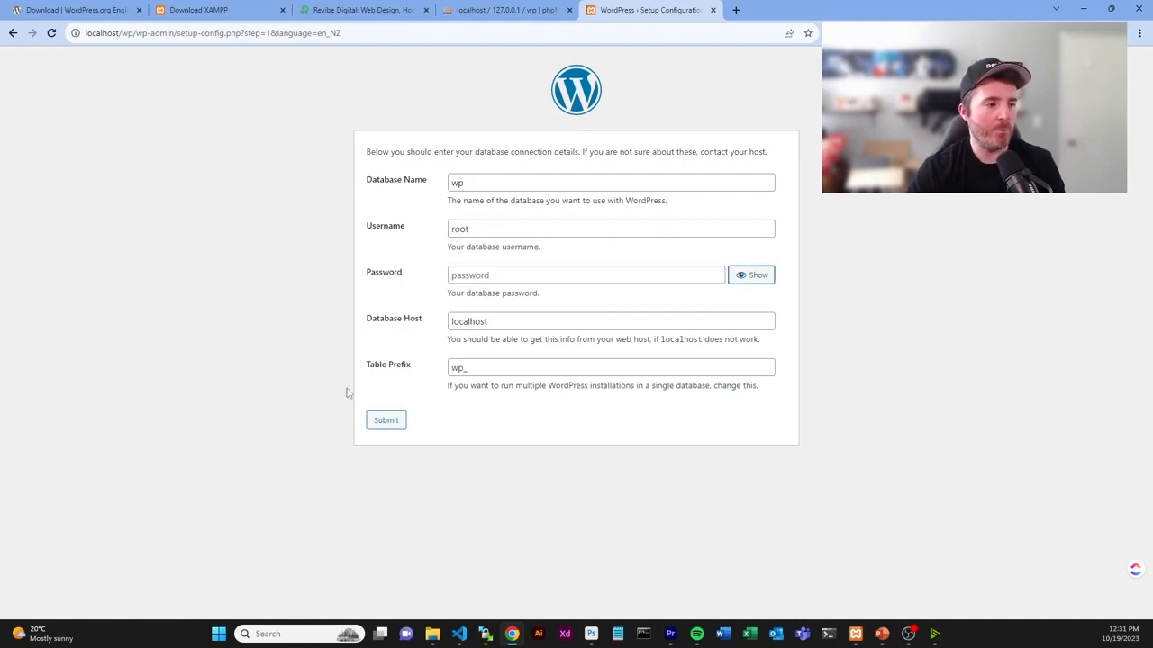
click(390, 422)
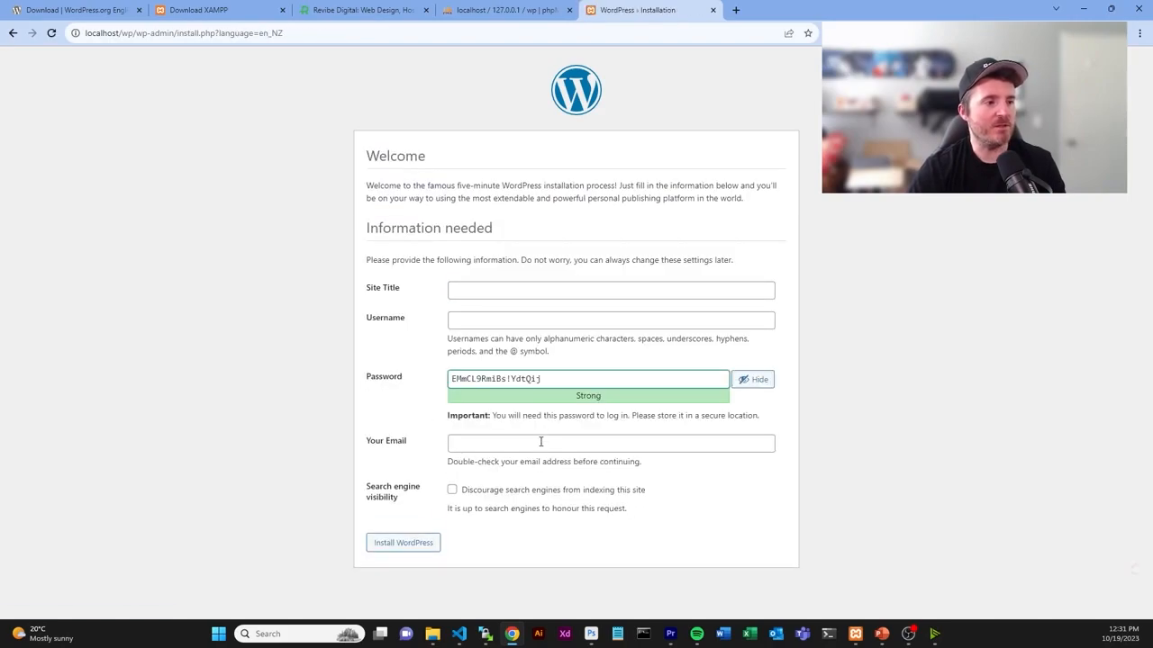
- Install 'My Website' with admin username user, a confirmed weak password, the admin e-mail, and search engines discouraged
click(516, 290)
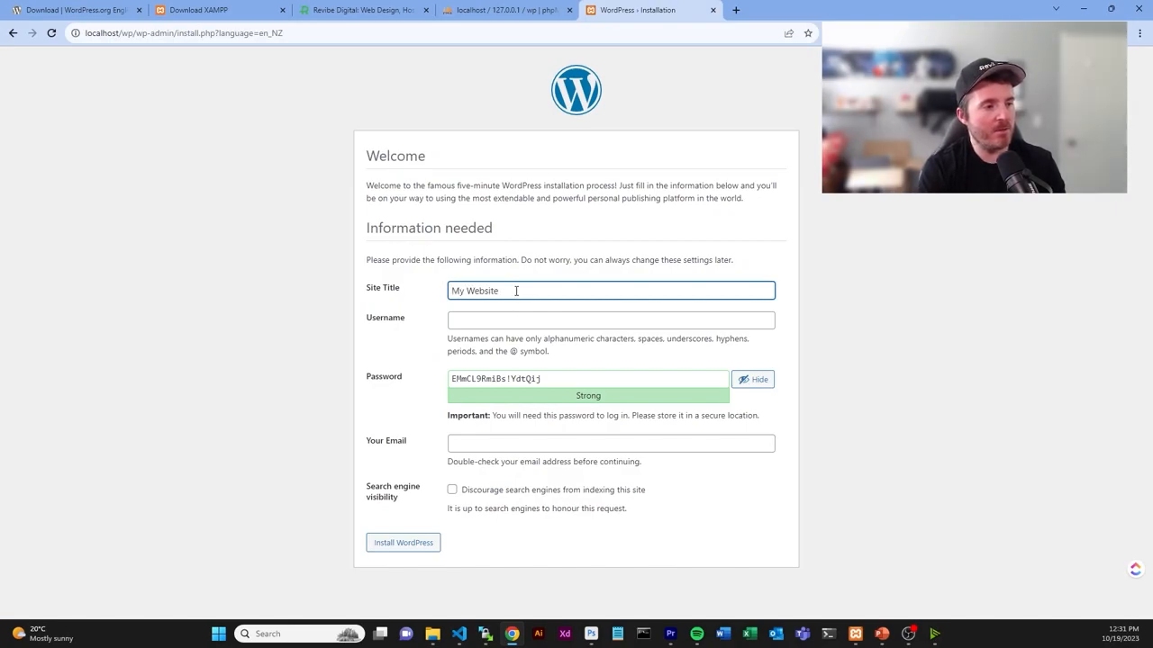
key(Tab)
text(u)
key(Tab)
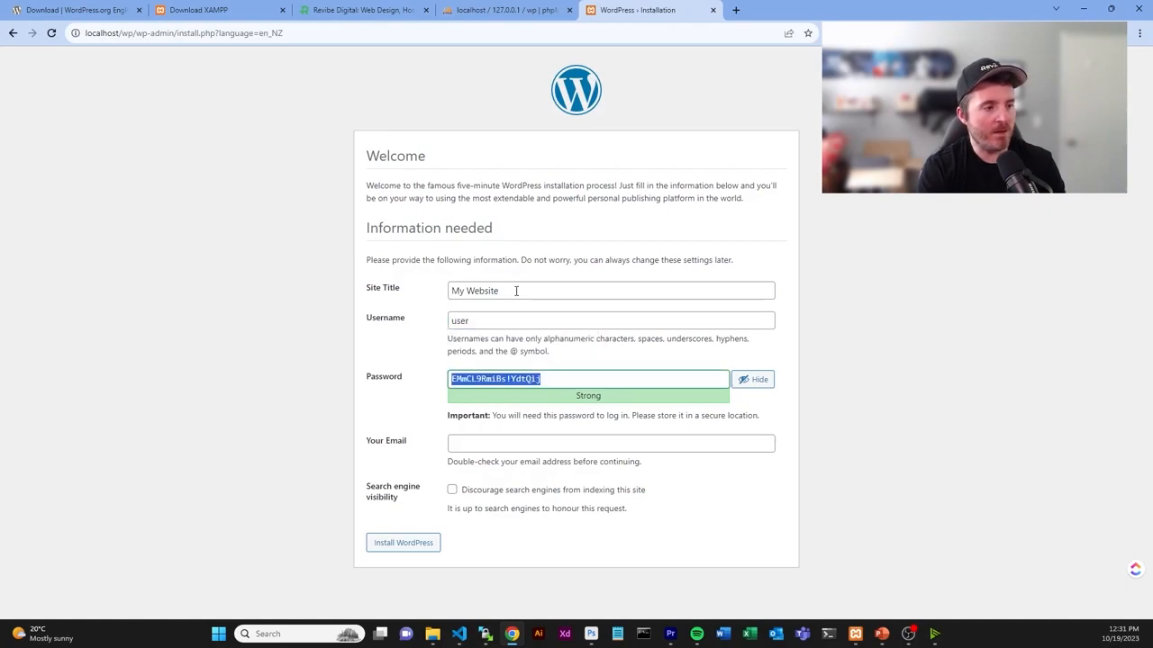
text(password)
click(518, 441)
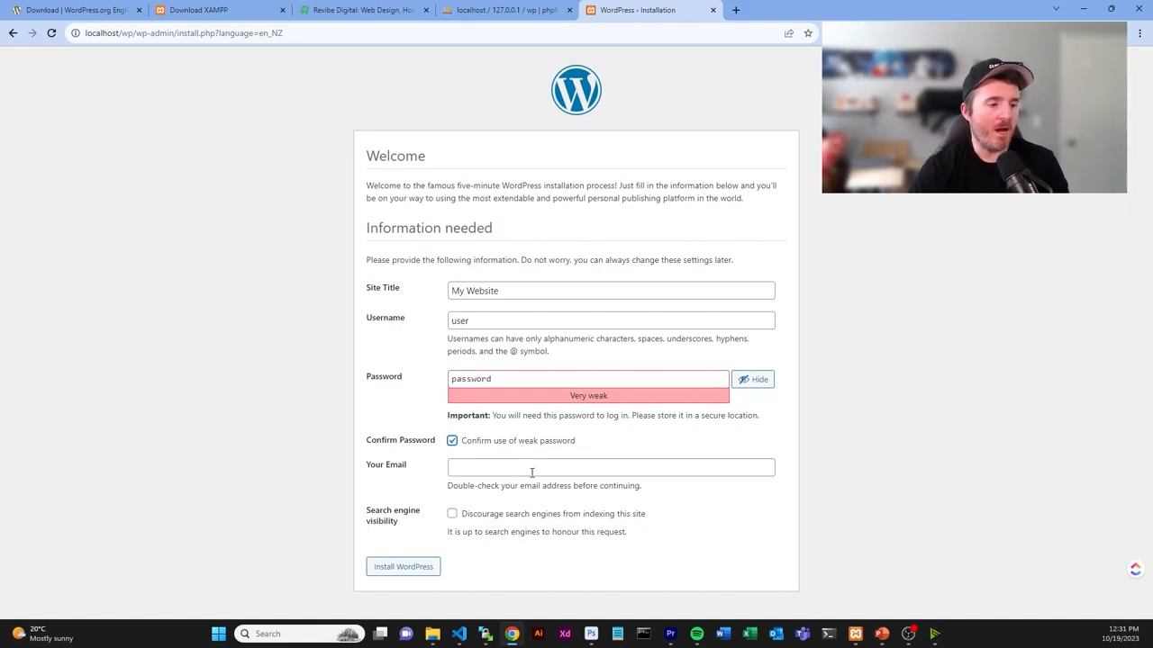
click(532, 473)
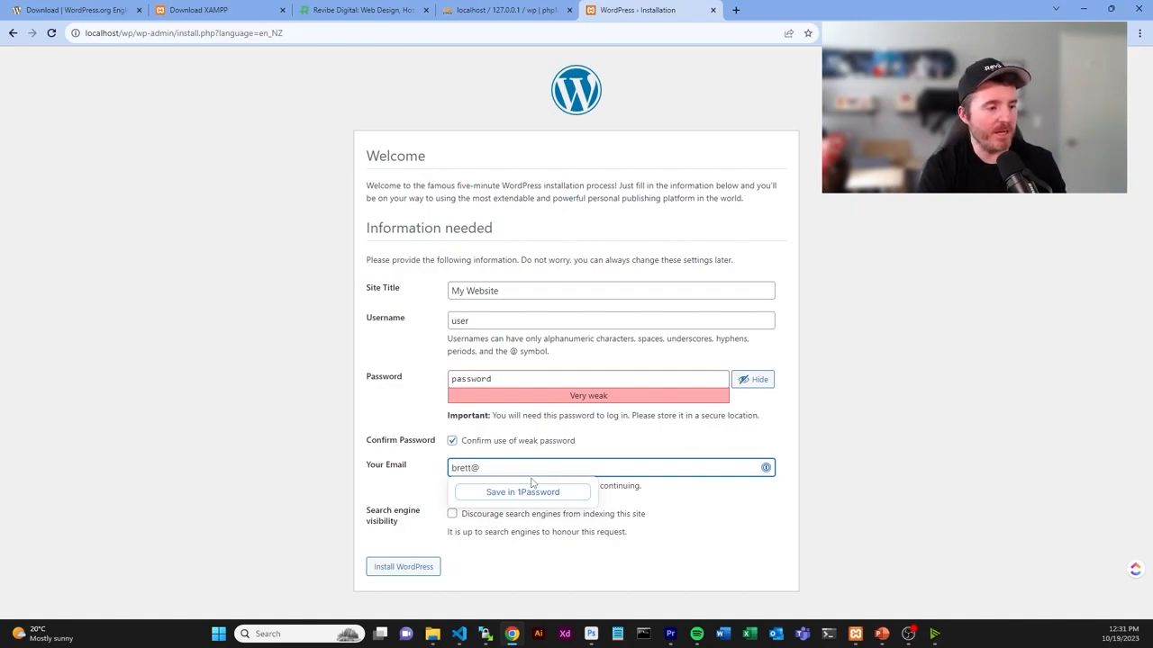
click(453, 514)
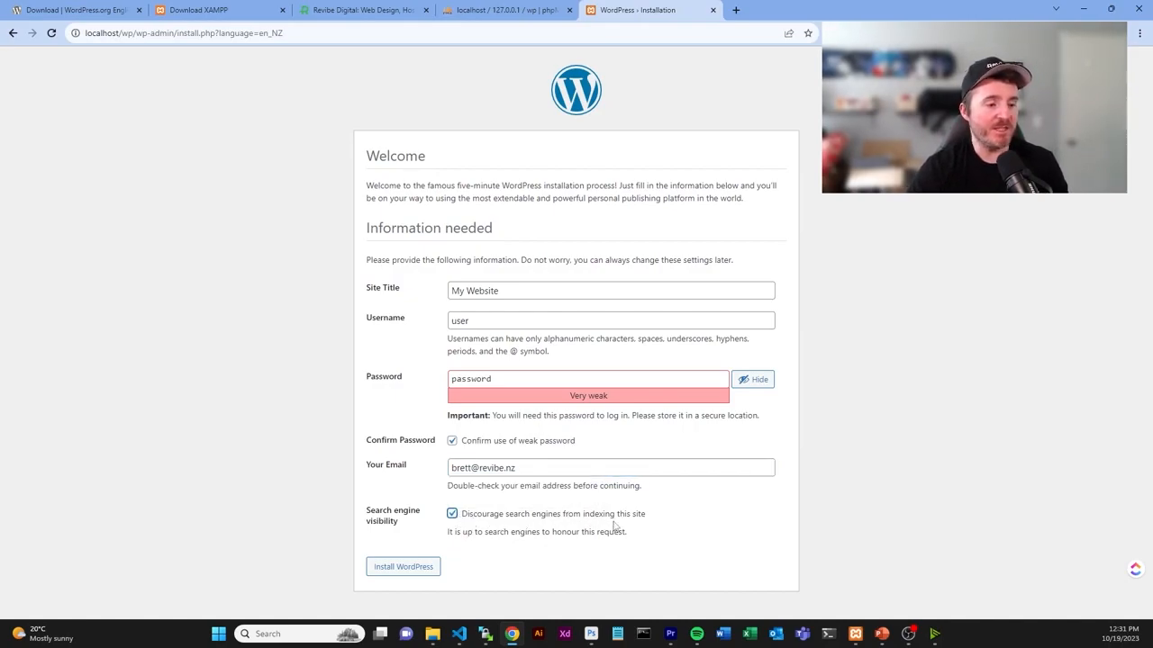
click(436, 560)
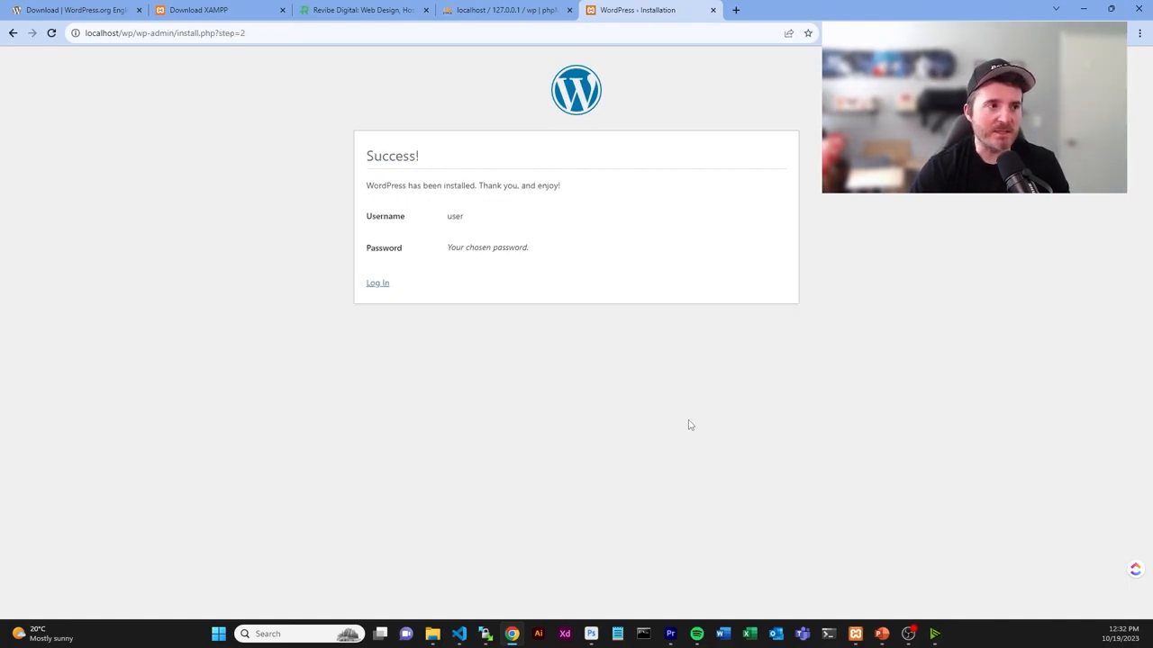
- Log in to the admin dashboard as user with the account password
click(381, 285)
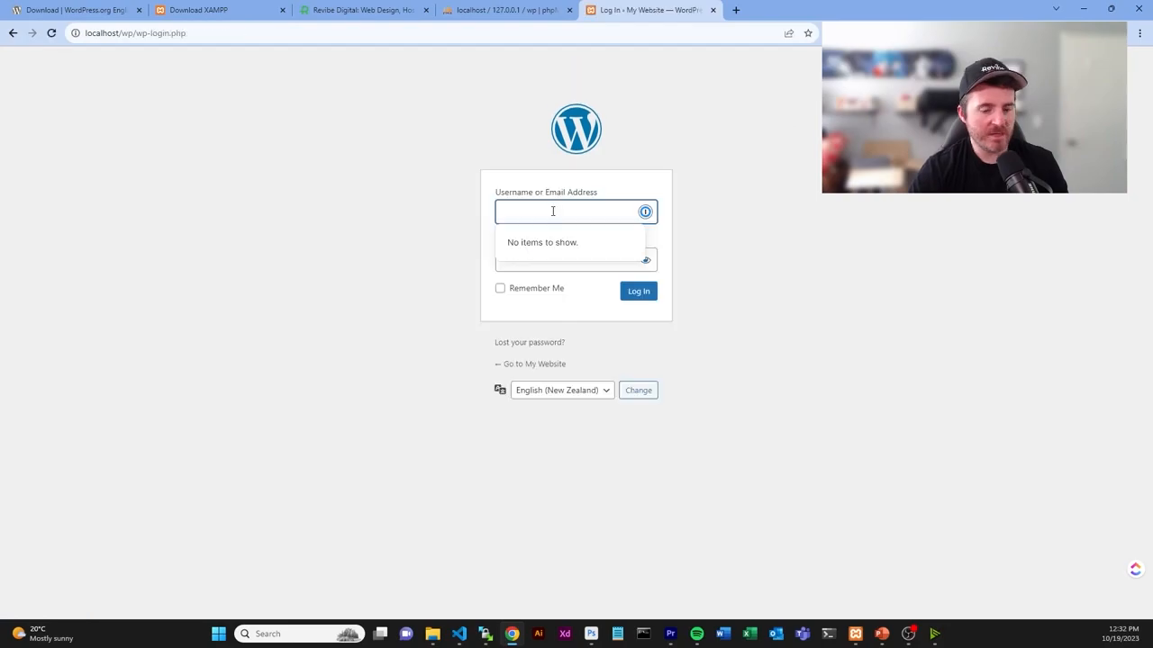
text(user)
key(Tab)
text(password)
key(Return)
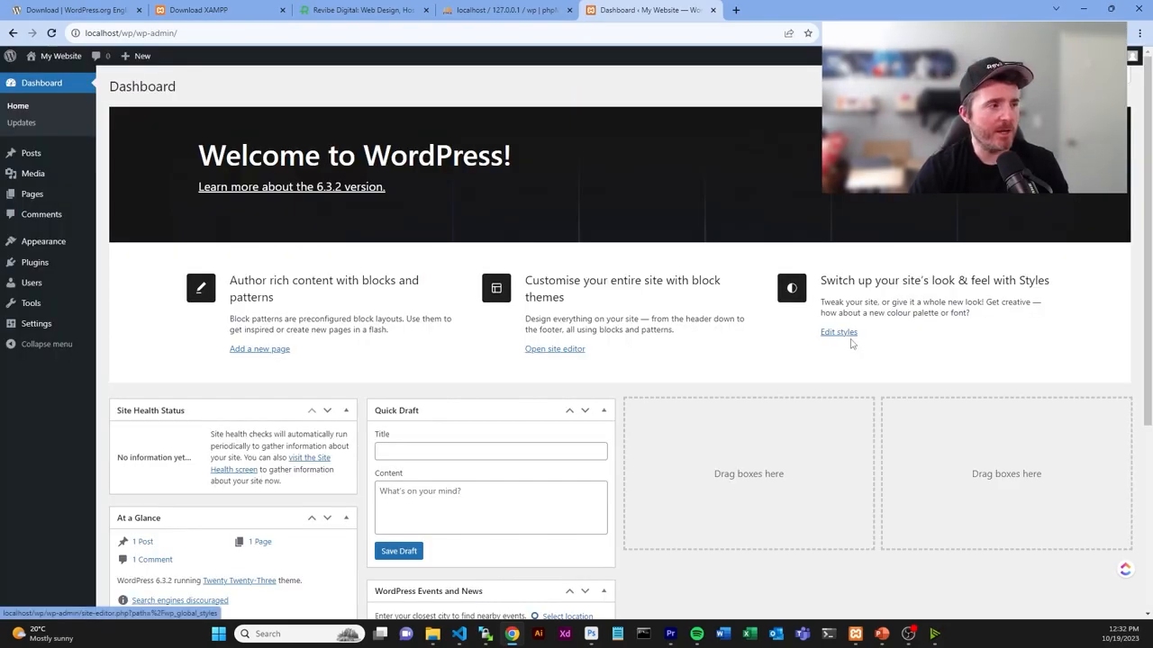
- Open the site's front page in a new tab, then return to the Dashboard tab
mouse_move(62, 65)
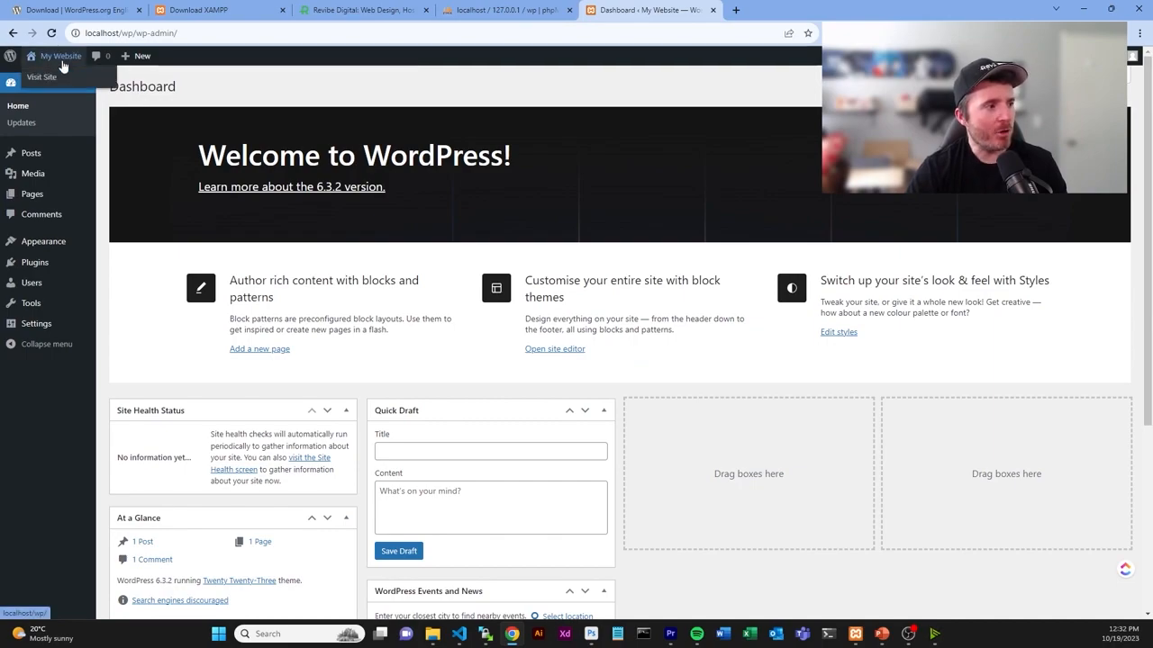
click(56, 80)
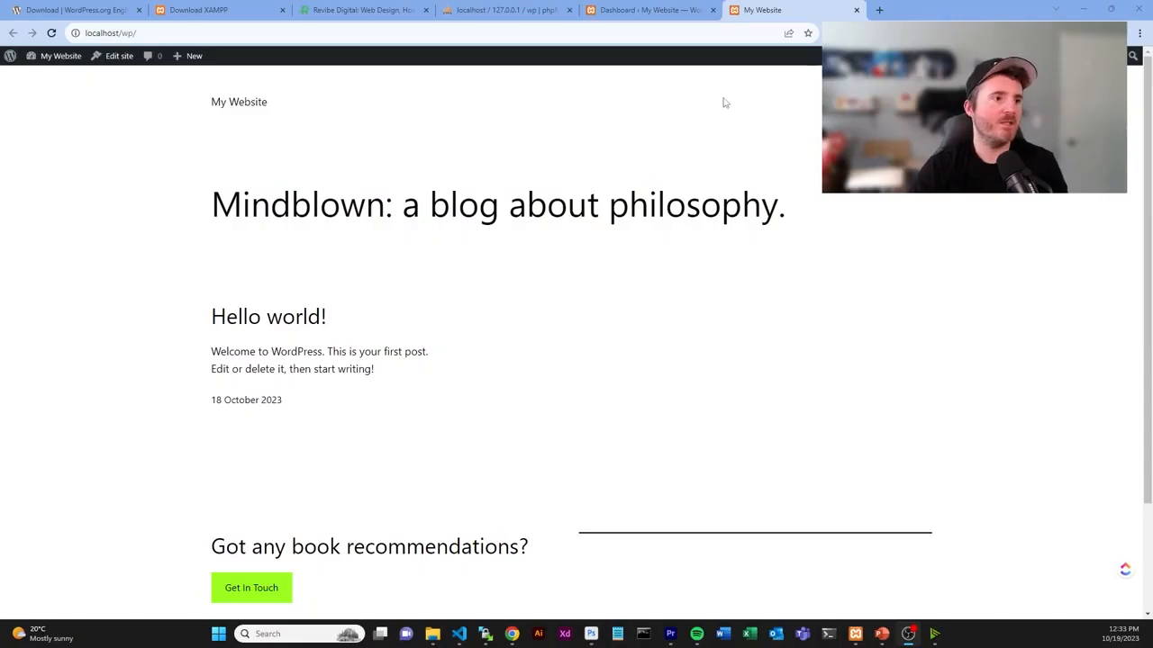
click(671, 12)
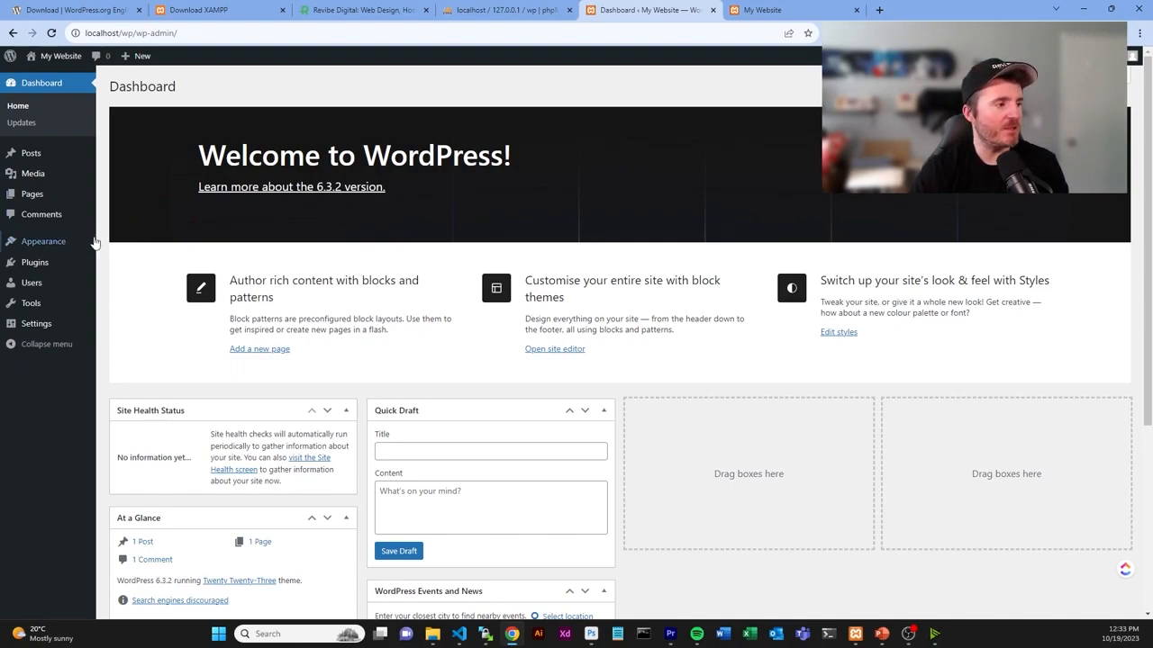
- Install the Classic Editor plugin from Plugins > Add New
mouse_move(87, 259)
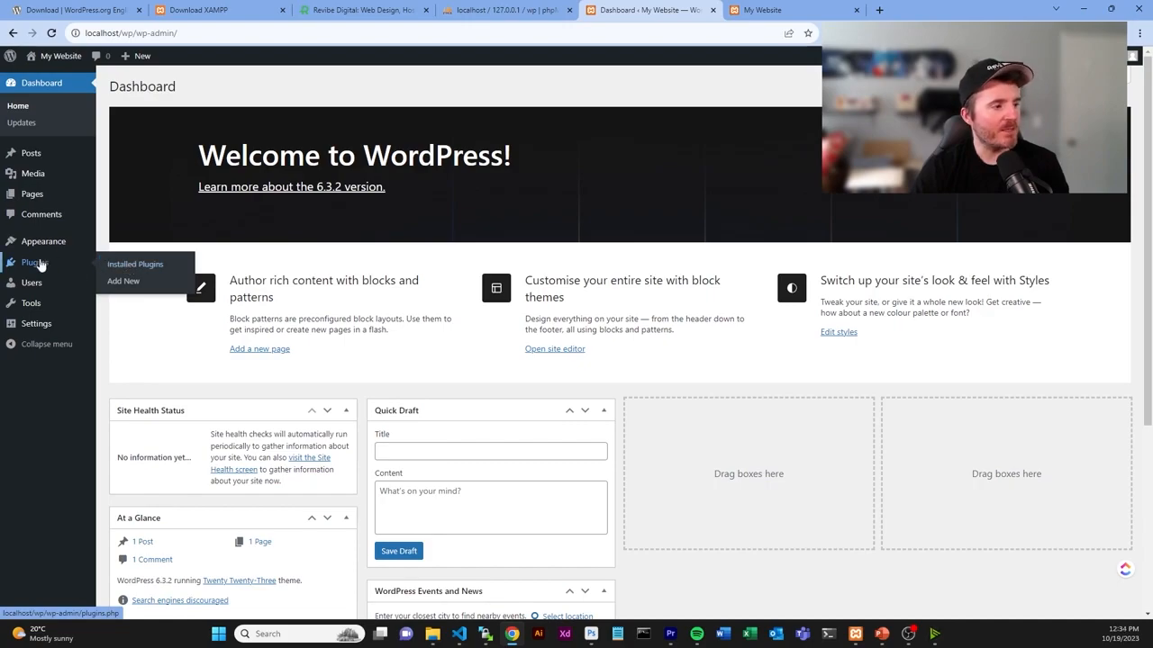
click(121, 281)
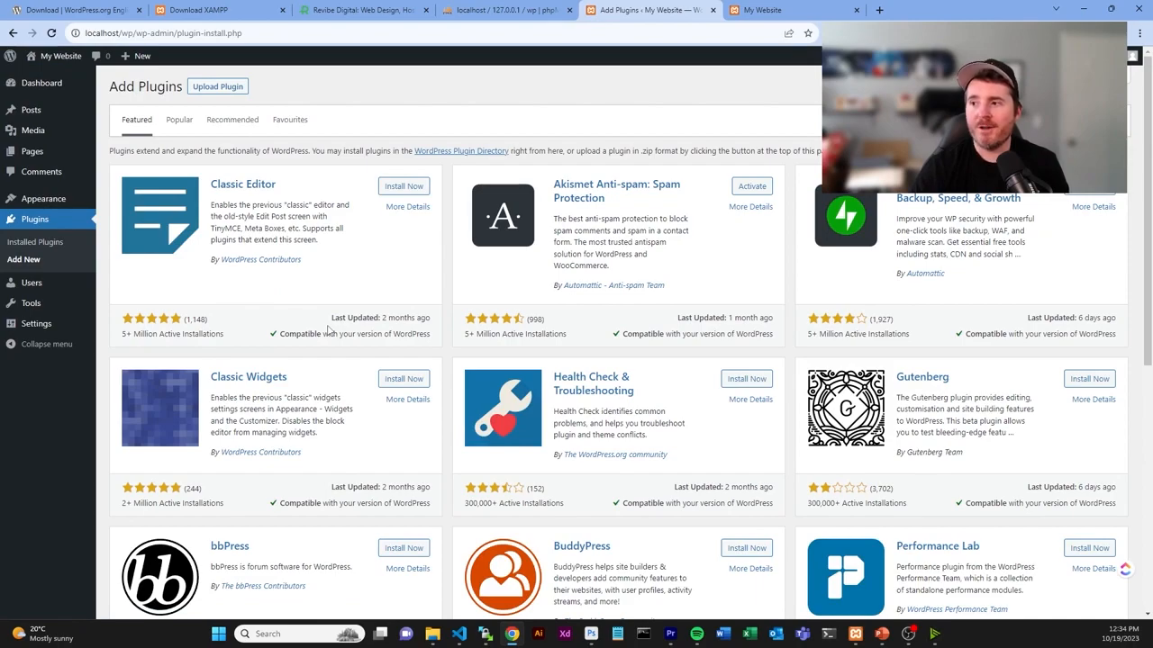
click(407, 190)
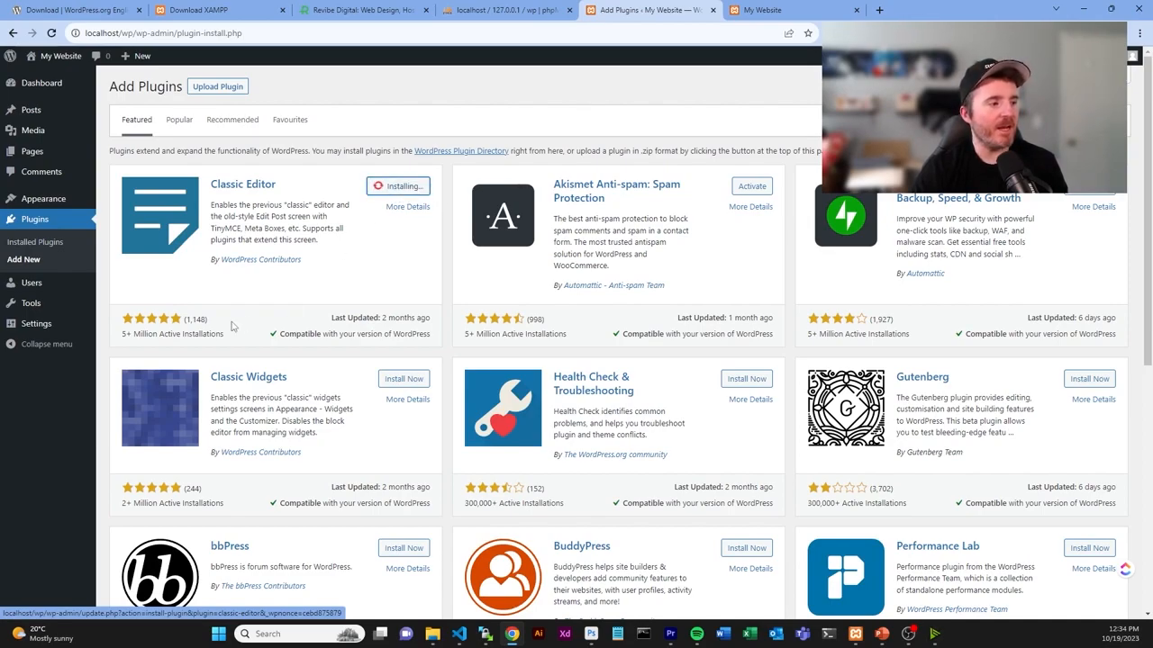
drag(120, 335, 227, 341)
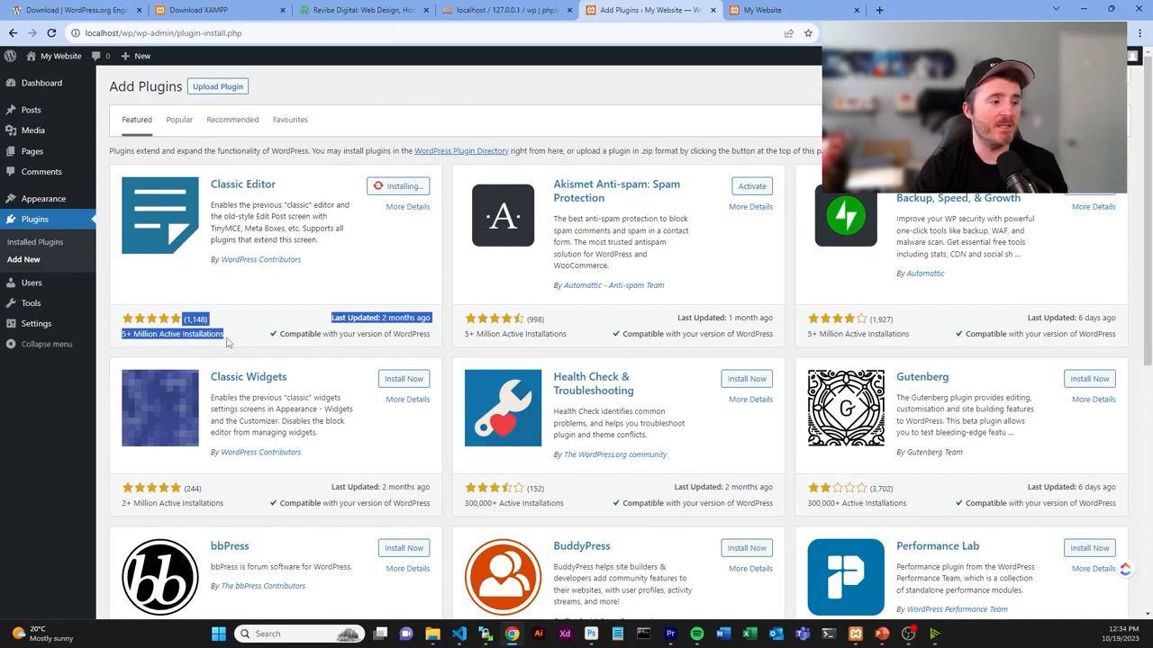
click(227, 341)
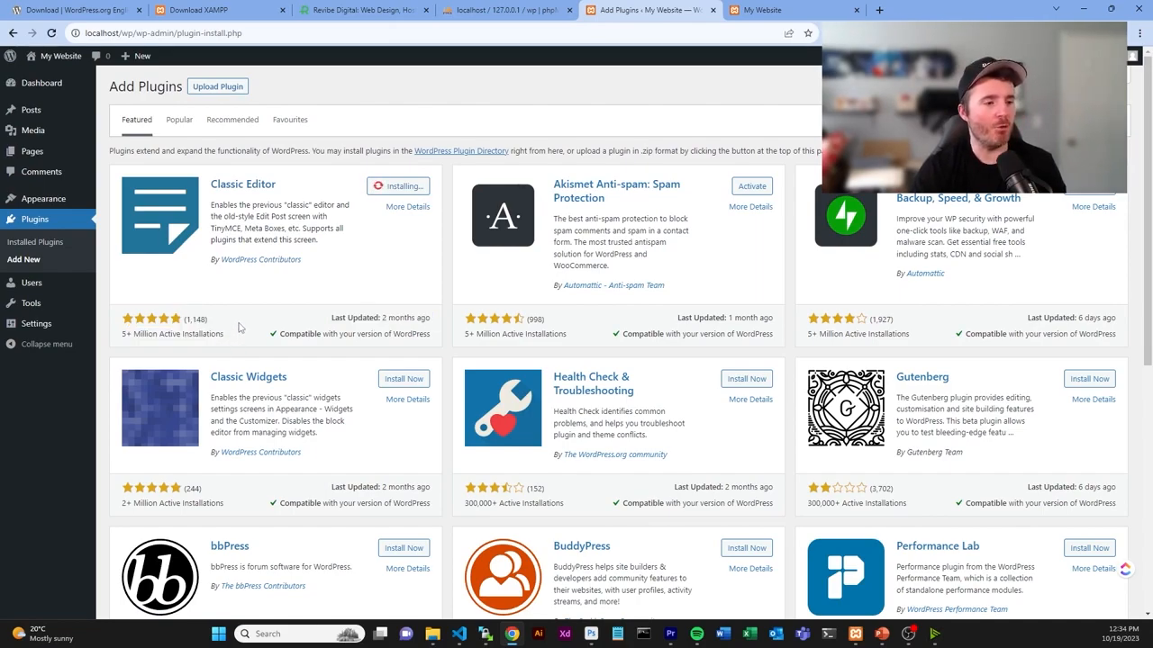
- Open Pages > All Pages in a new tab and bring it forward
mouse_move(37, 159)
middle_click(126, 154)
drag(894, 7, 757, 9)
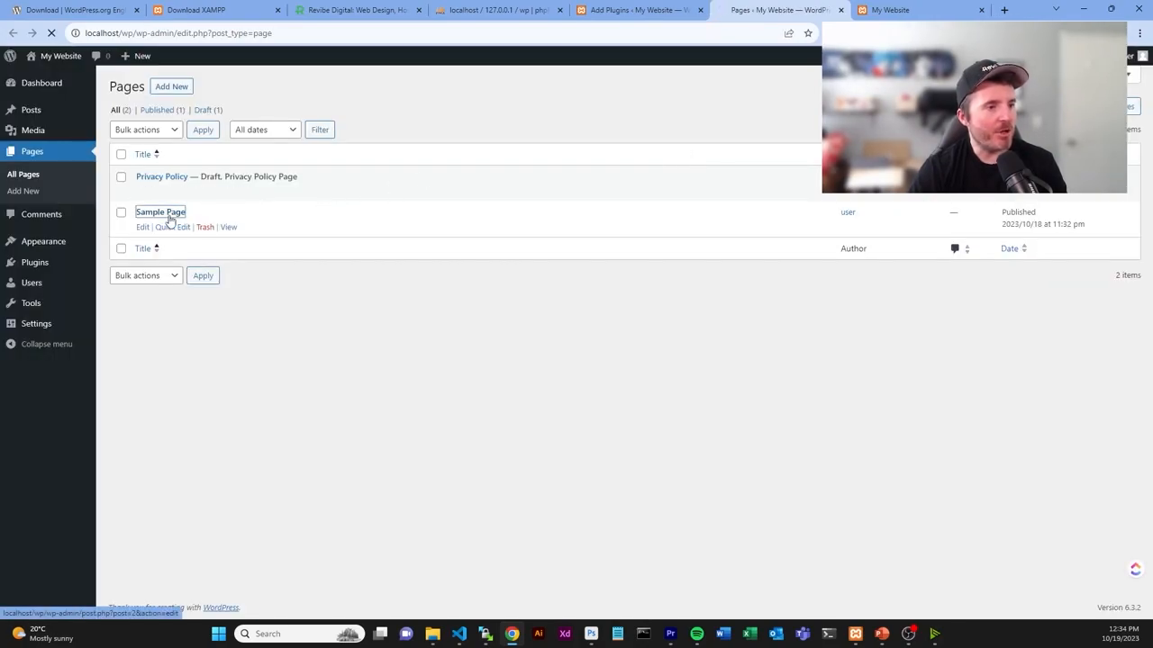
- Explore Sample Page's List View and block inserter, then activate the Classic Editor plugin
click(167, 216)
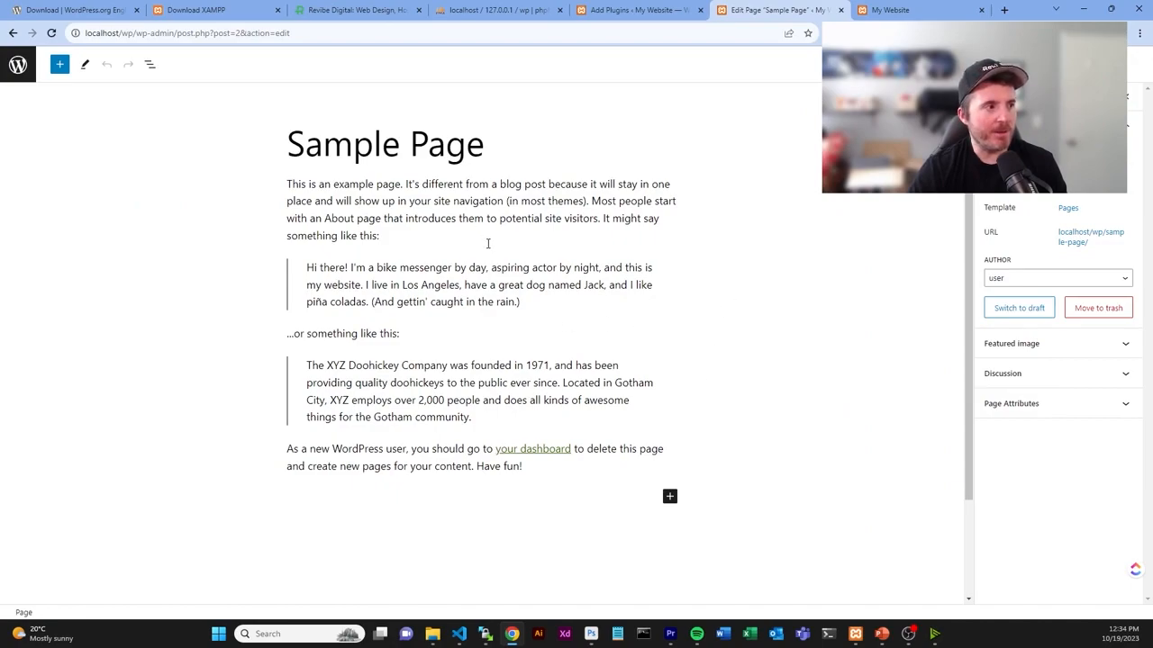
click(149, 64)
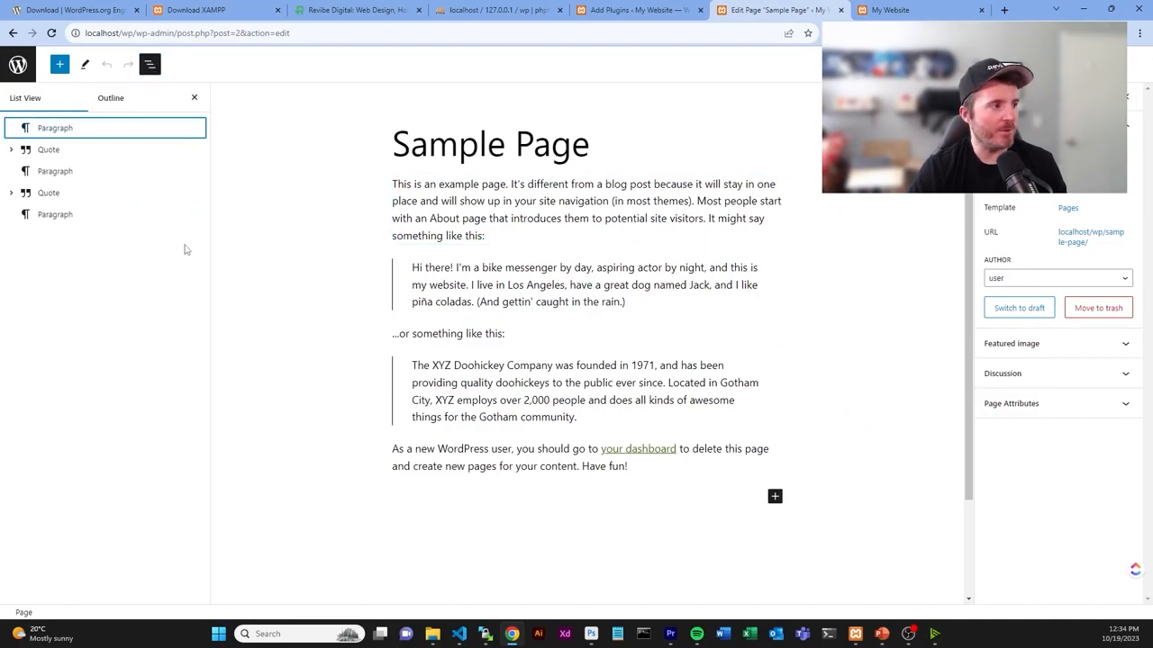
click(109, 99)
click(19, 97)
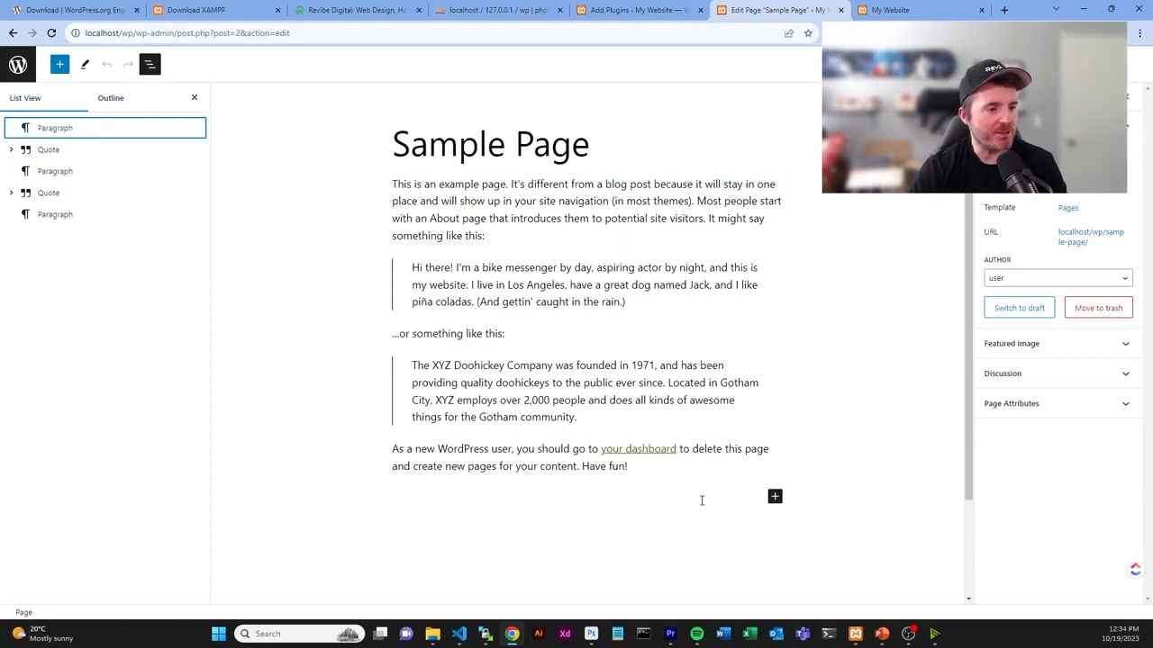
click(775, 496)
click(901, 505)
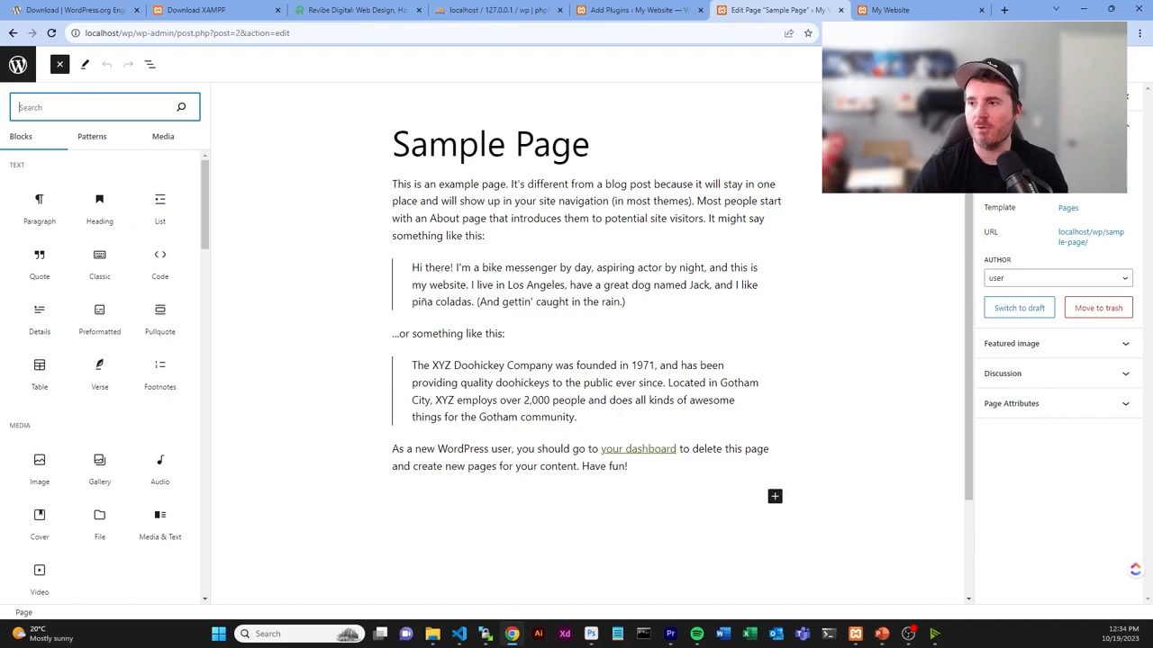
click(662, 11)
click(408, 187)
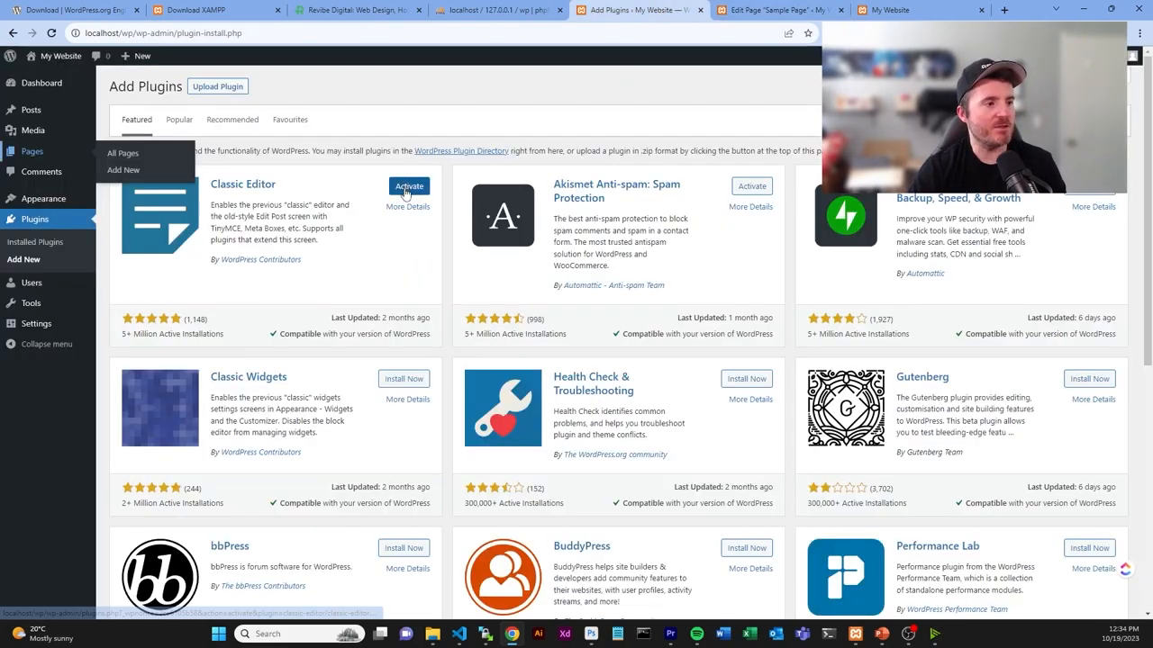
- Reload the Sample Page editor so it opens in the Classic Editor, and select its text
click(780, 10)
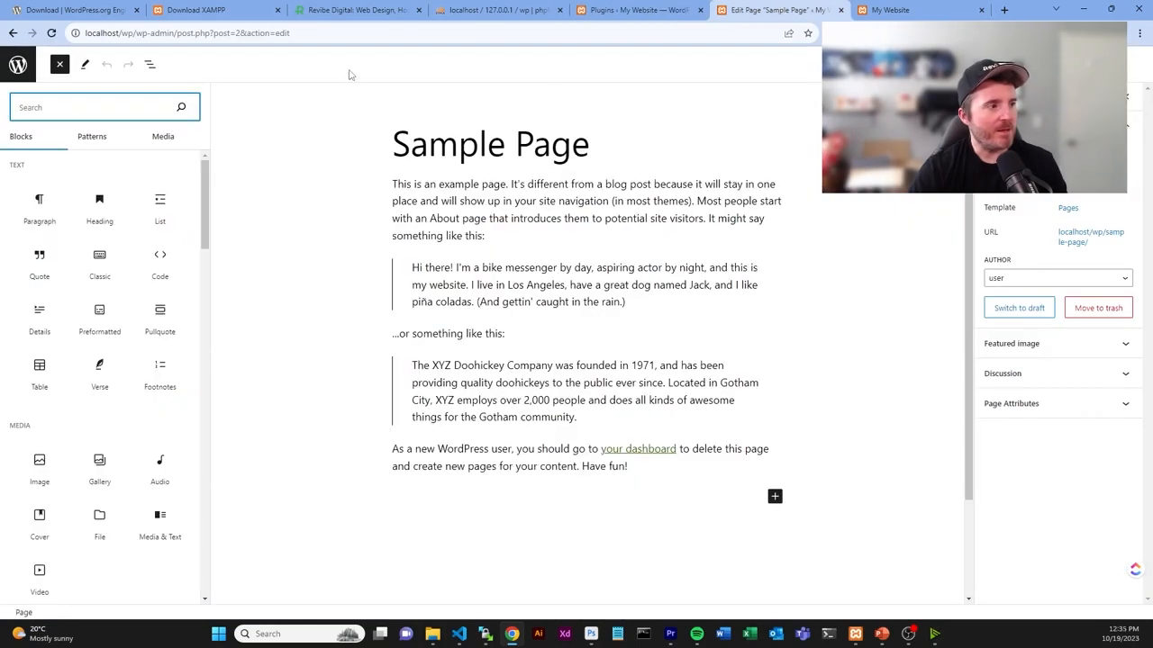
click(52, 32)
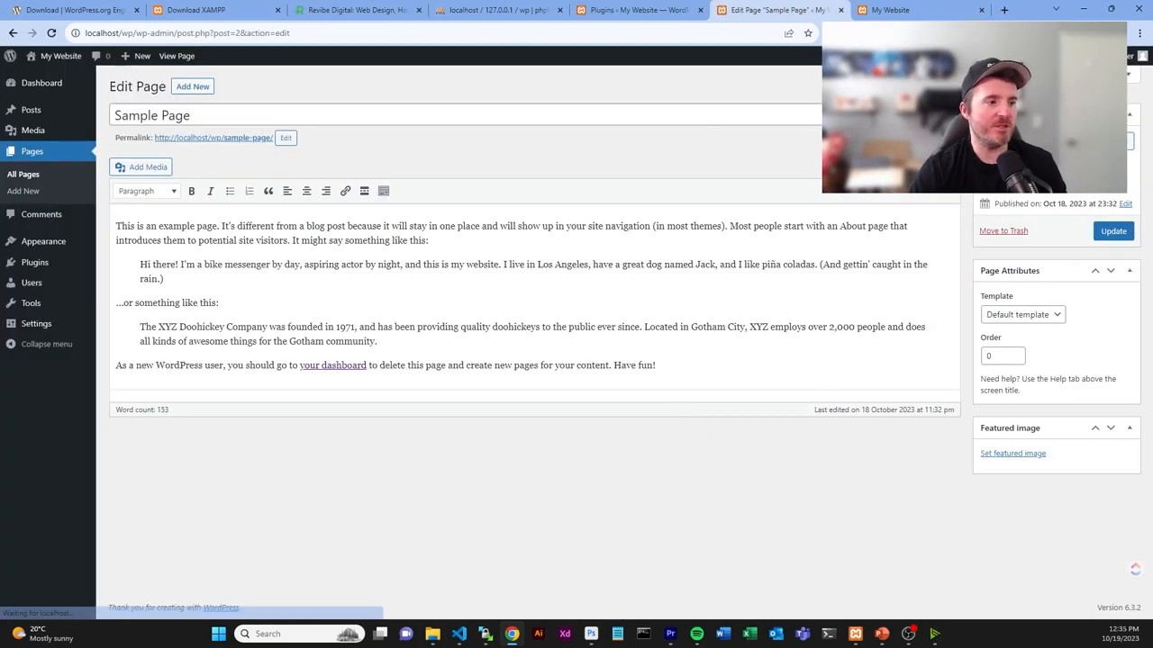
drag(658, 401, 117, 225)
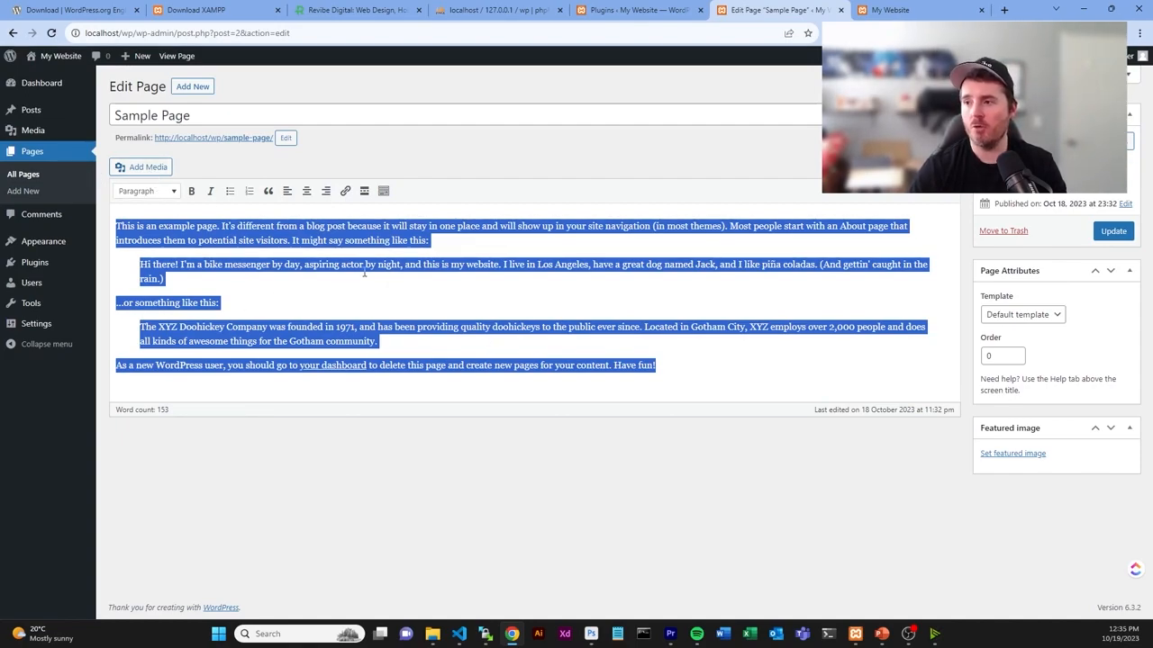
click(634, 169)
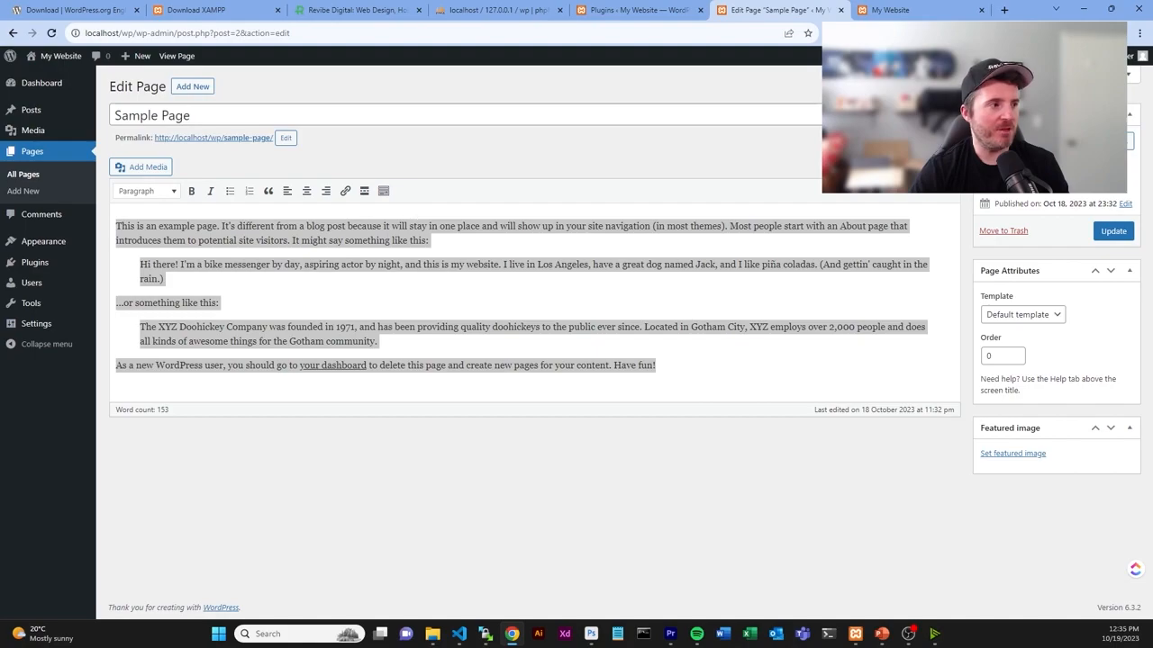
- Go to the Dashboard and dismiss its welcome panel
mouse_move(46, 96)
click(46, 95)
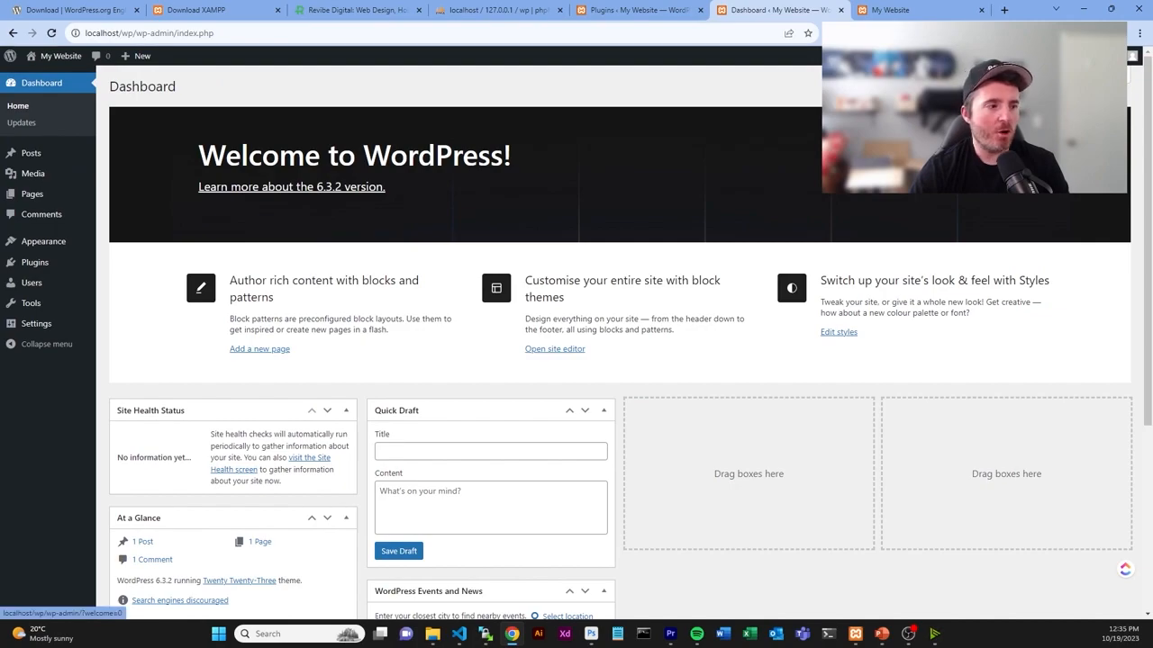
click(1100, 123)
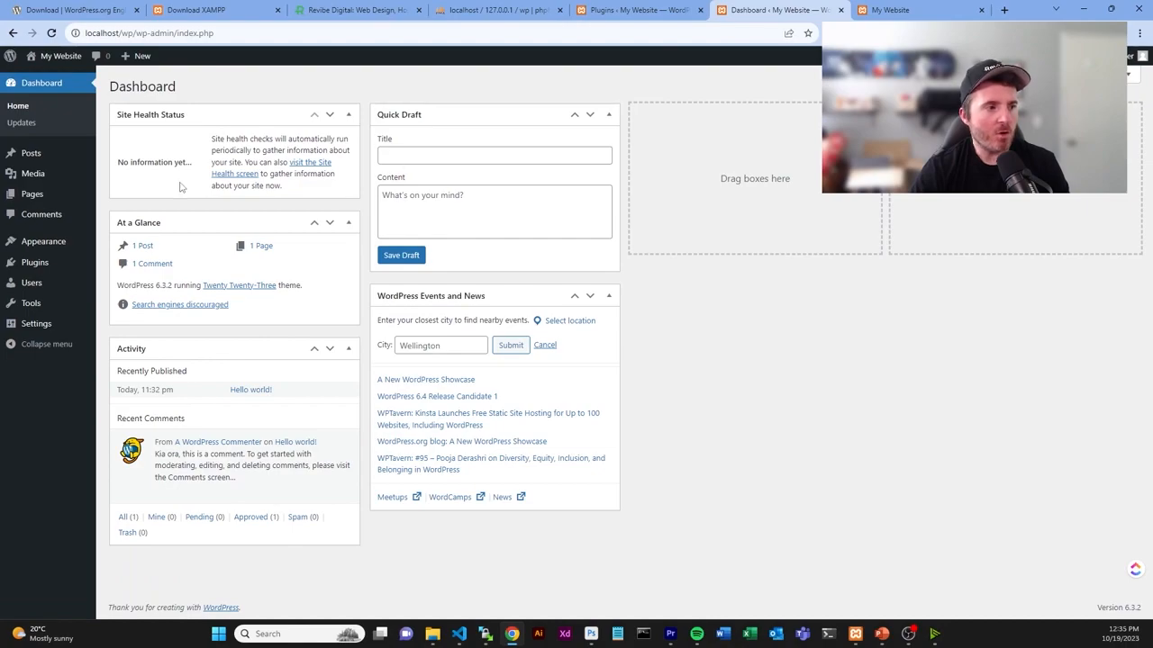
- Hide the Site Health Status, At a Glance, Activity, Quick Draft and WordPress Events and News boxes in Screen Options
click(1060, 75)
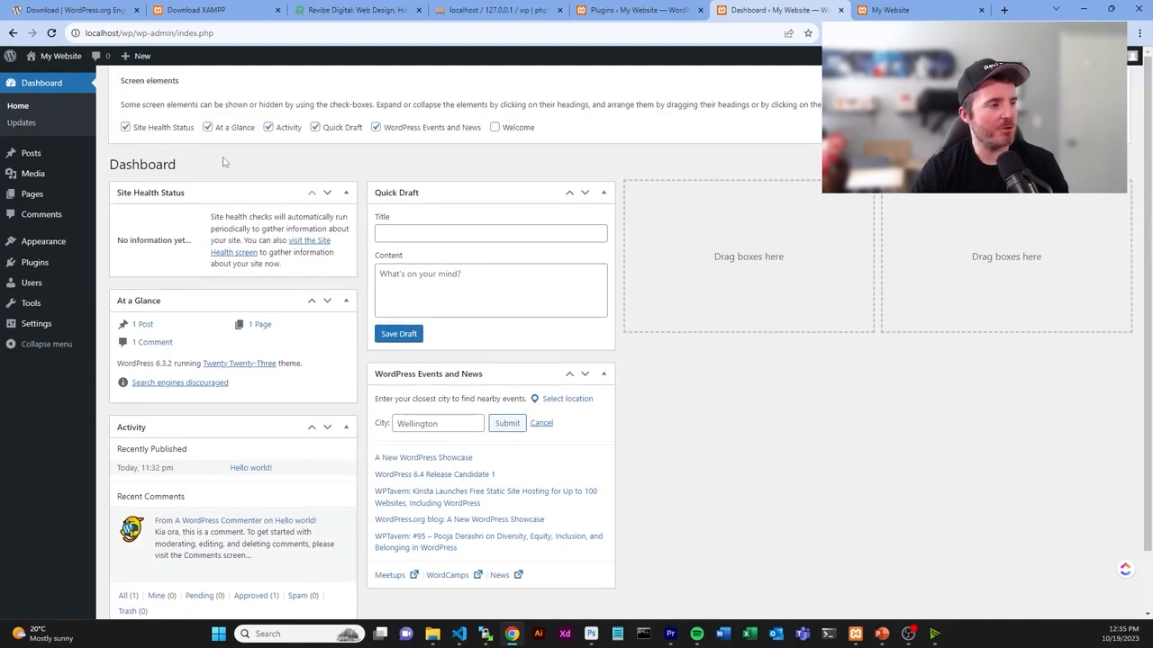
click(125, 127)
click(207, 127)
click(268, 127)
click(343, 128)
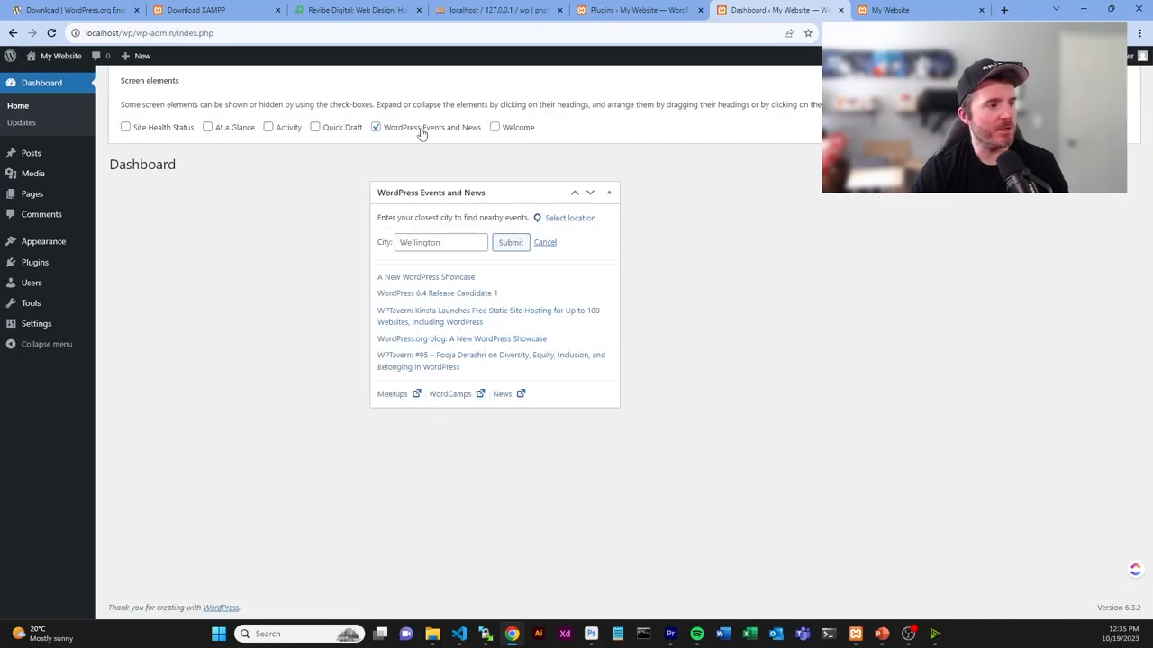
click(423, 129)
click(1081, 75)
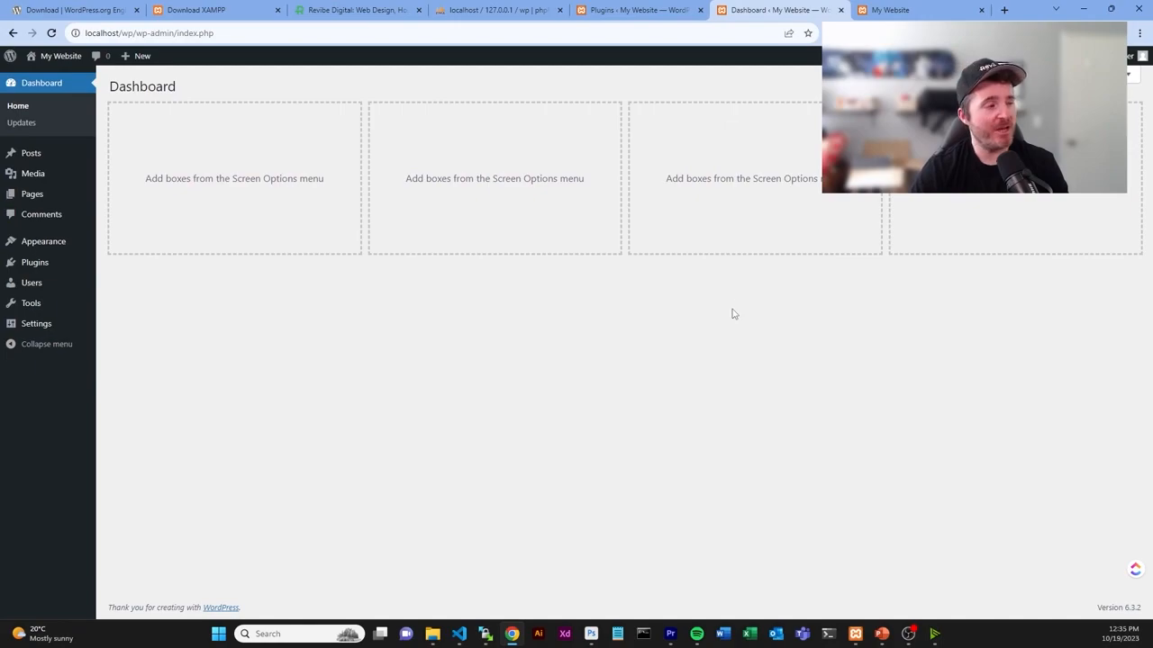
- Trash the Hello world! post with the Move to Trash bulk action
click(34, 154)
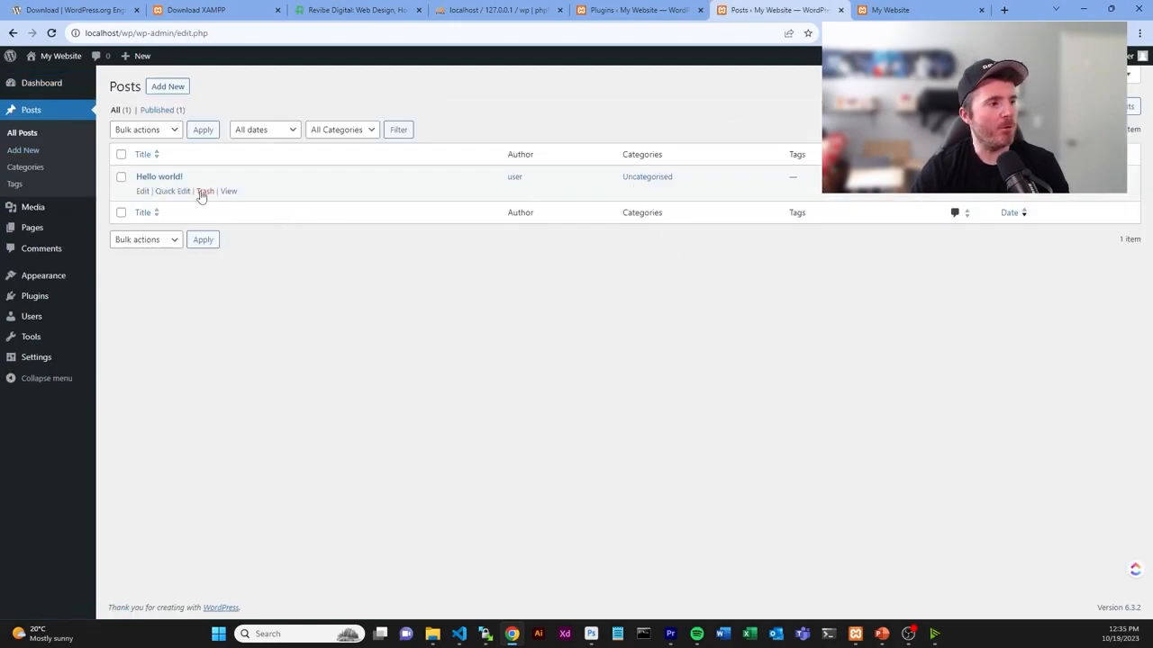
click(121, 177)
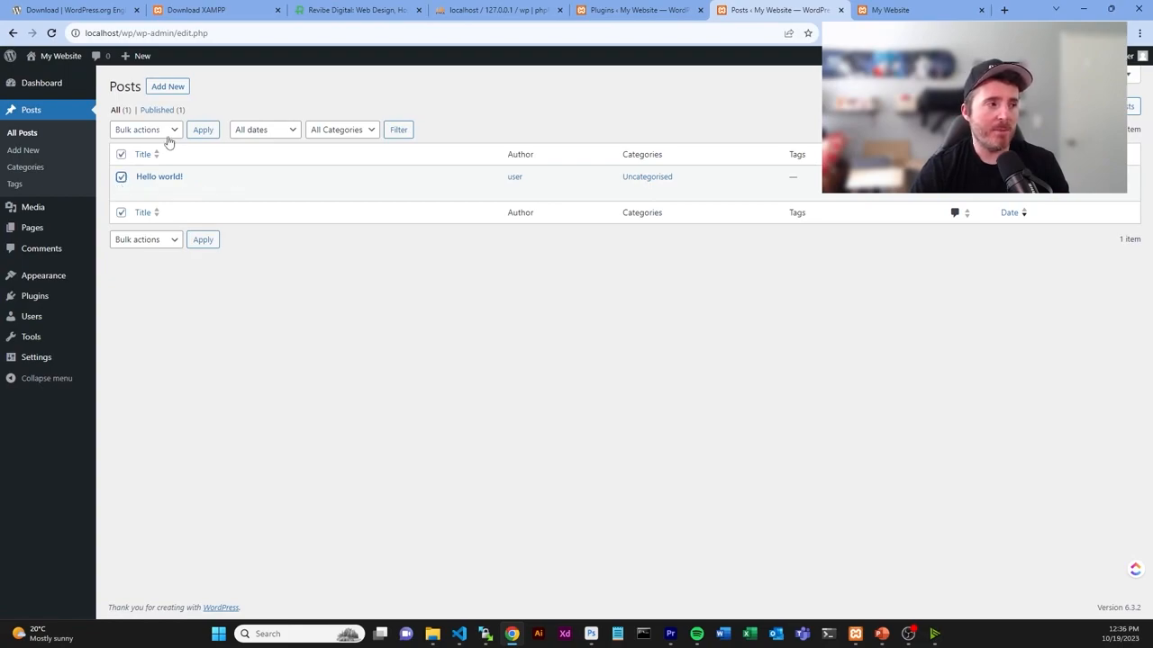
click(168, 137)
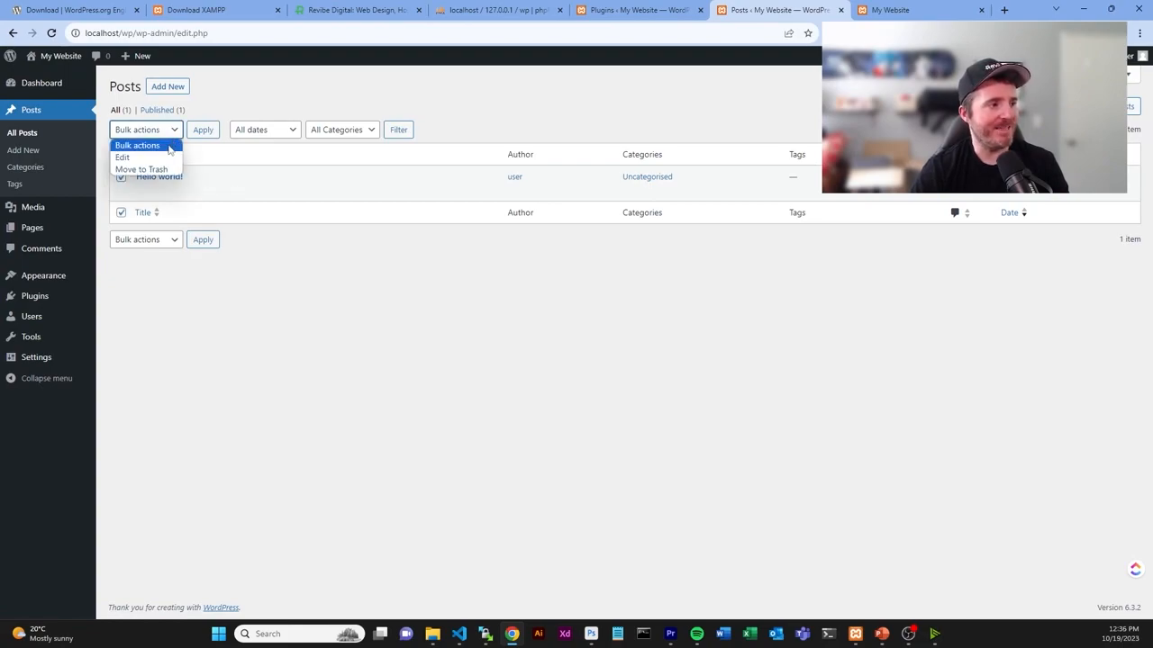
click(162, 168)
click(203, 129)
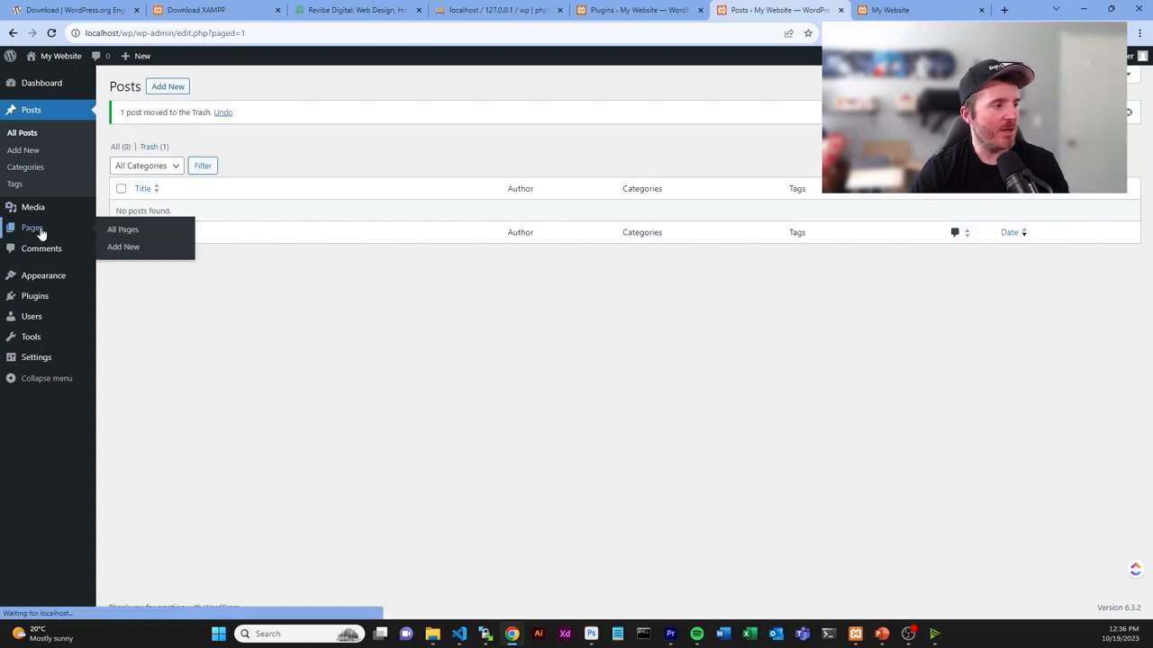
- Trash the Sample Page, leaving only the draft Privacy Policy page
click(41, 227)
click(120, 213)
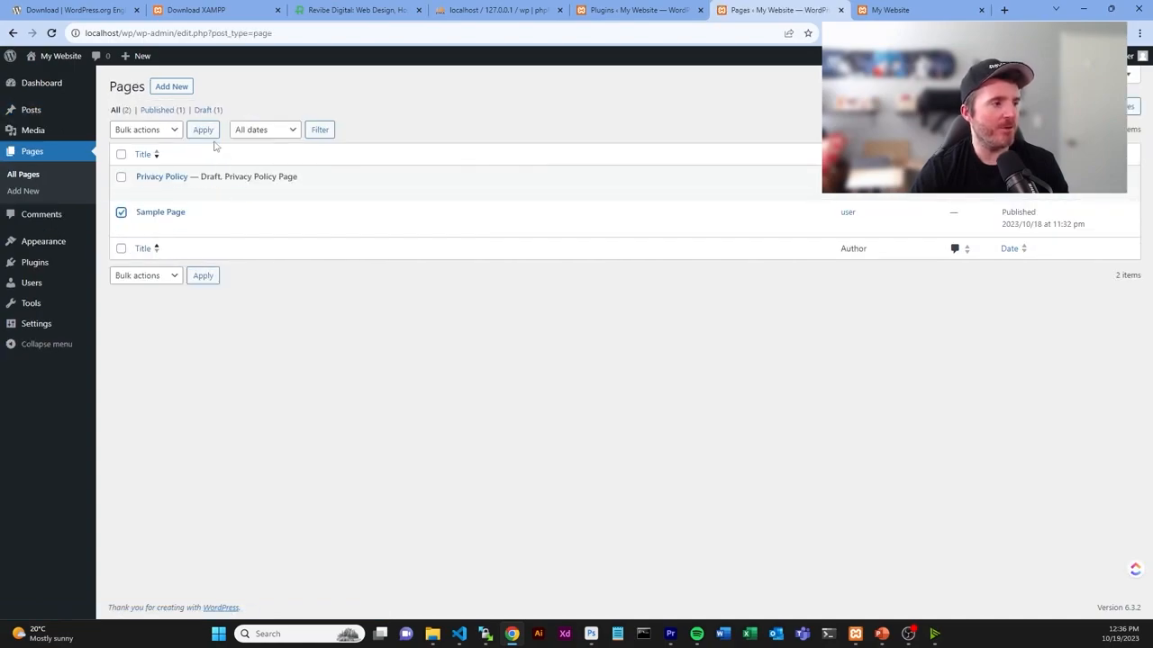
click(176, 131)
click(165, 168)
click(203, 129)
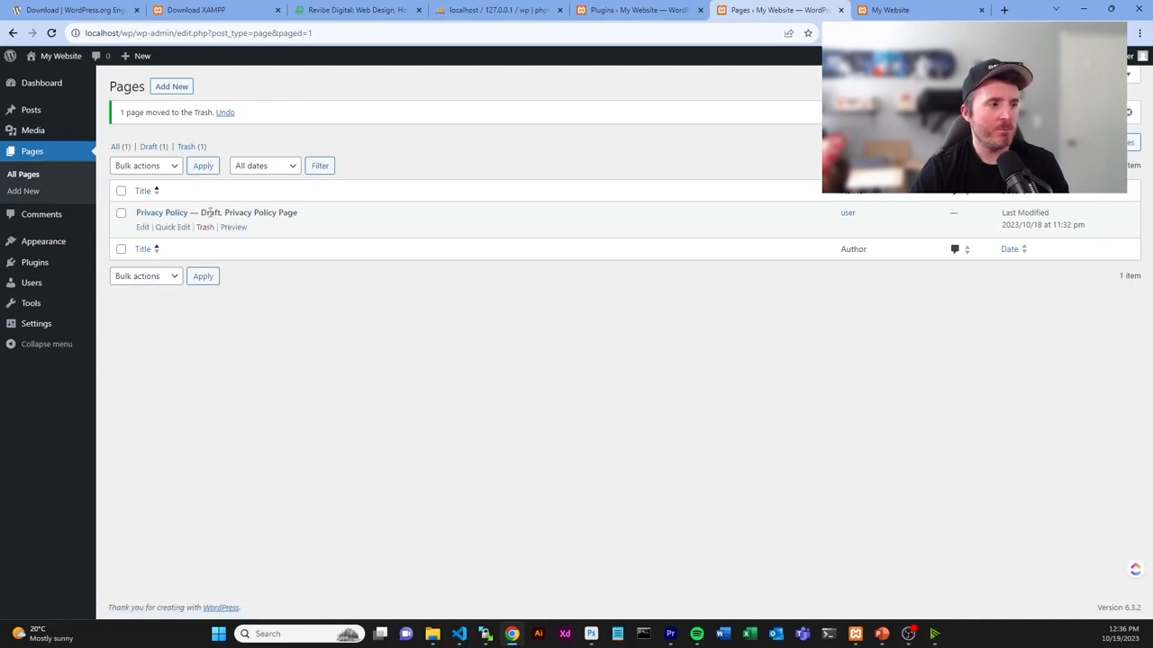
double_click(213, 212)
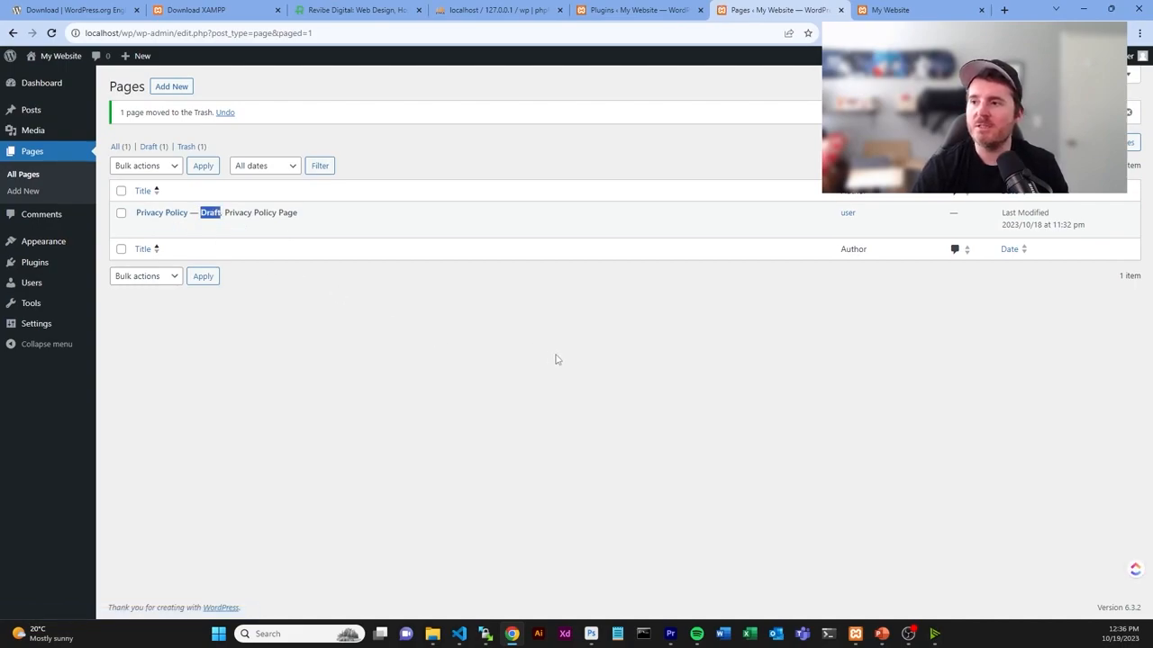
click(419, 372)
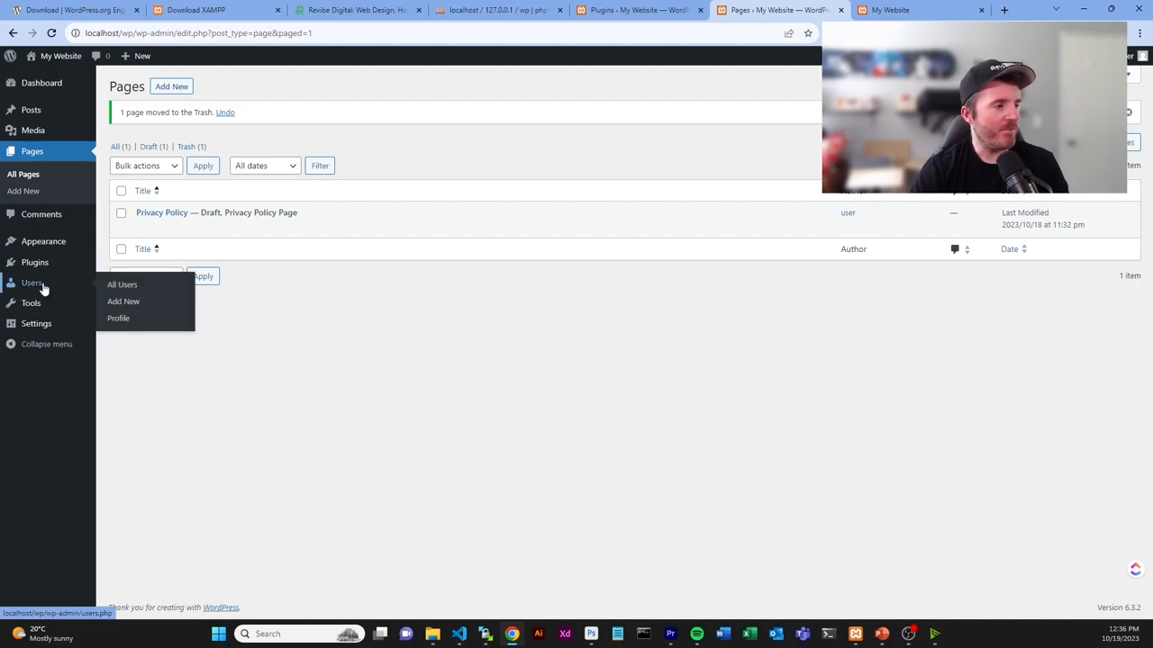
- In General Settings, review the WordPress Address and Site Address URLs, Site Title and empty Tagline
mouse_move(47, 326)
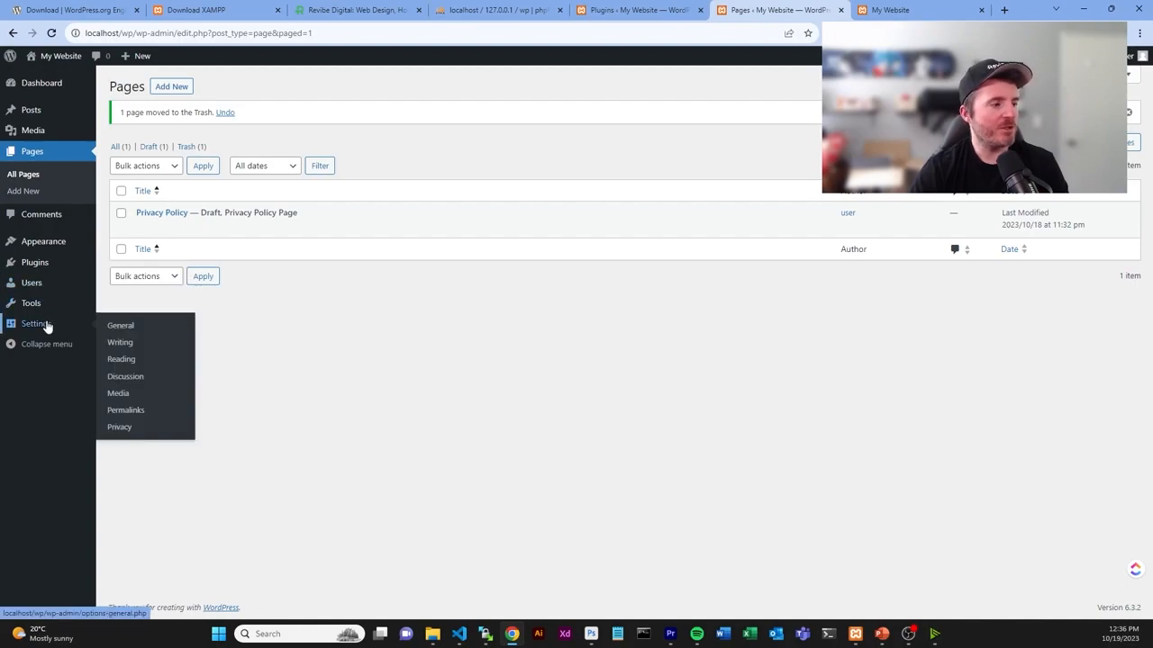
click(122, 330)
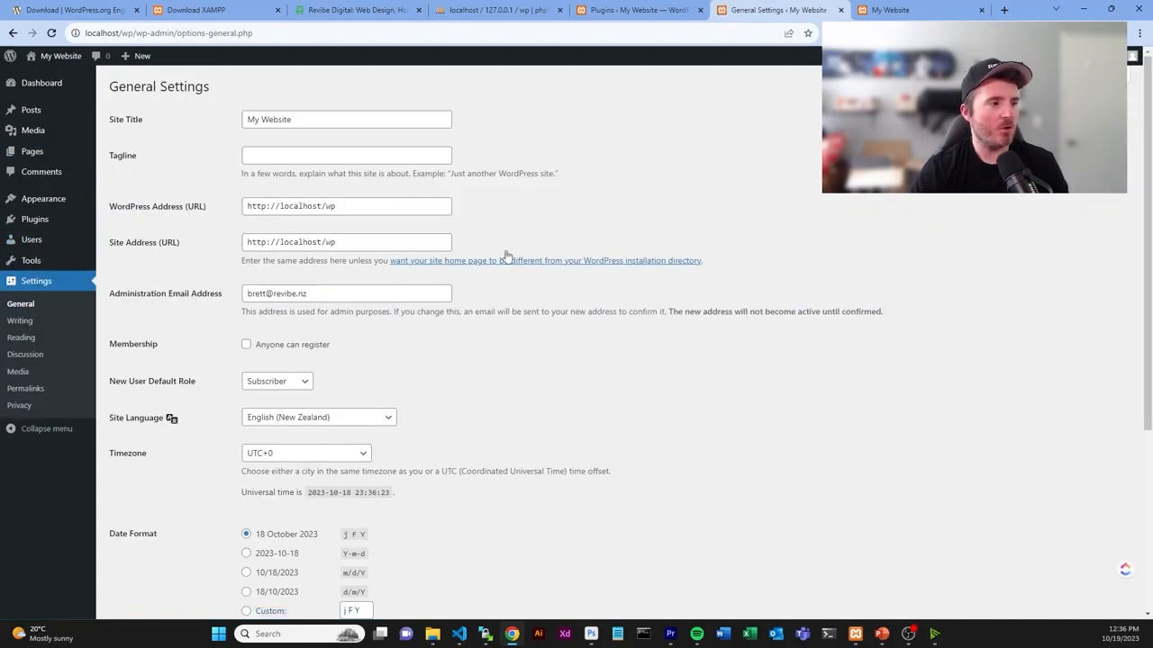
triple_click(395, 207)
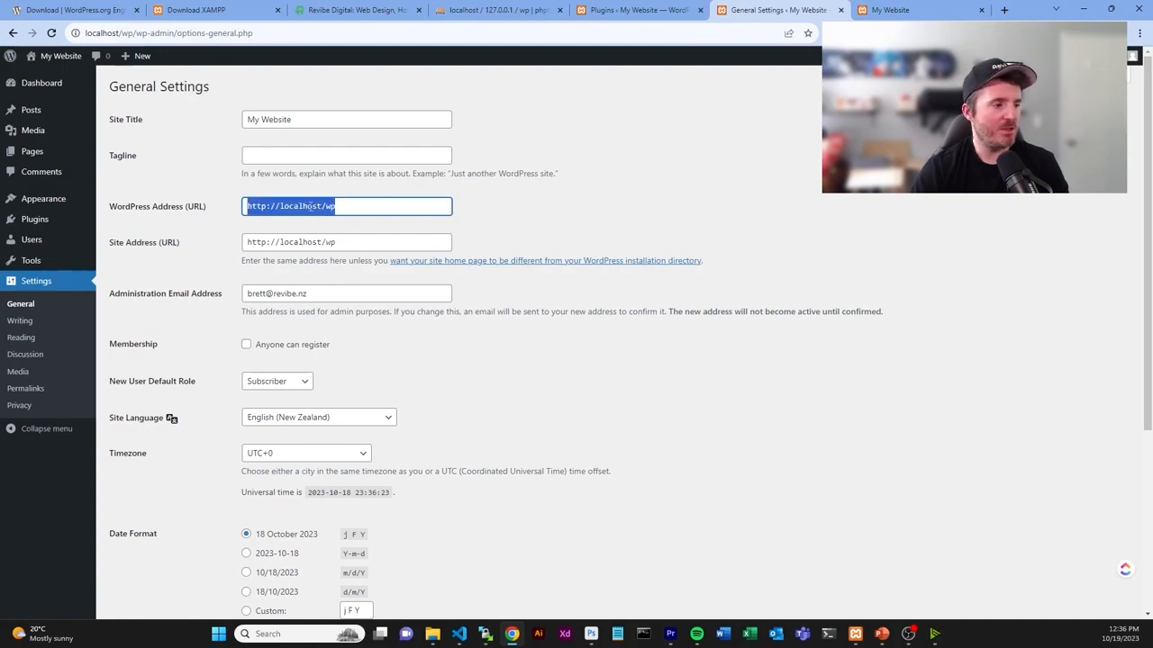
click(345, 243)
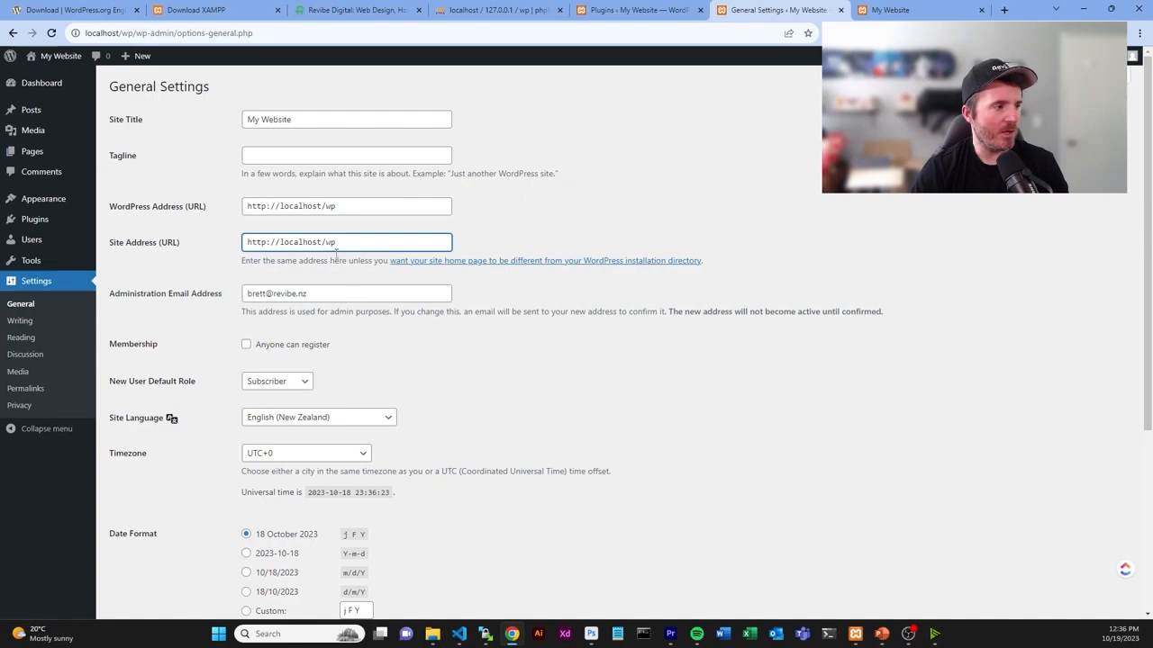
click(302, 119)
click(331, 155)
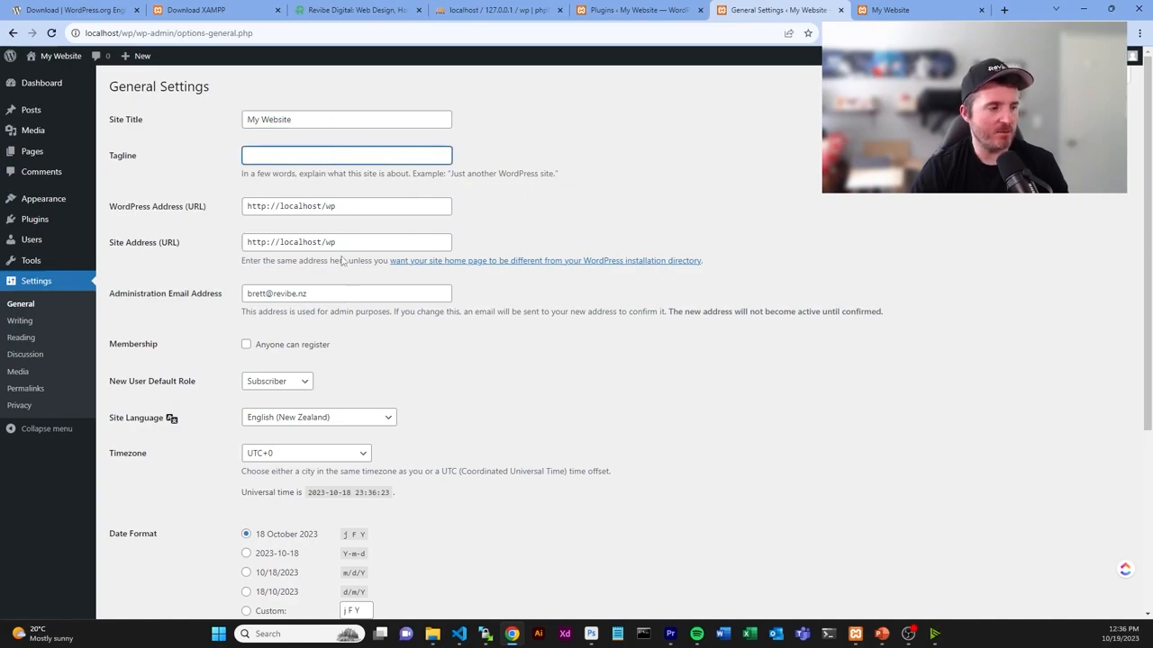
- In Reading Settings, check that search engines are discouraged from indexing this site
click(22, 336)
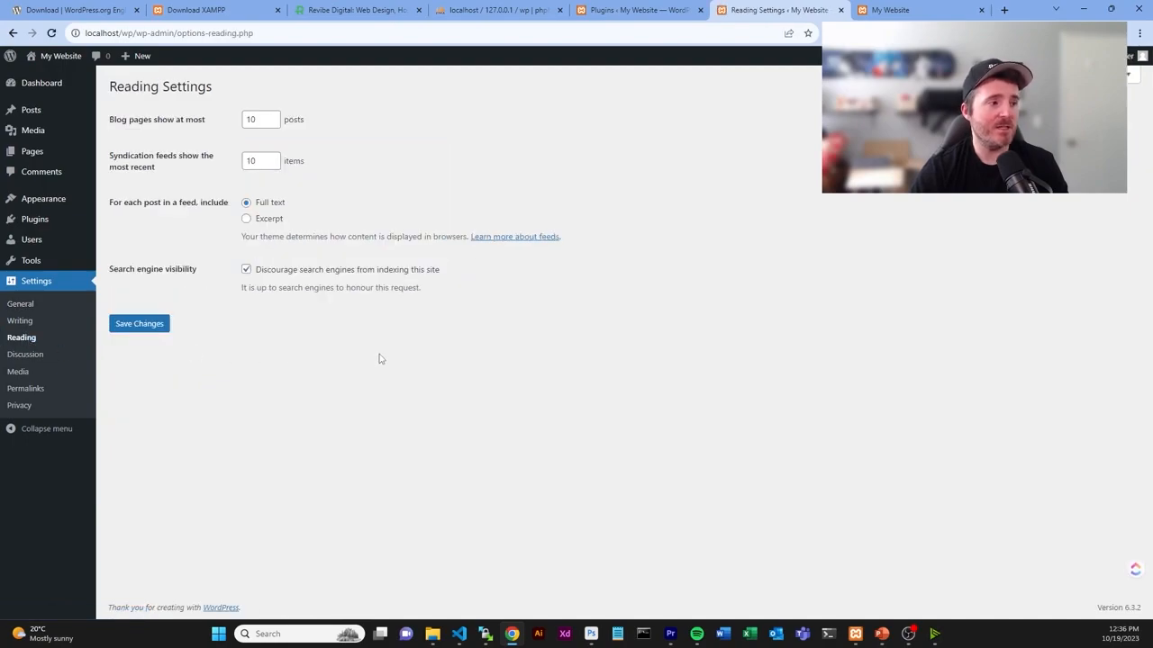
drag(258, 271, 420, 279)
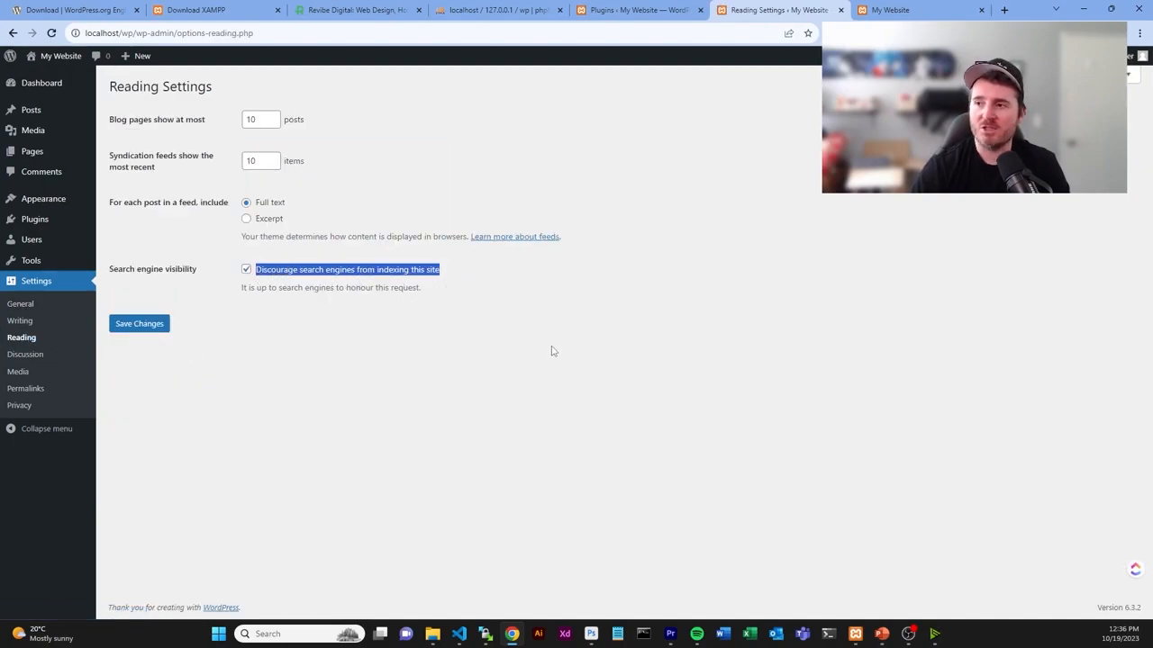
click(537, 373)
drag(449, 270, 407, 279)
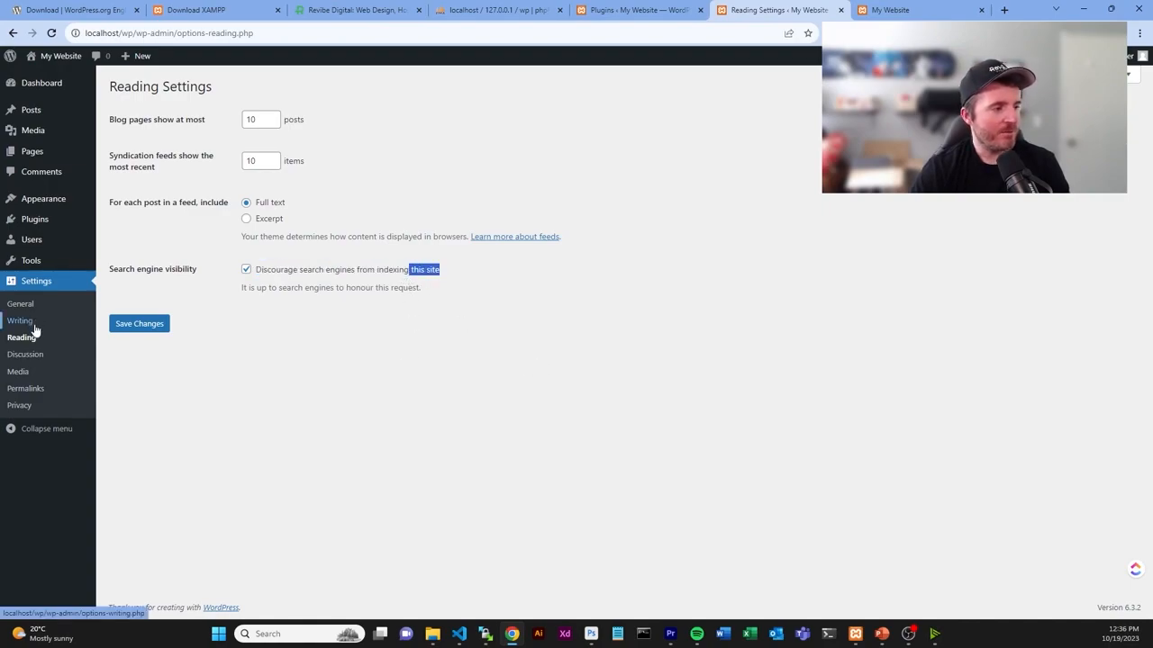
- Choose a Custom Structure permalink, clear it, and add the %category% and %postname% tags
click(27, 389)
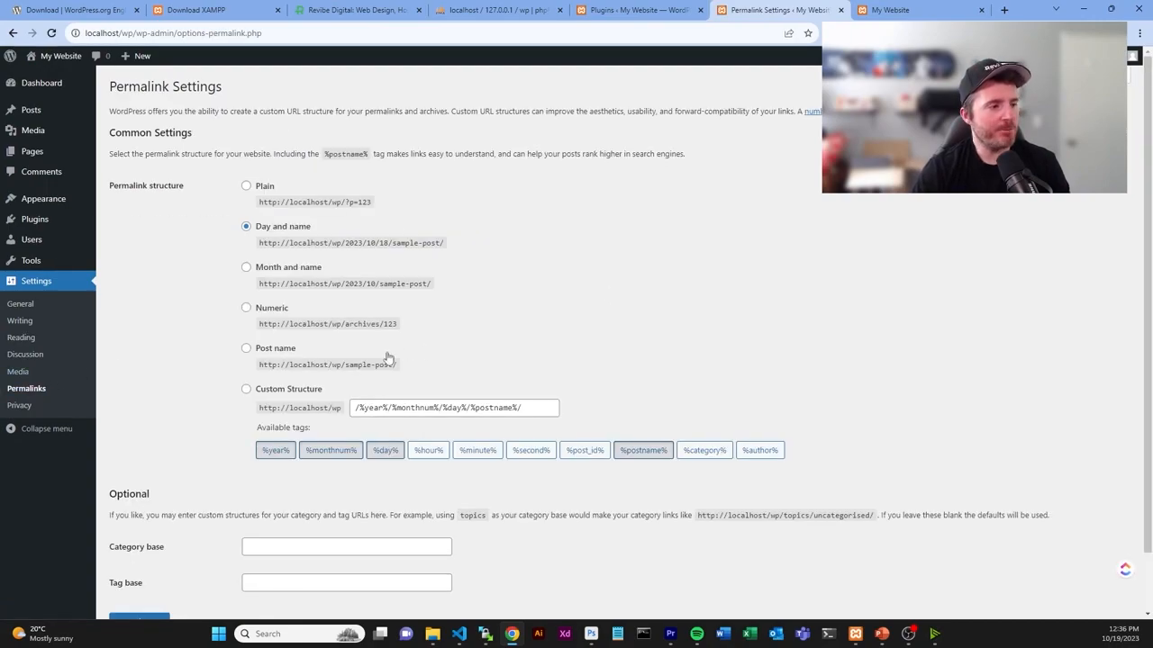
click(287, 393)
triple_click(470, 410)
key(BackSpace)
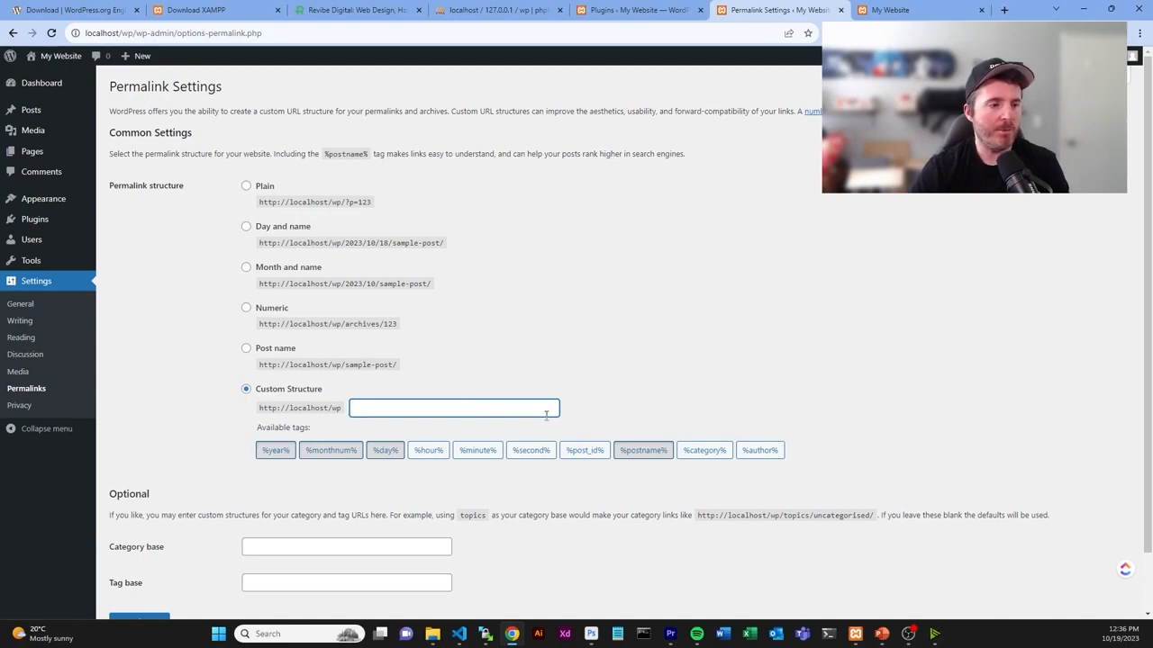
click(706, 453)
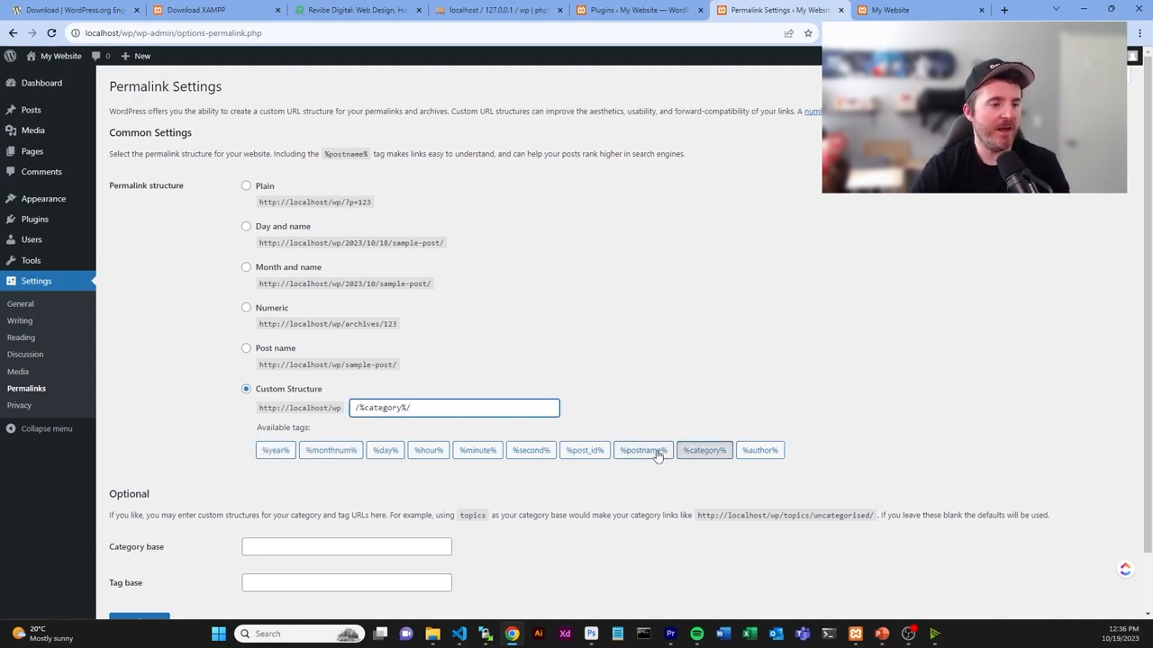
click(657, 454)
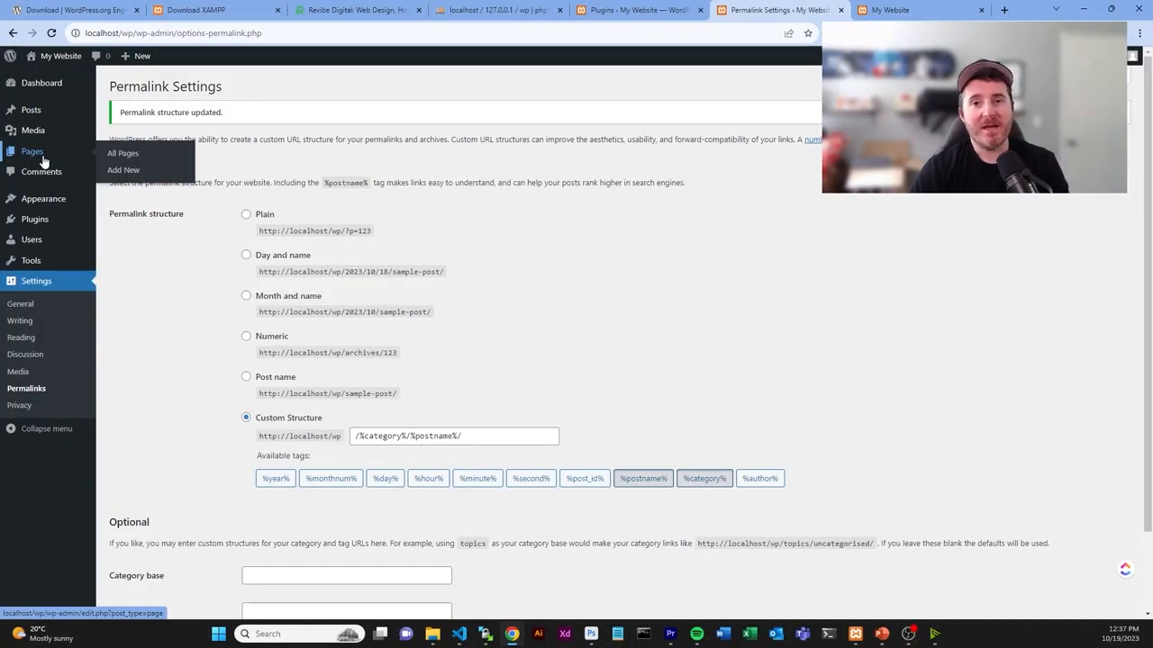
- Create and publish a new page titled 'Home Page'
click(42, 159)
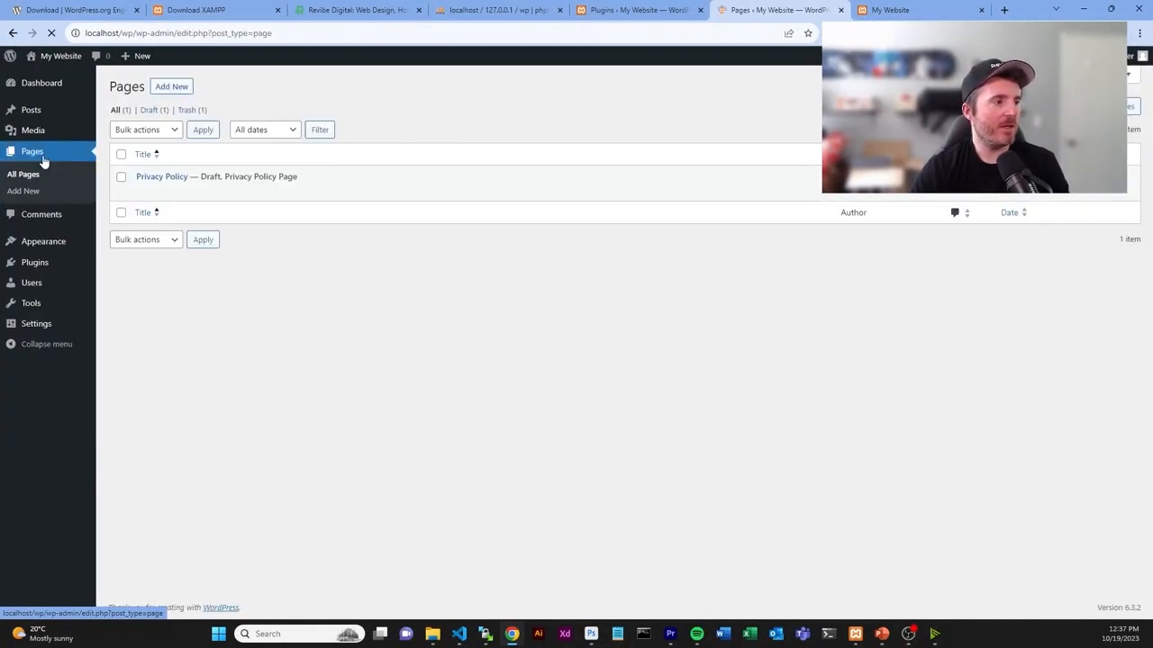
click(180, 91)
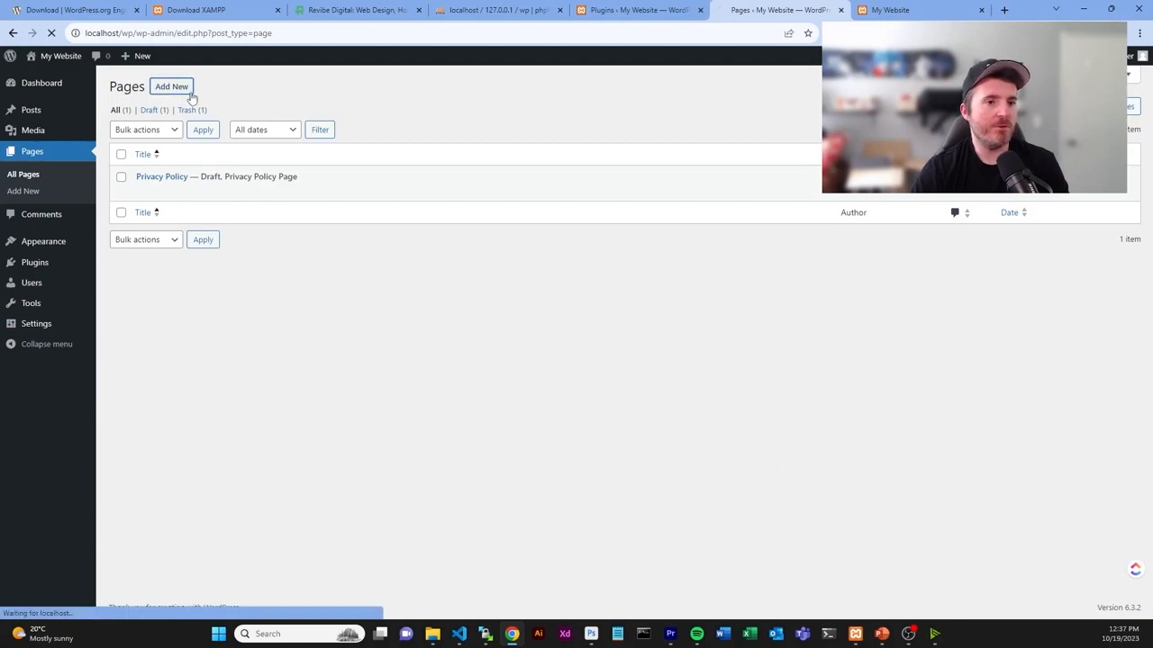
click(256, 111)
text(Home Pag)
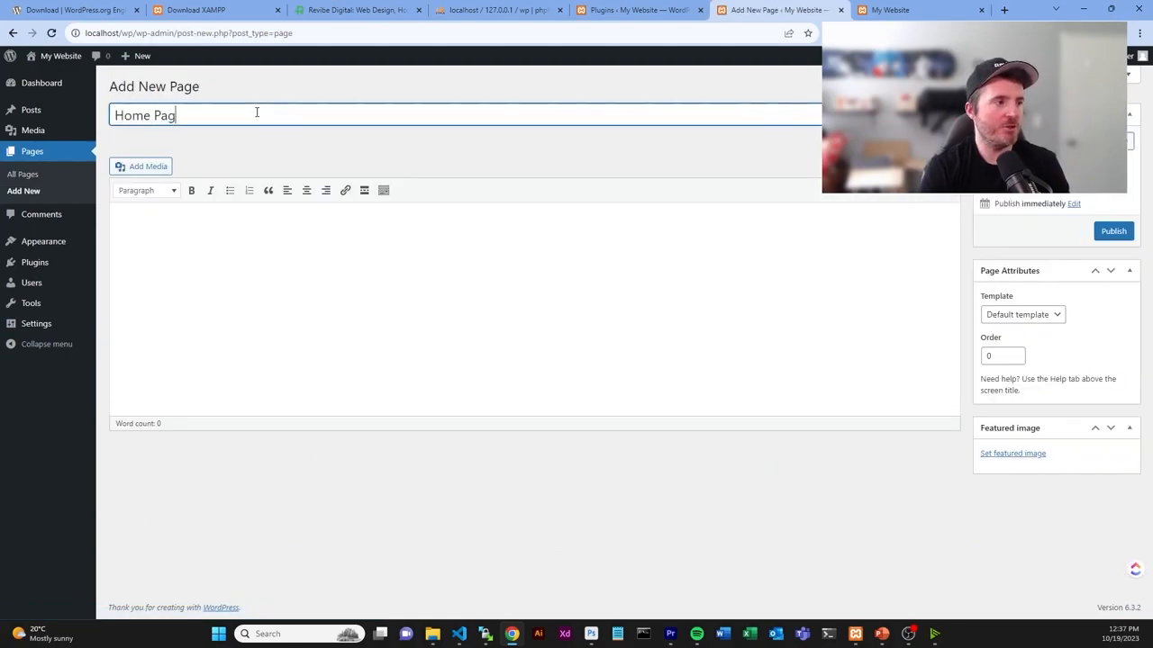
text(e)
click(1113, 231)
- Add the About Page and Contact Page pages, then view the All Pages list
click(191, 87)
text(About Pab)
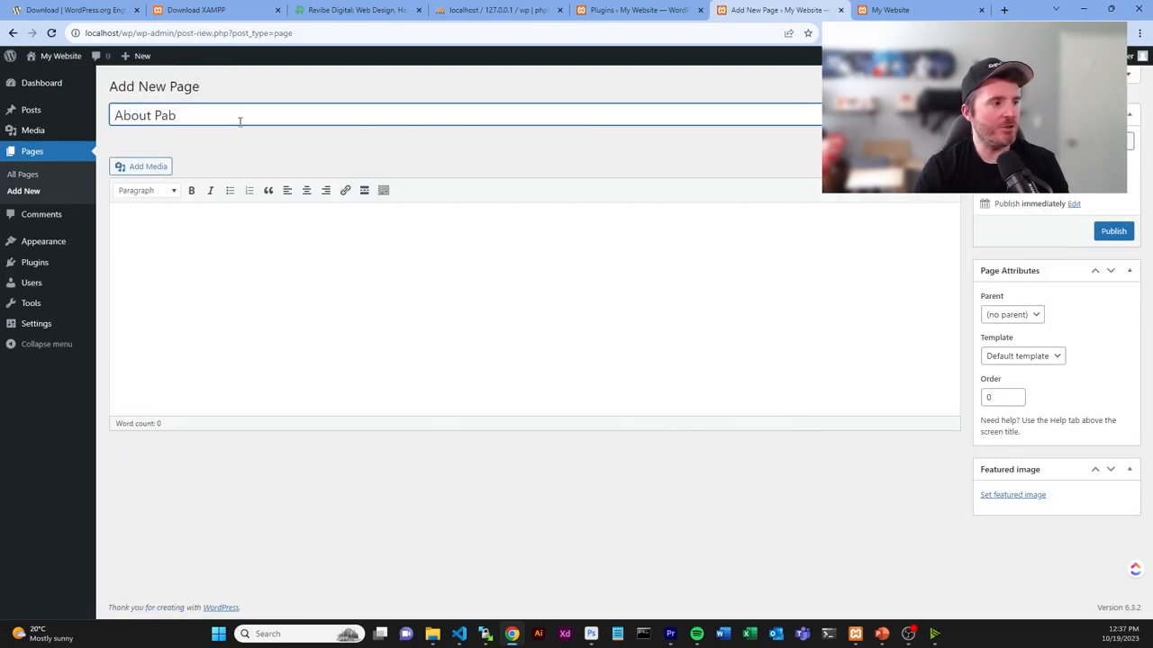
click(191, 88)
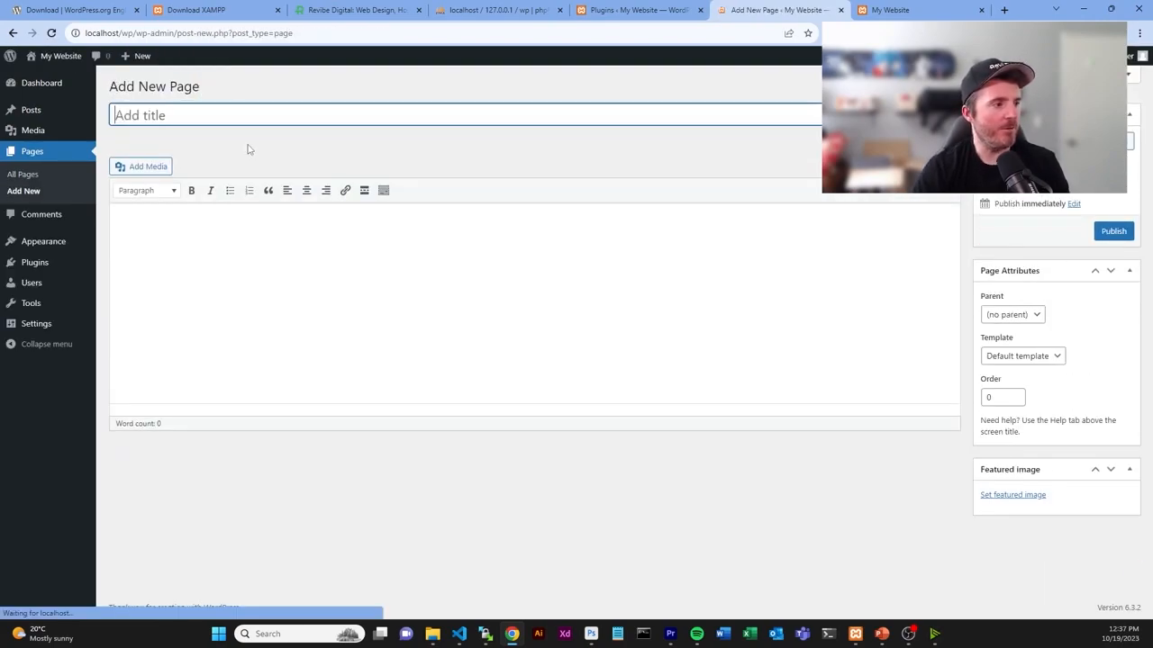
text(Contact Page)
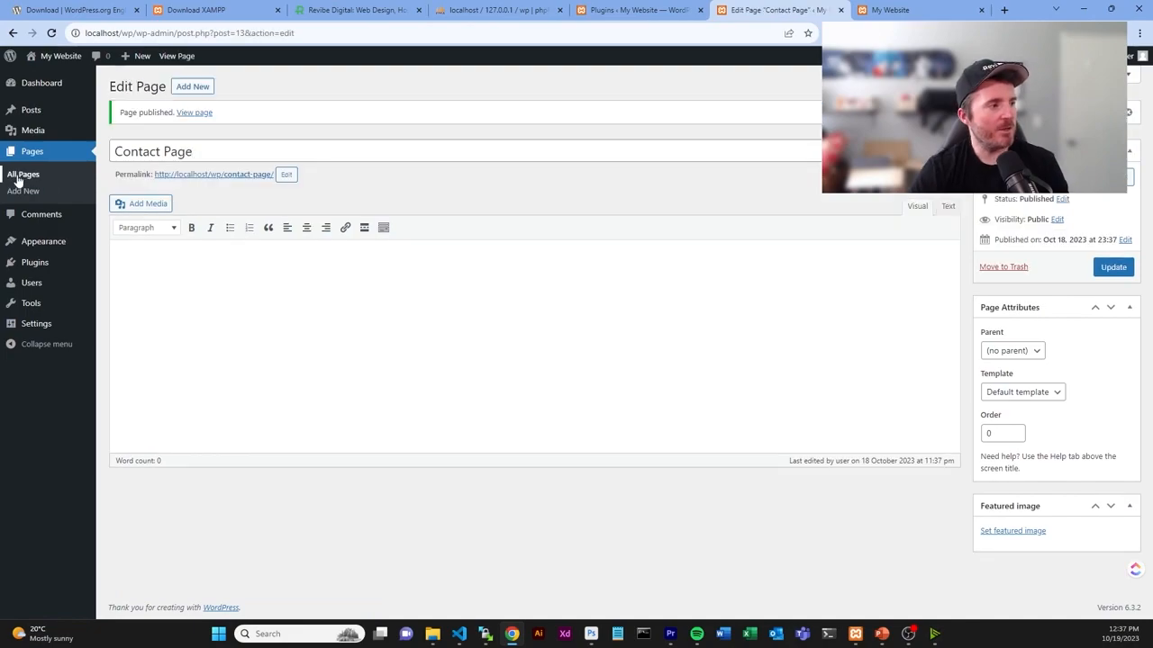
click(22, 174)
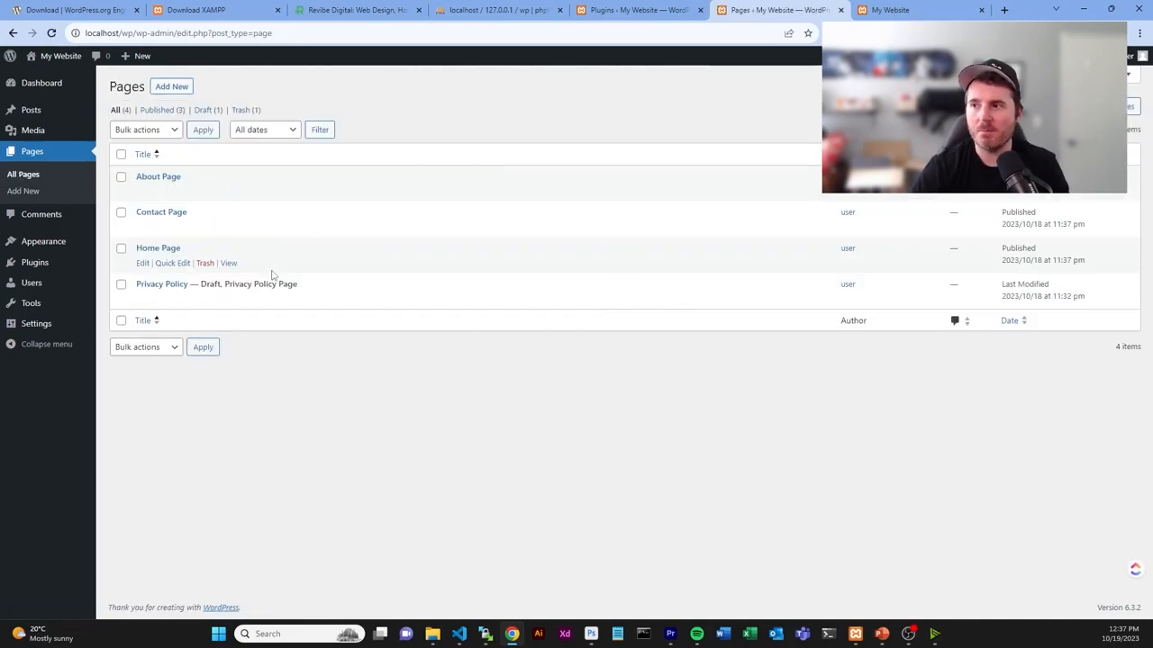
mouse_move(73, 249)
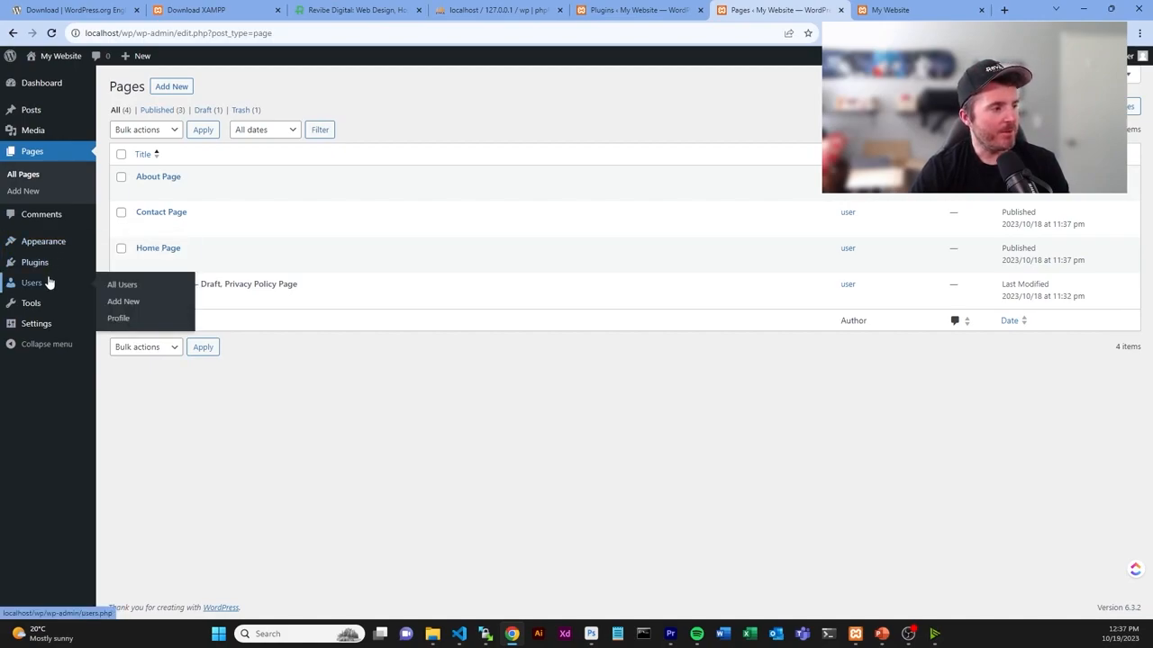
- Set the homepage display to a static page with Home Page as the homepage, and save
mouse_move(45, 327)
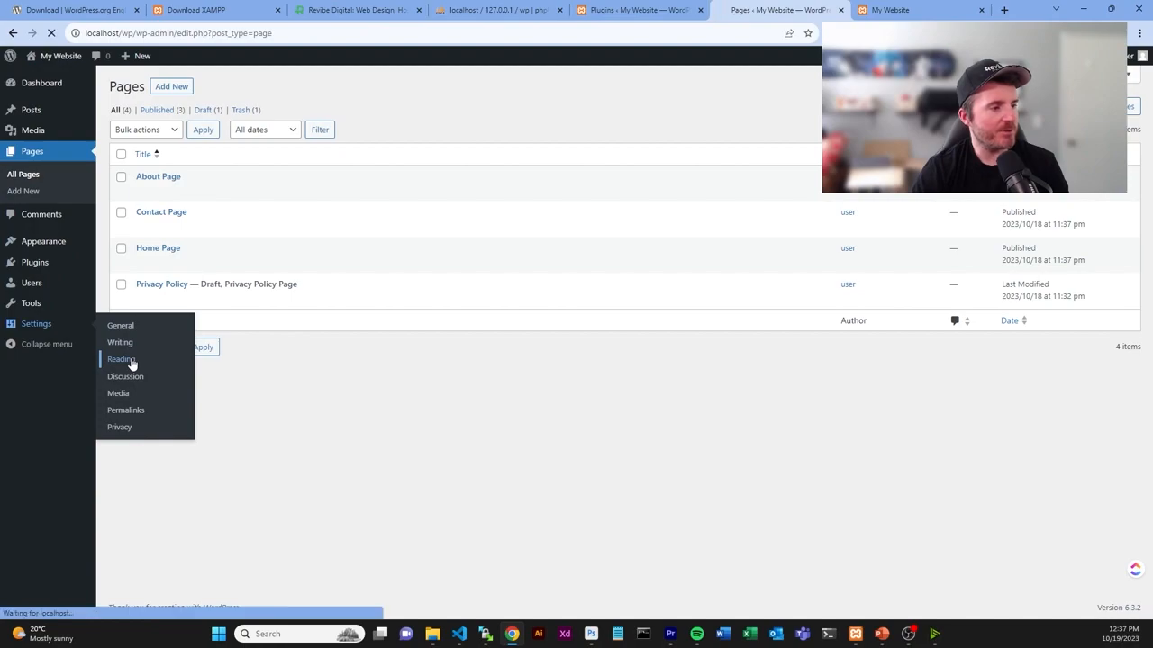
click(120, 359)
drag(109, 118, 191, 121)
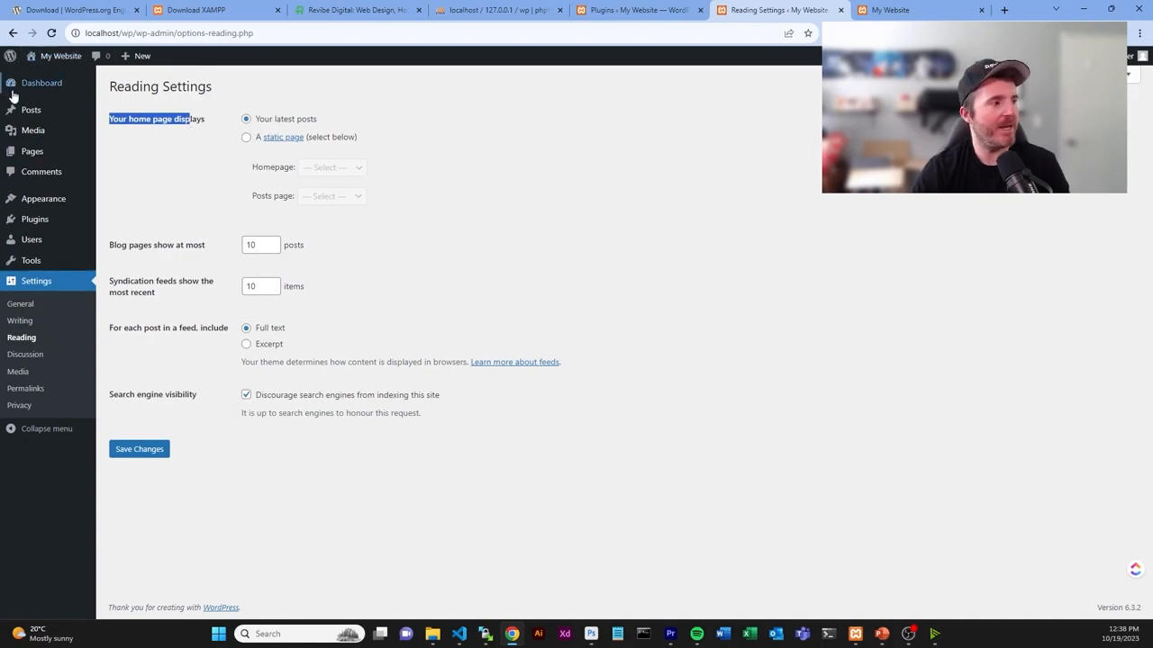
mouse_move(36, 118)
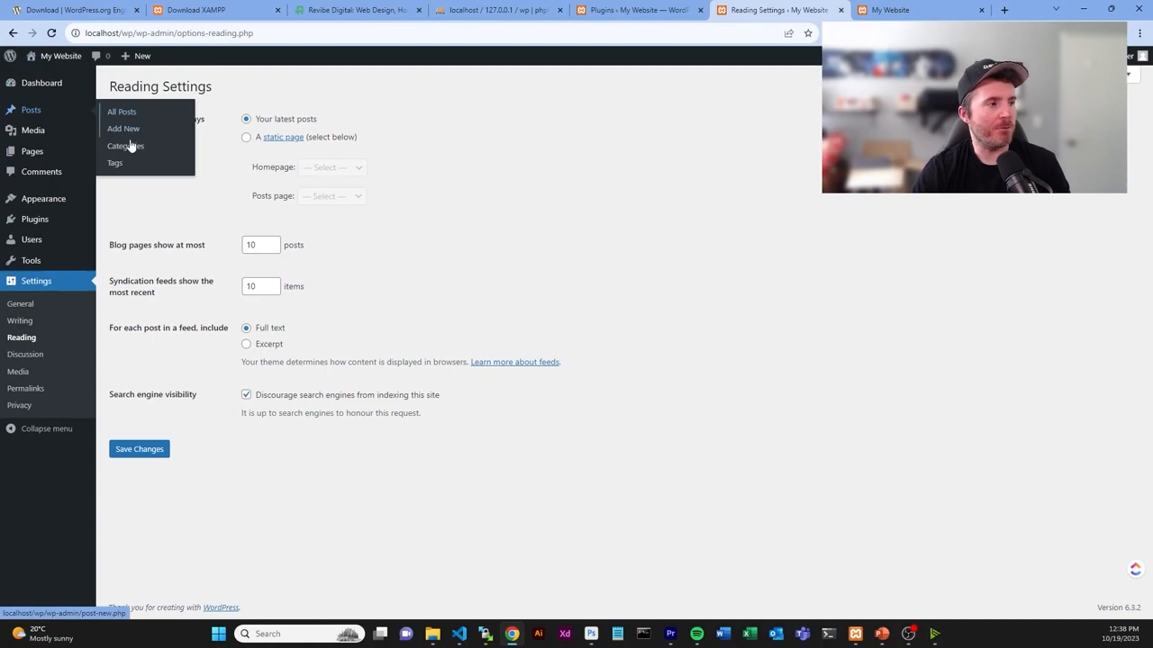
click(247, 138)
click(349, 170)
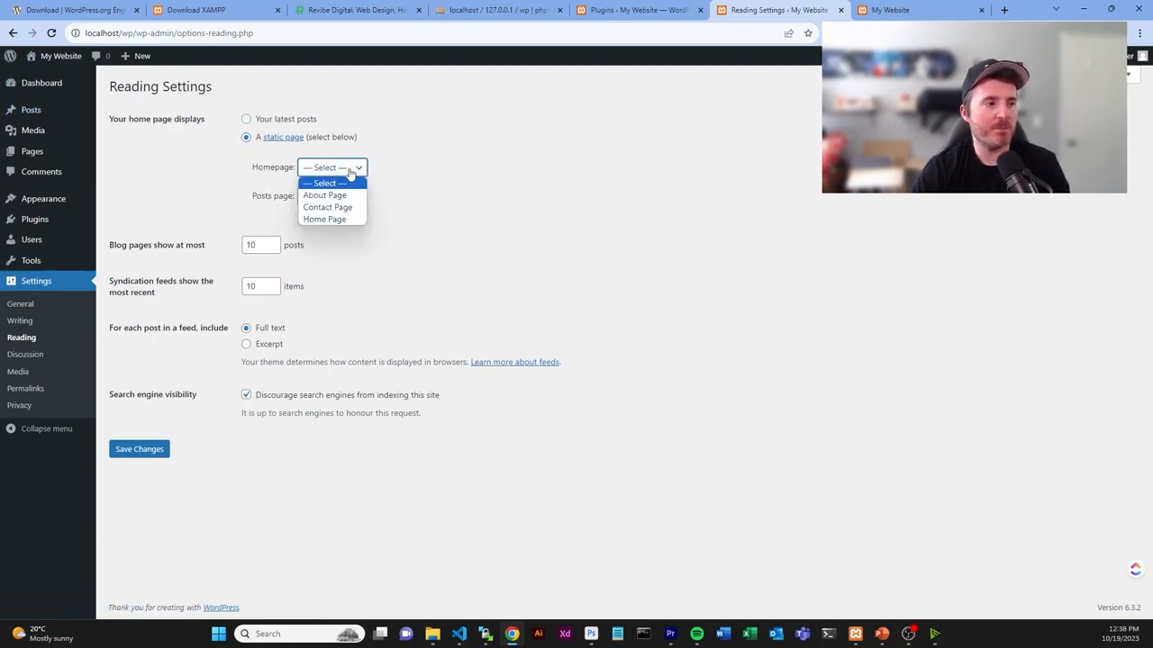
click(326, 219)
click(139, 449)
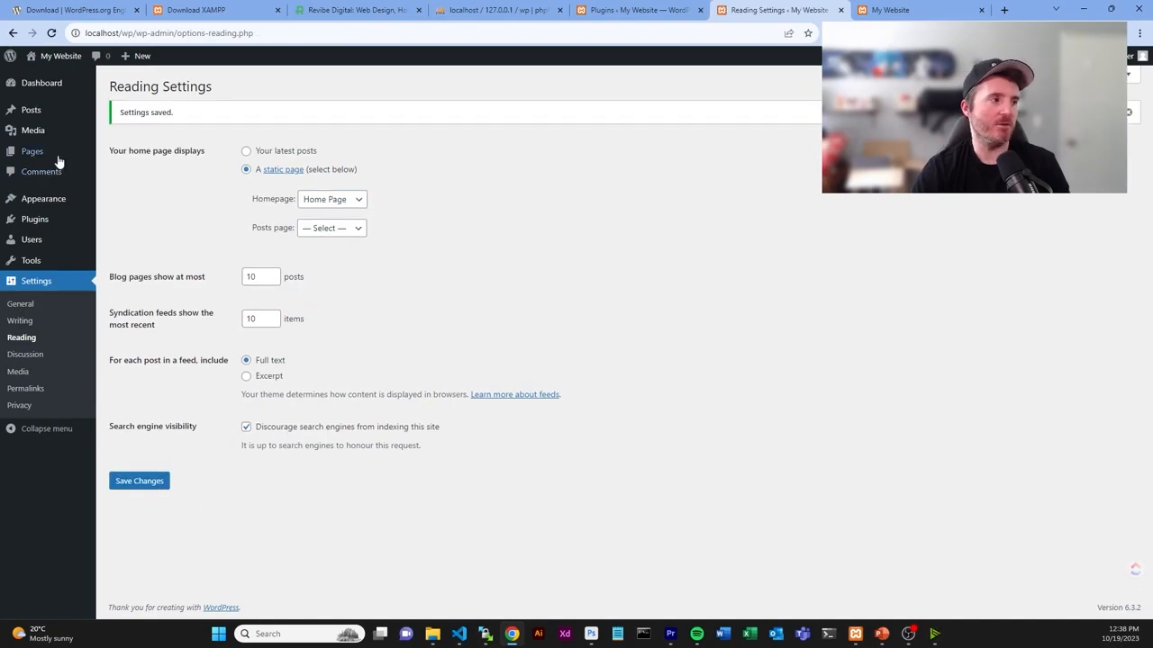
click(890, 10)
- Reload the front page and check the Home Page heading, About Page menu link and My Website title
click(51, 32)
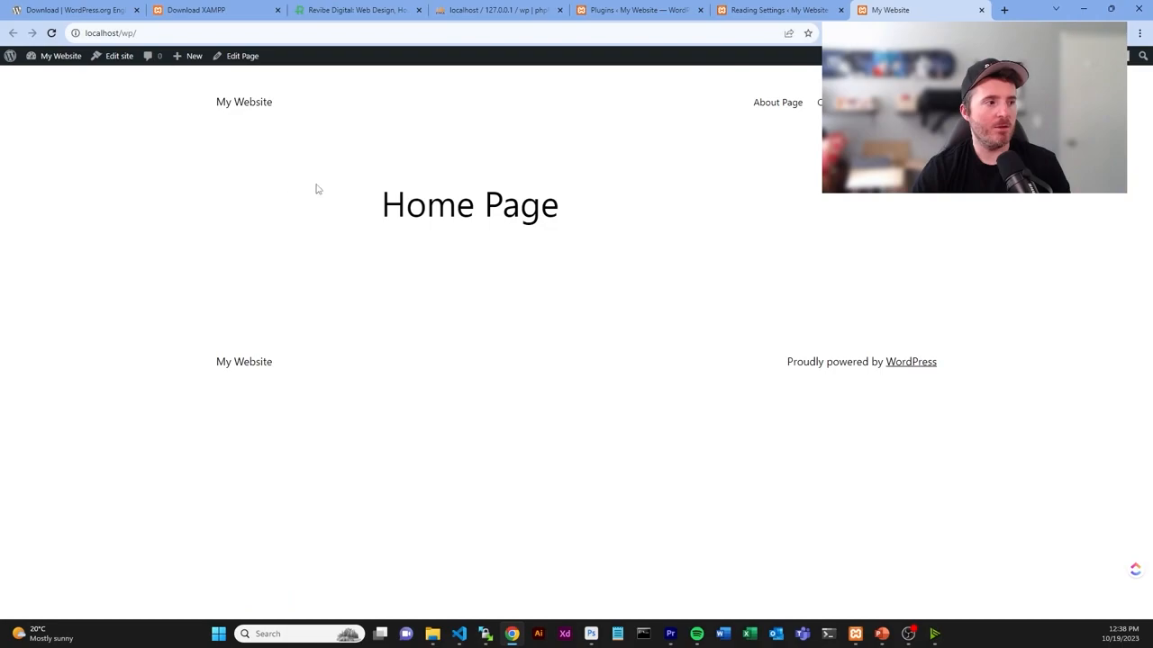
drag(321, 174, 725, 220)
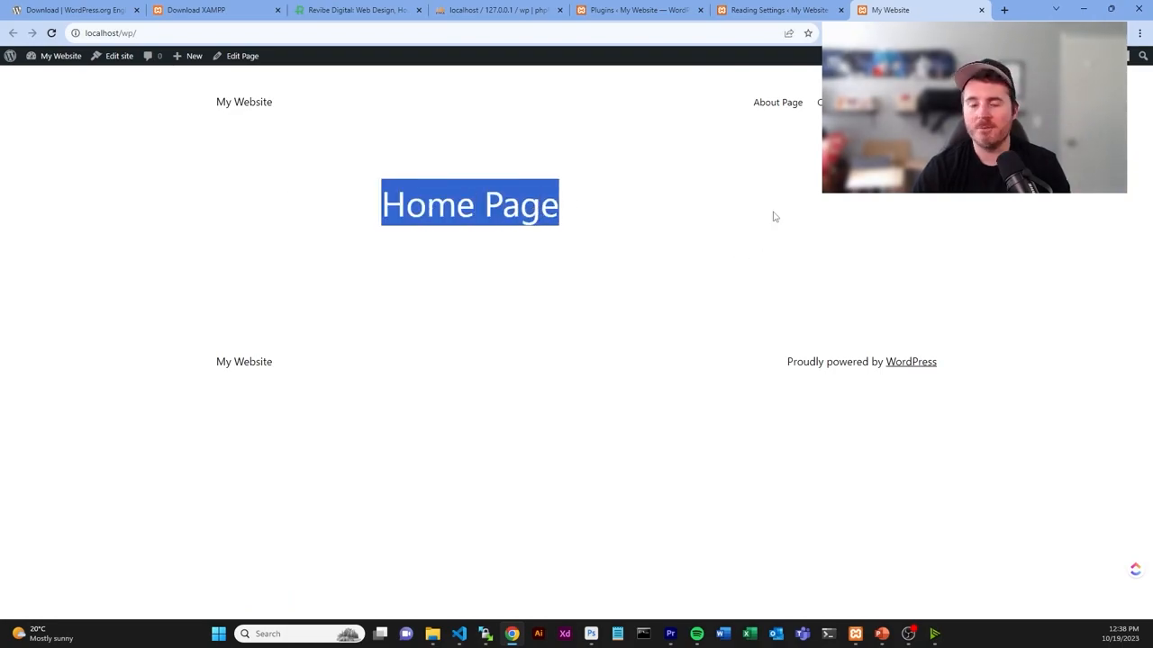
drag(712, 108, 837, 103)
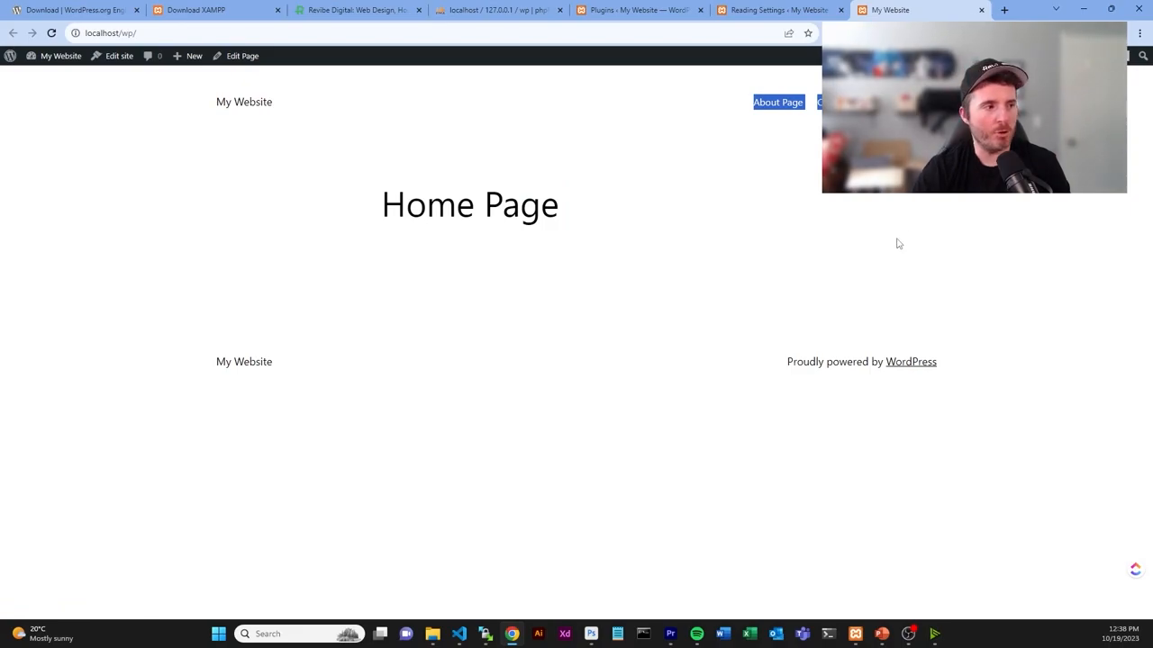
drag(324, 103, 199, 109)
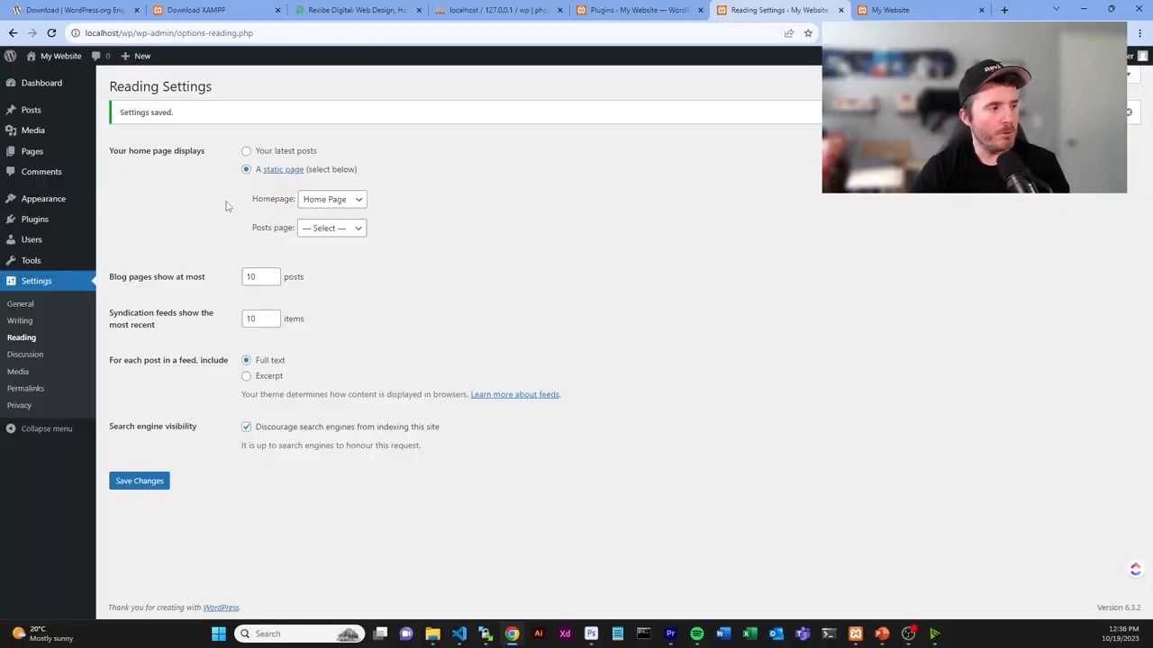
mouse_move(52, 207)
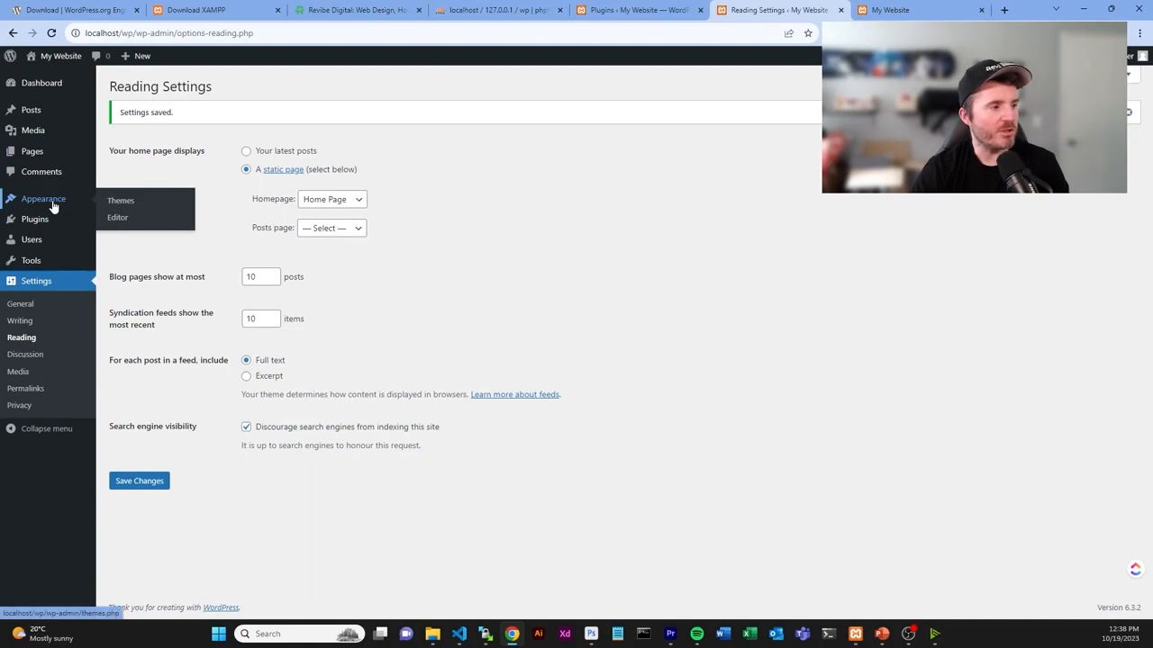
- Browse the Add New Theme catalogue to find the OnePress theme
click(129, 207)
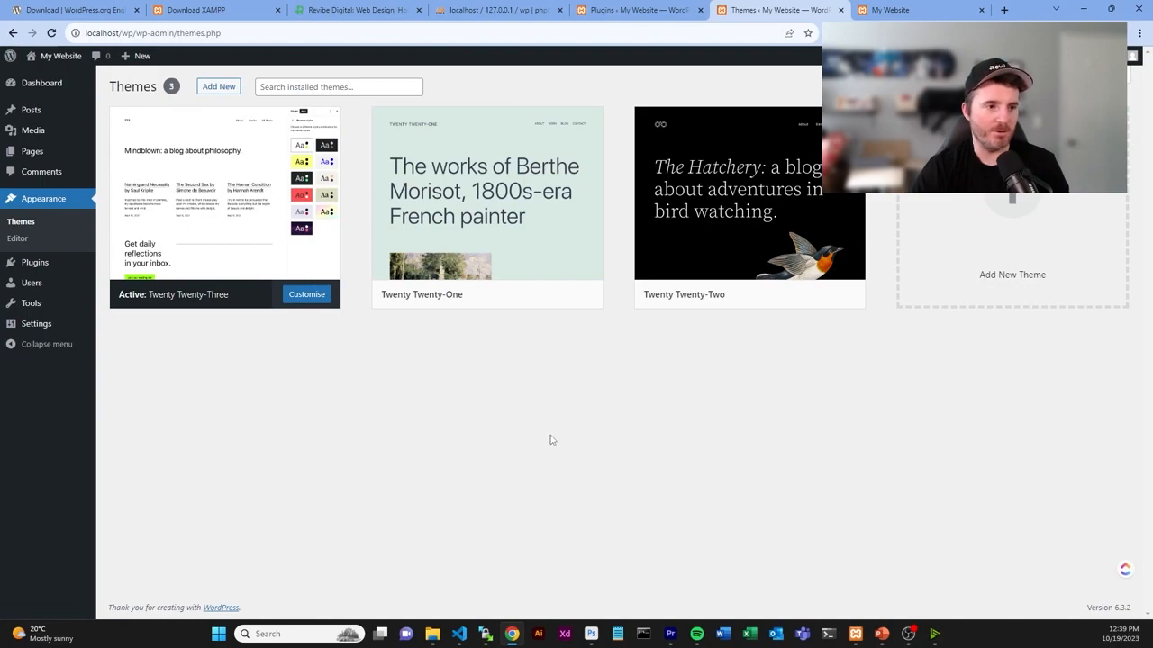
mouse_move(815, 212)
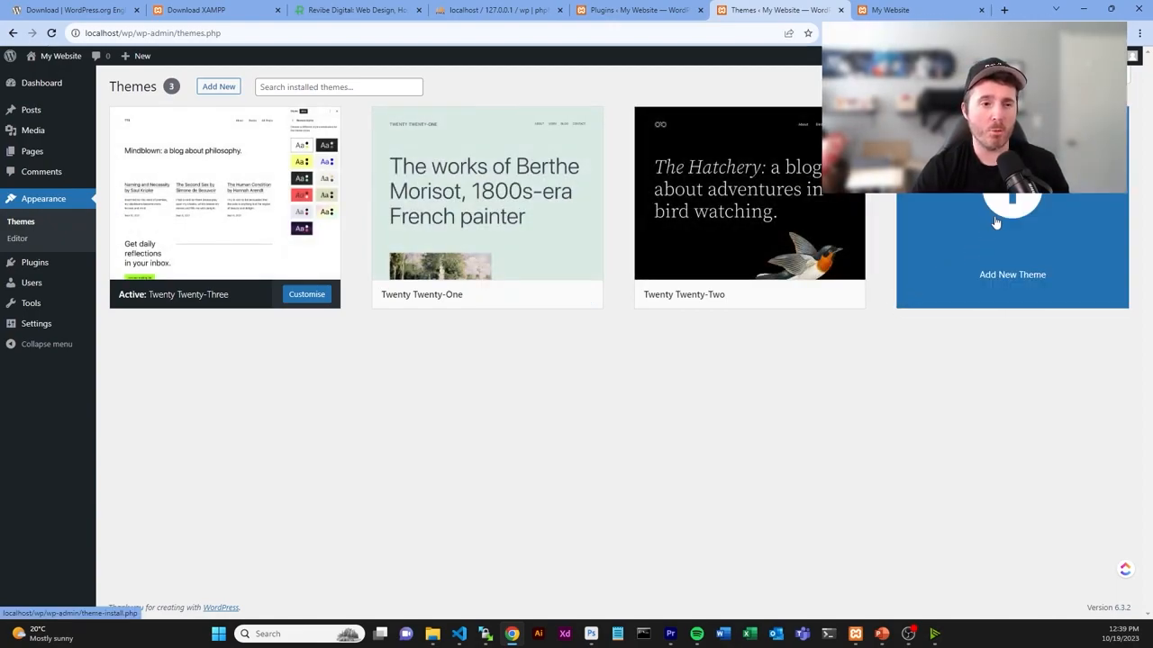
click(1015, 219)
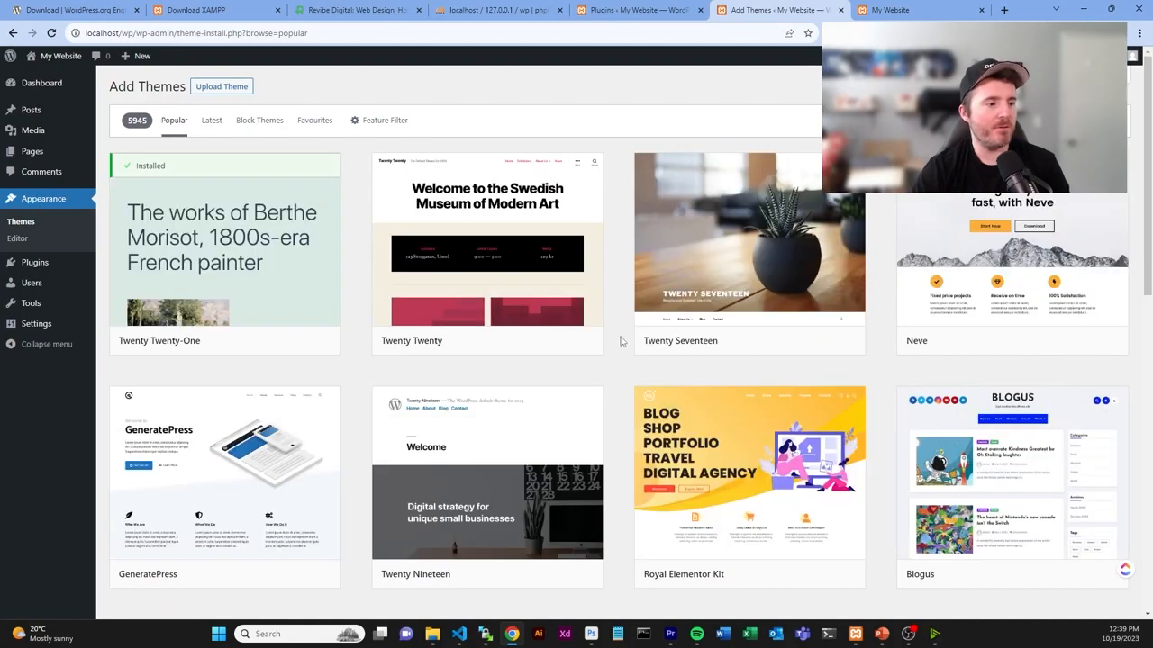
scroll(901, 335, down, 2)
scroll(901, 334, down, 4)
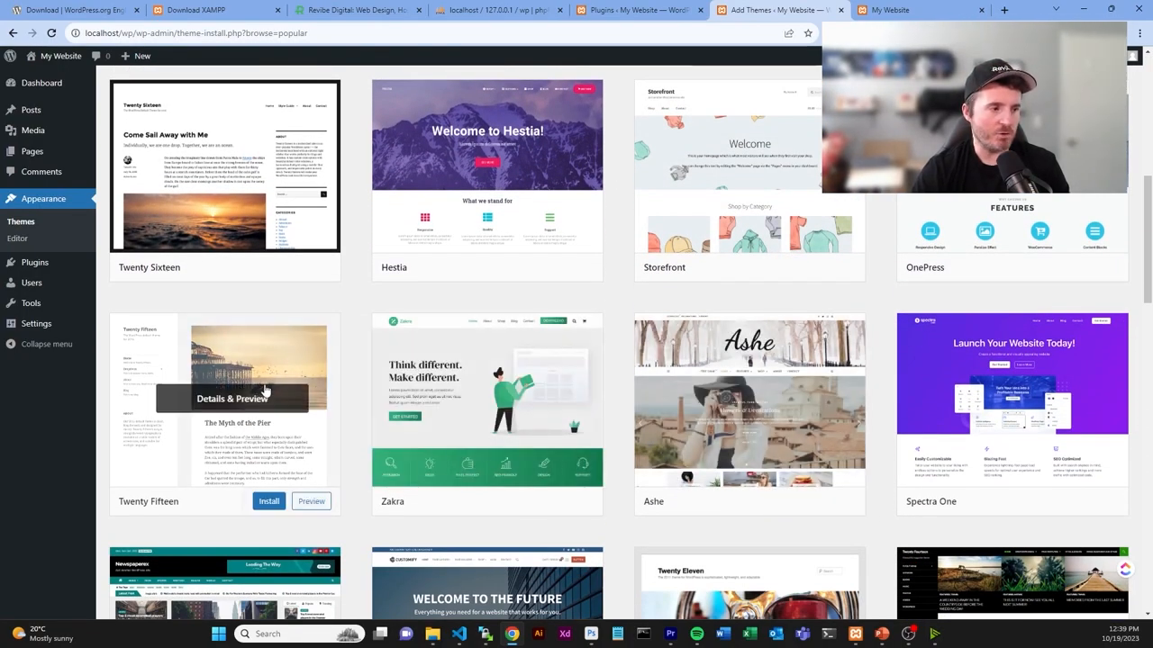
scroll(822, 402, down, 1)
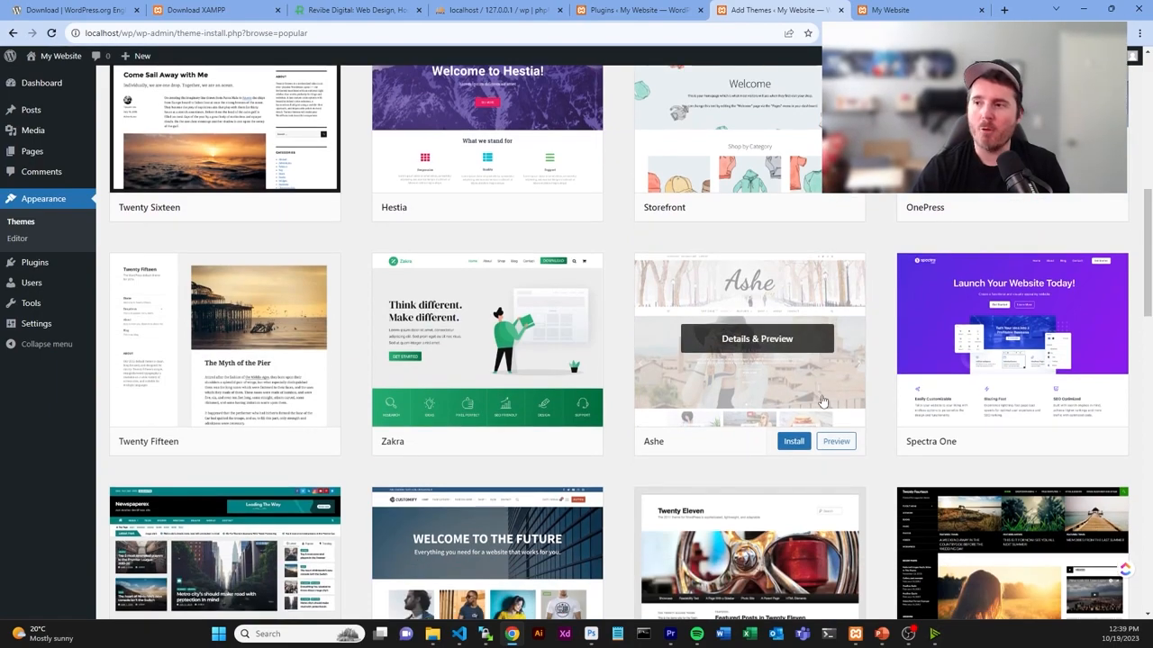
scroll(821, 402, up, 2)
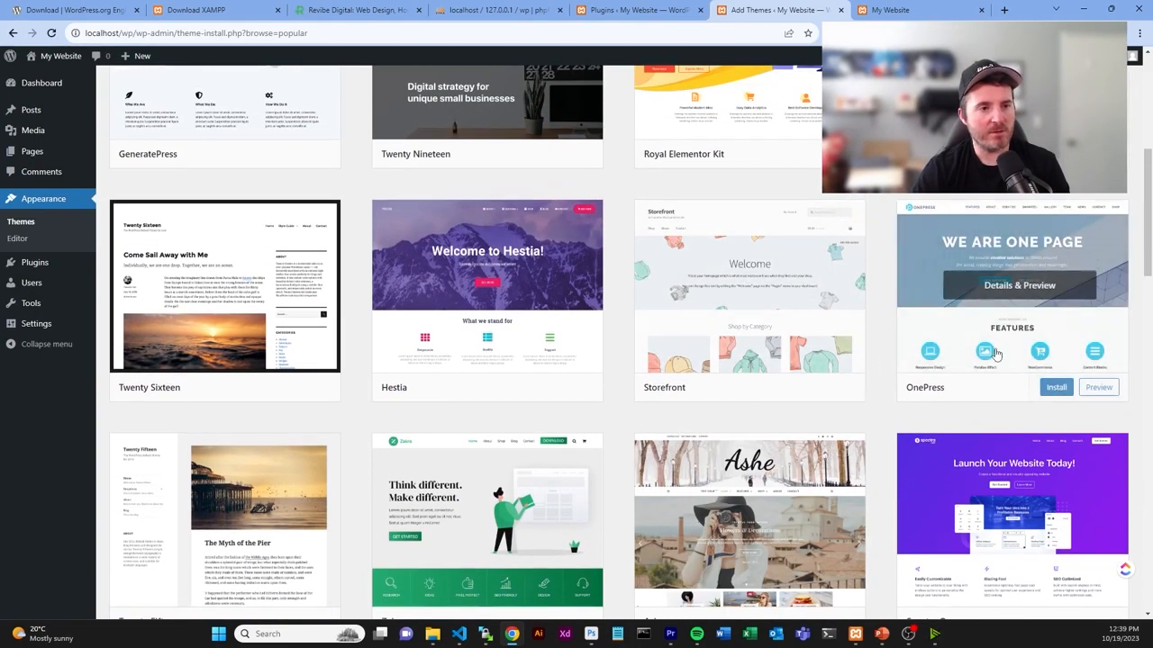
- Install and activate OnePress, then view the front page in its design
click(1055, 389)
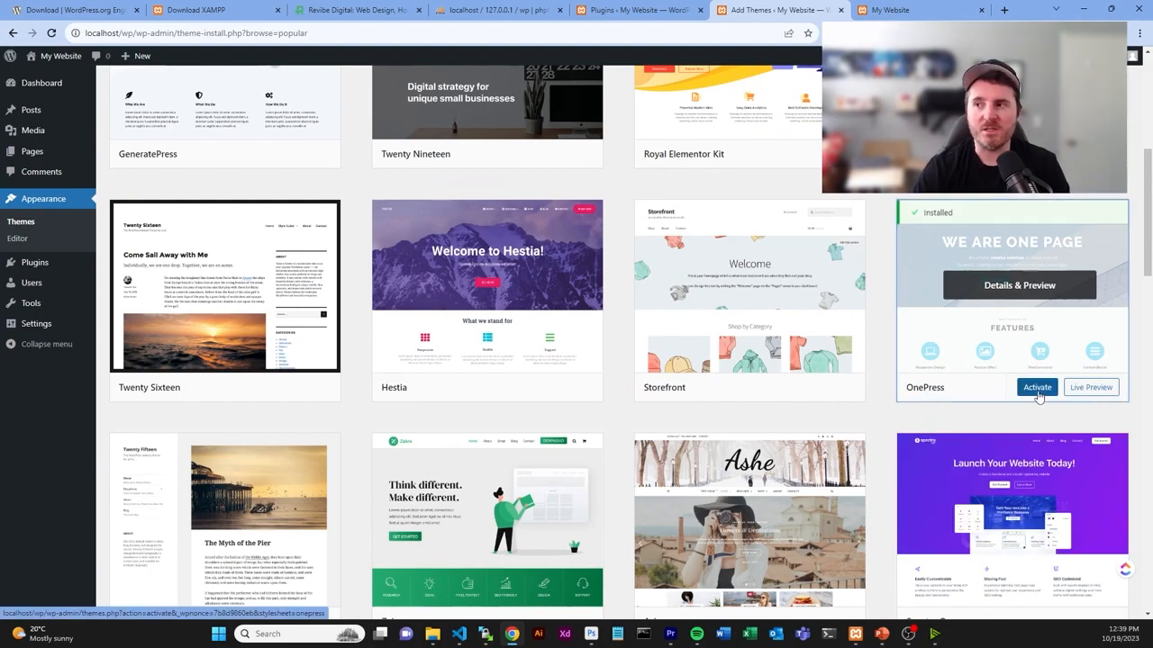
click(1037, 389)
key(ctrl+Tab)
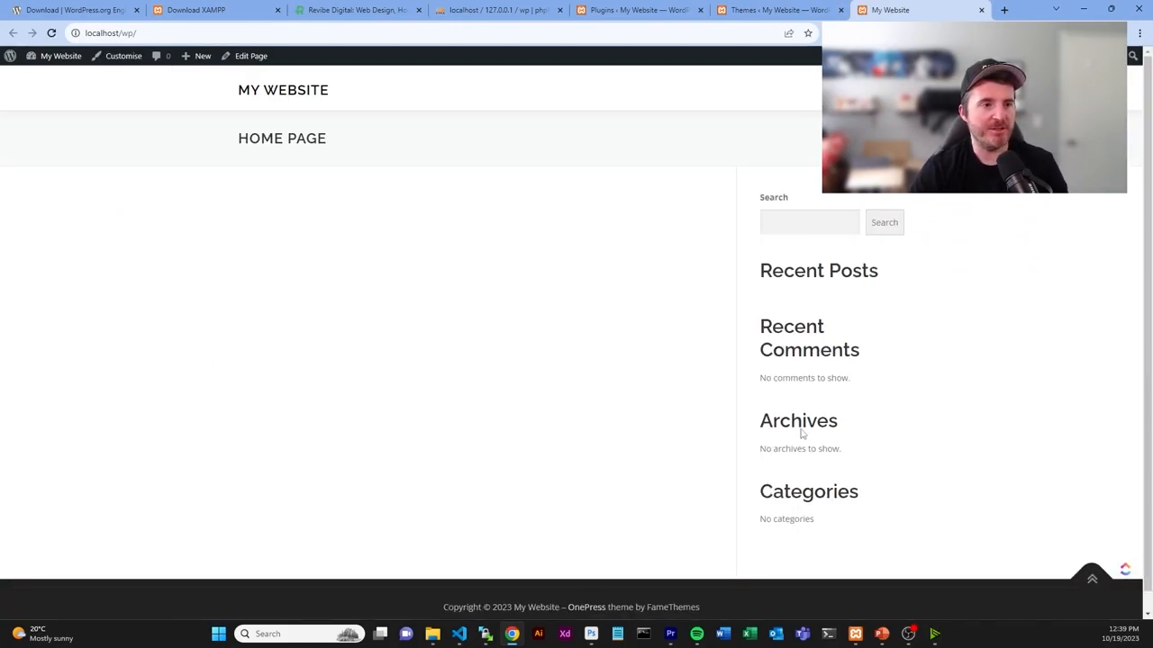
- Note the front page's sidebar widgets, then return to the Themes admin page
drag(756, 189, 857, 521)
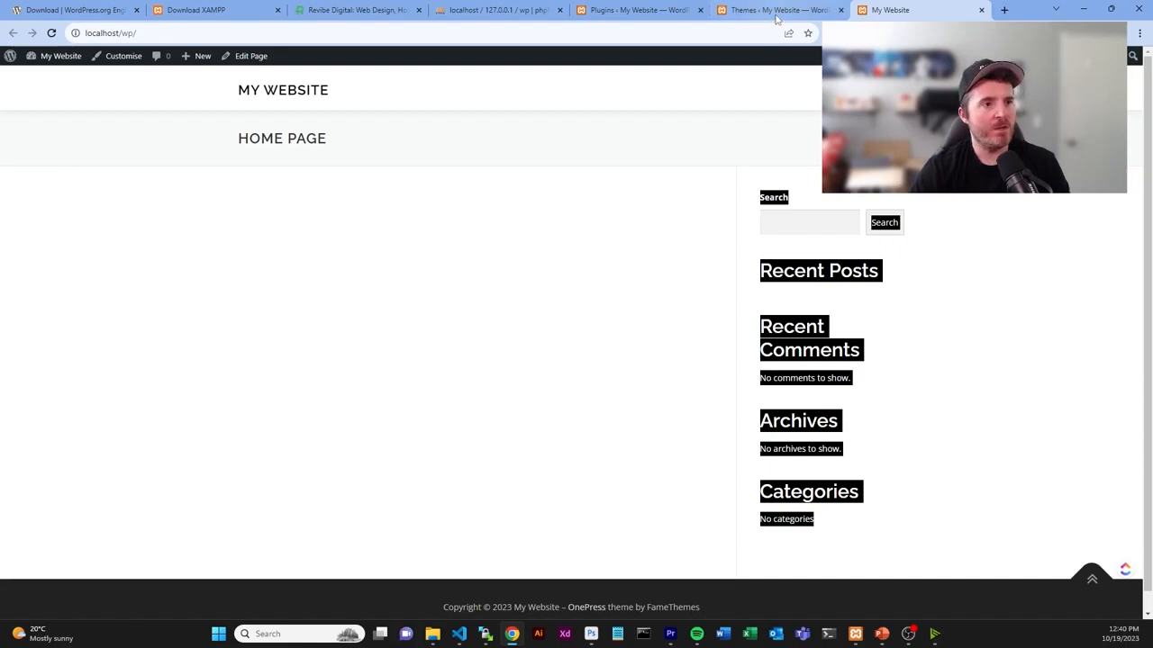
click(777, 11)
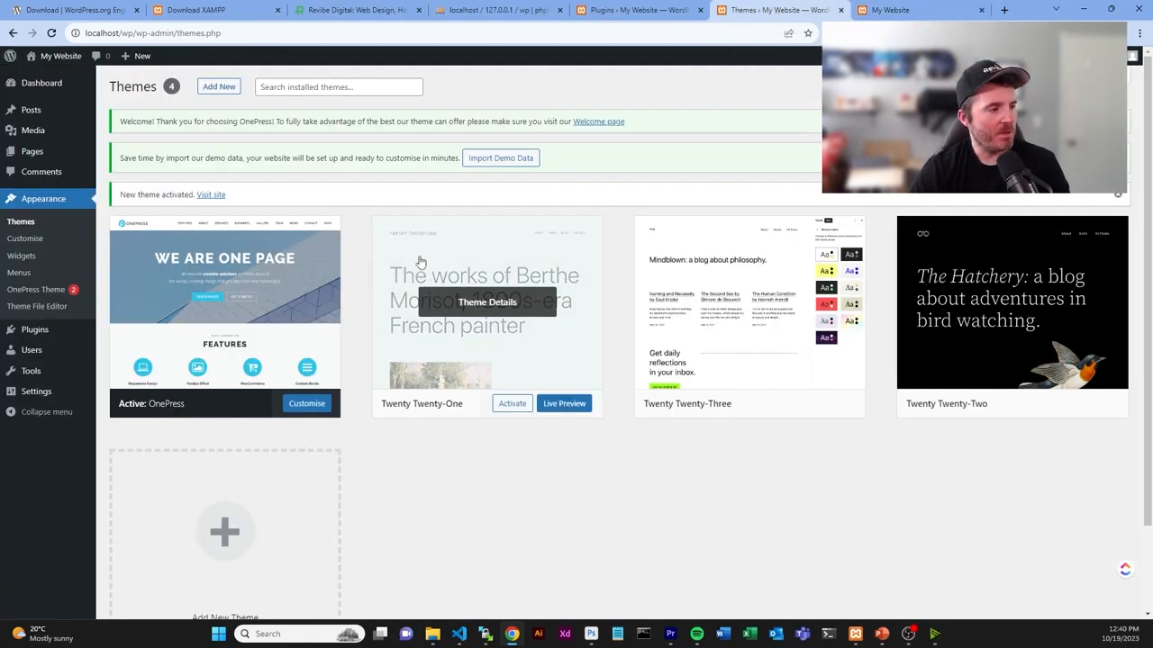
mouse_move(71, 380)
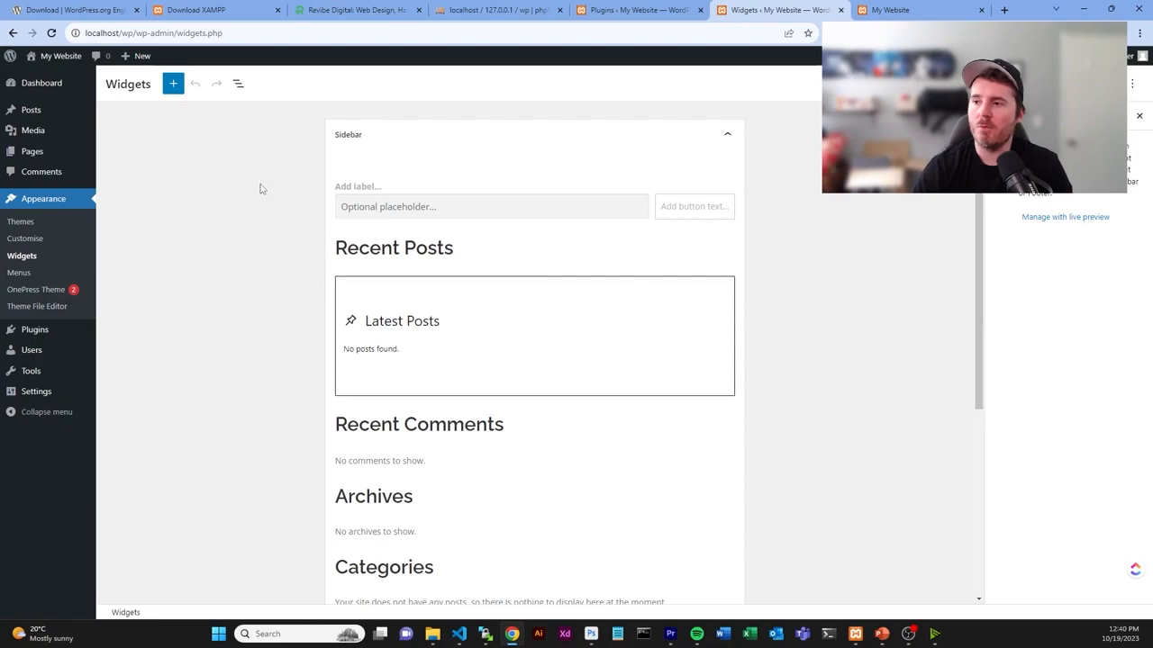
- Delete the Search widget and the Latest Posts block from the Sidebar
click(450, 207)
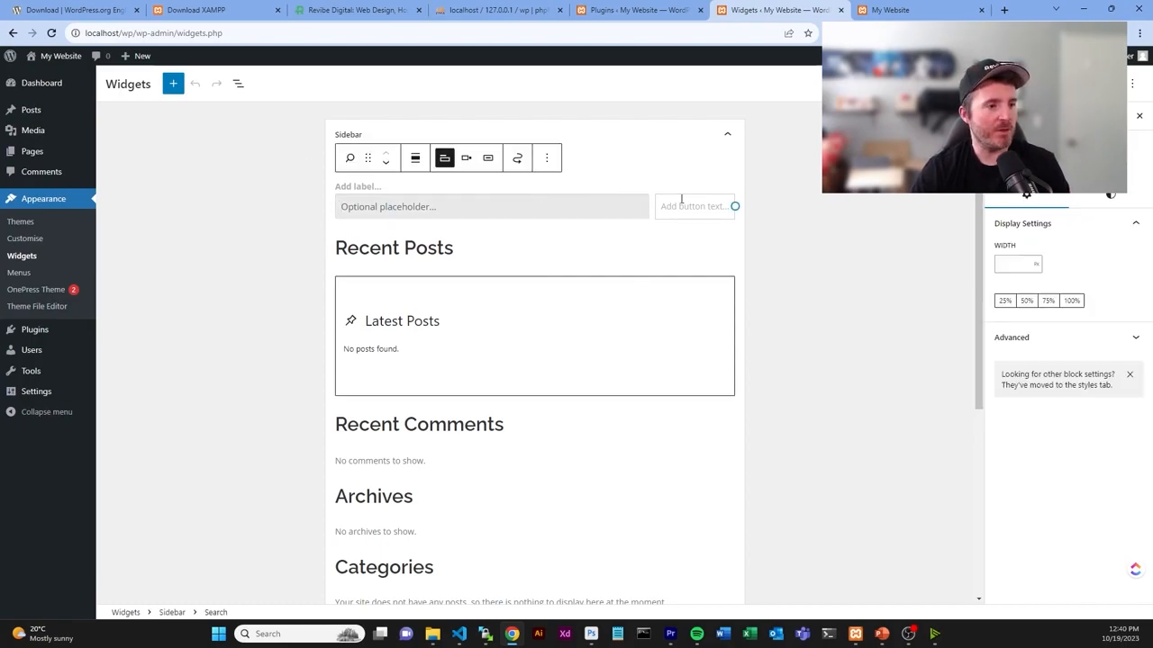
click(547, 158)
click(569, 420)
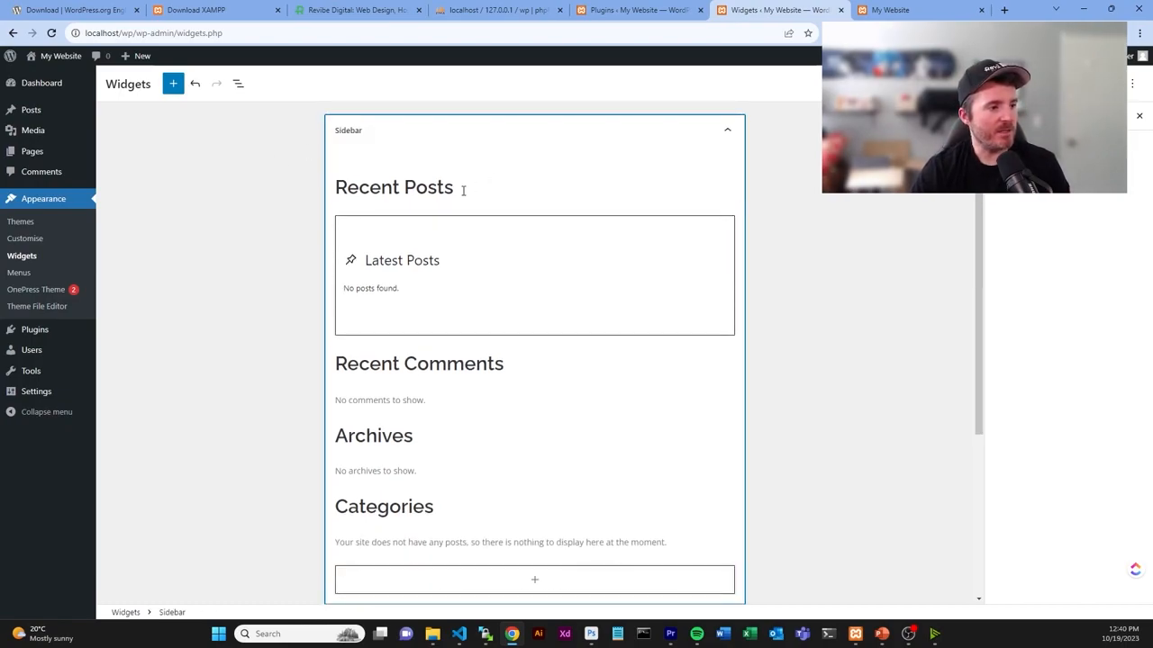
click(457, 216)
key(Delete)
- Delete the Recent Posts, Recent Comments and Archives groups from the Sidebar via List View
click(239, 89)
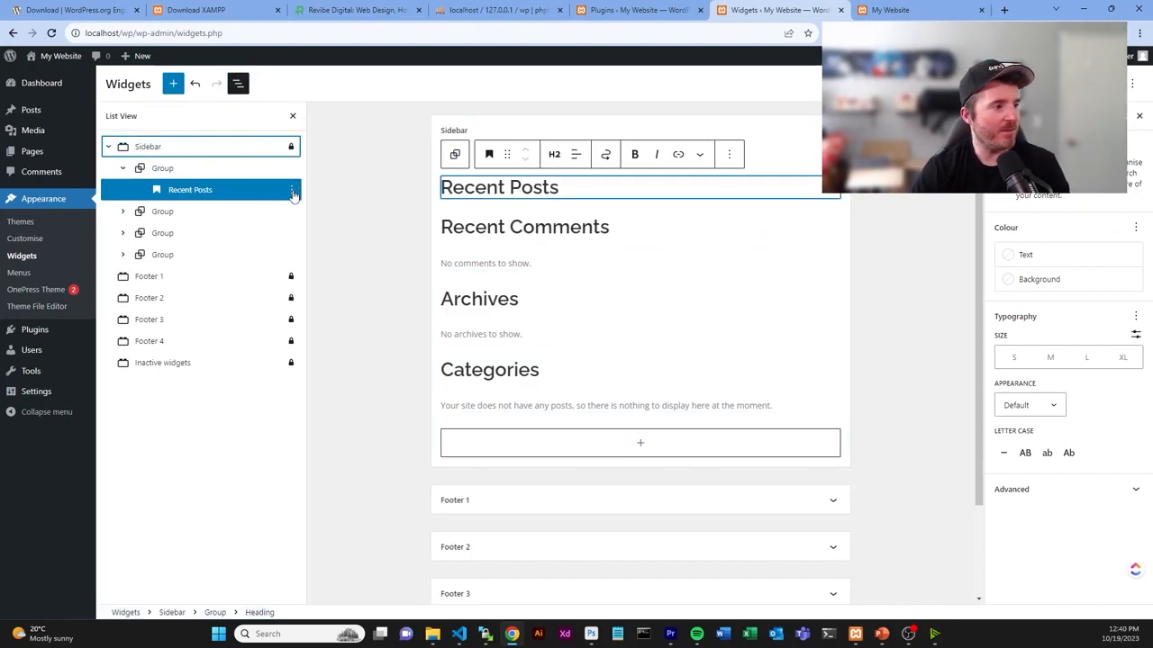
click(291, 171)
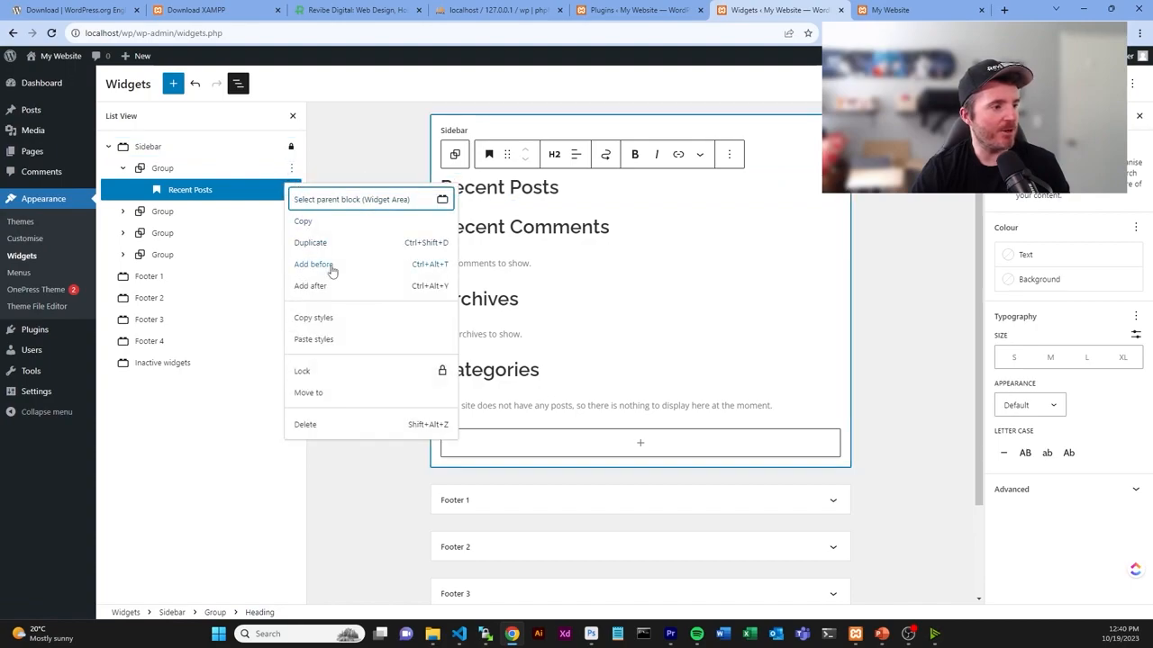
click(334, 435)
click(291, 169)
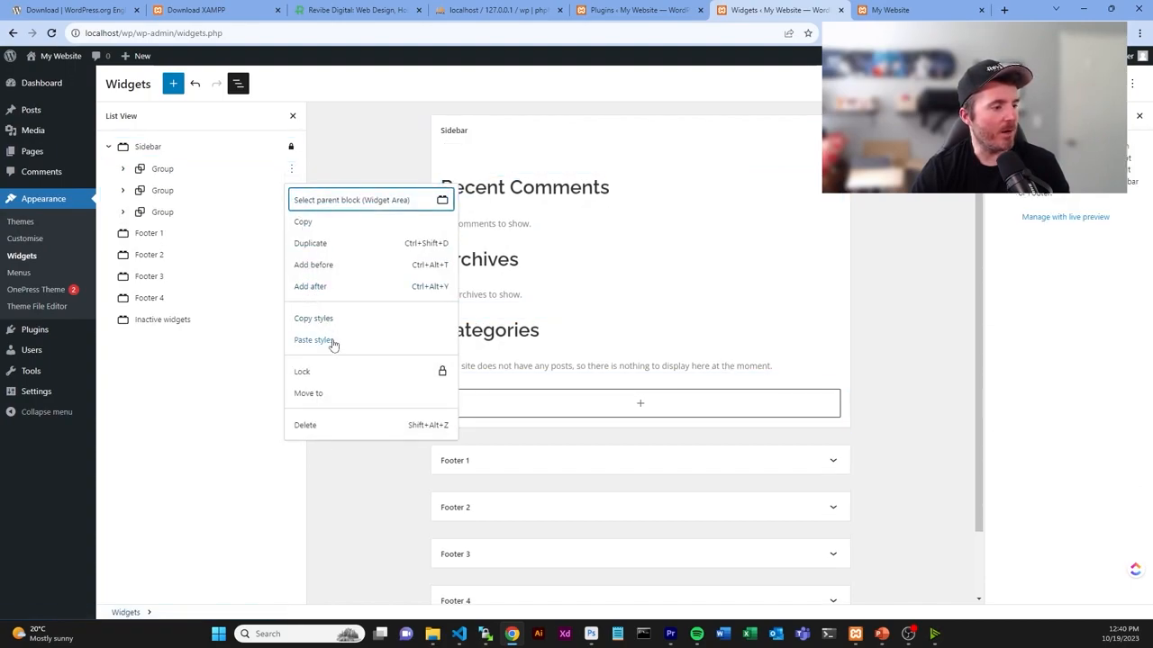
click(331, 431)
click(291, 169)
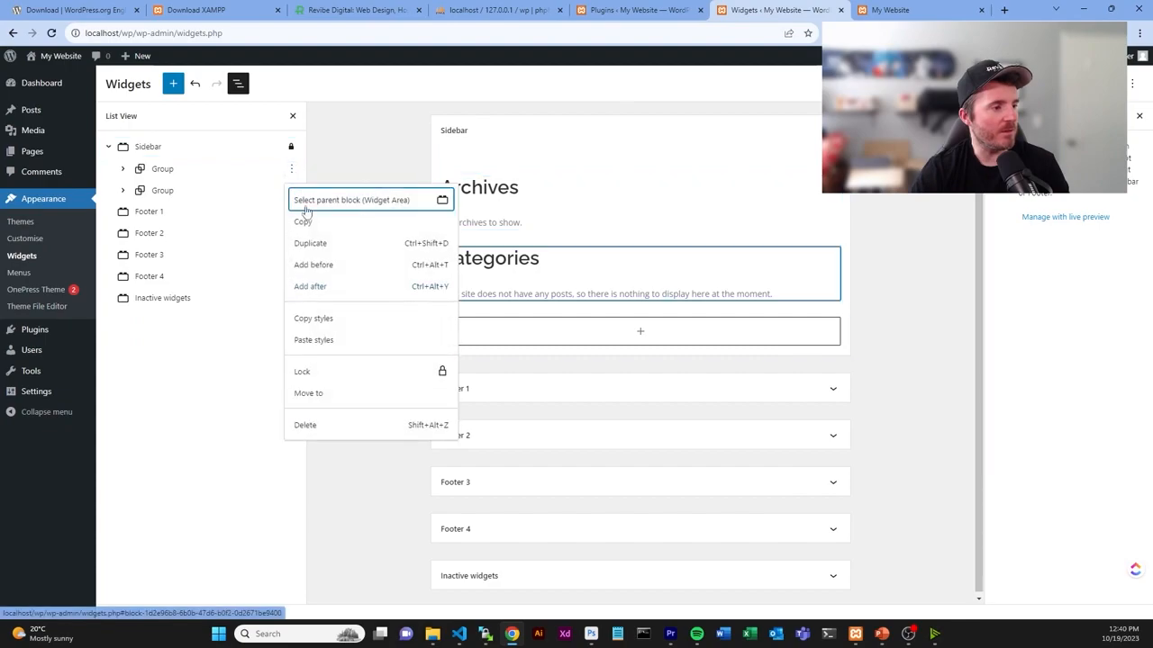
click(329, 429)
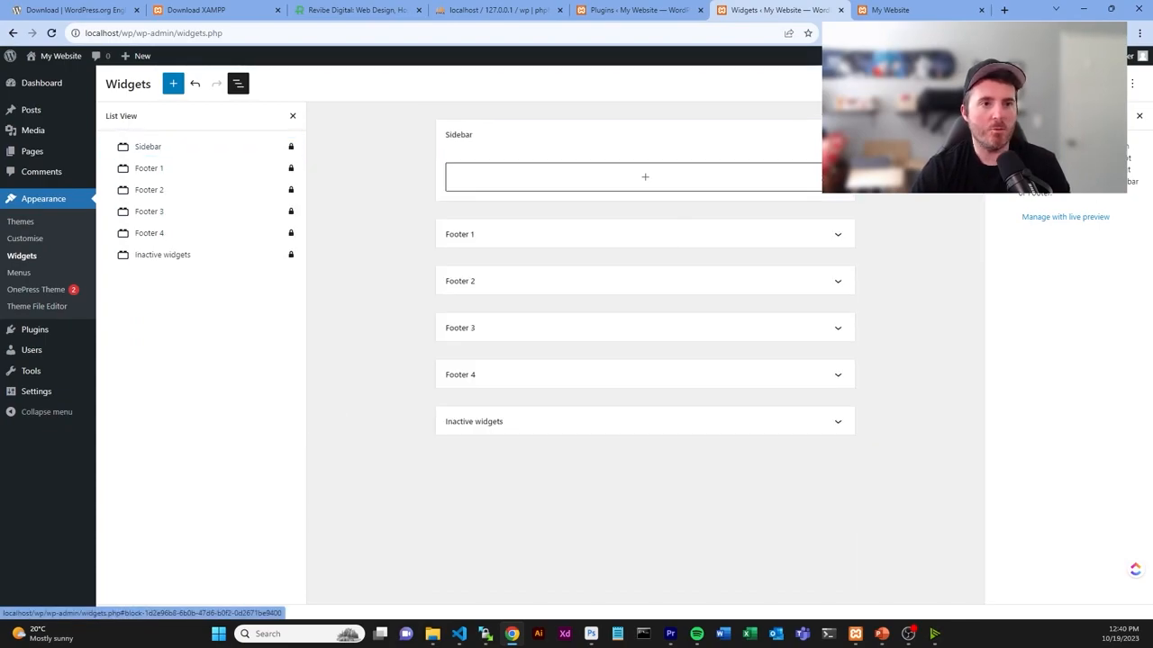
- Save the emptied Sidebar and reload the live site to confirm it
click(941, 9)
click(657, 249)
key(F5)
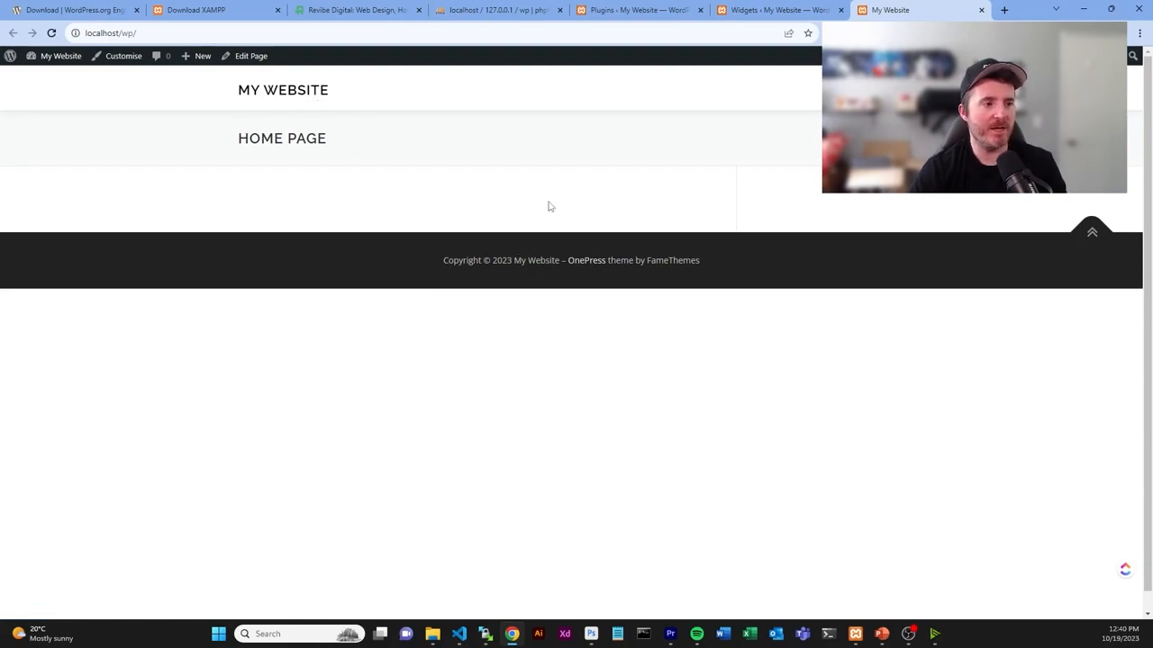
- Return to the Widgets admin page and launch the Customizer for the OnePress site
key(ctrl+shift+Tab)
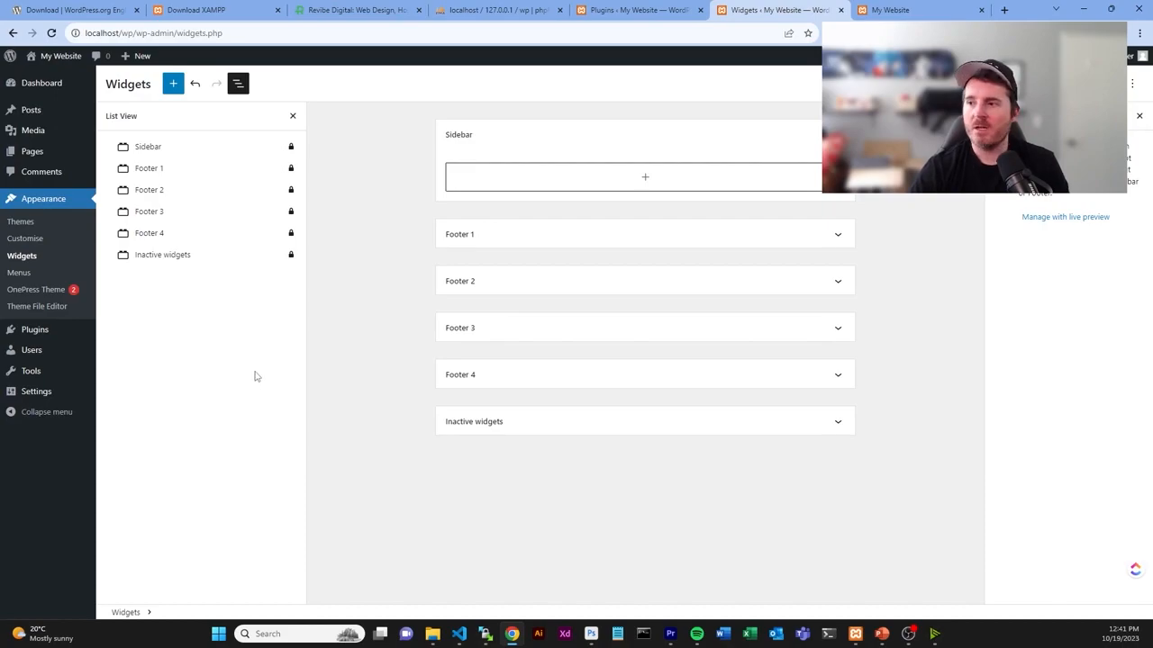
click(30, 240)
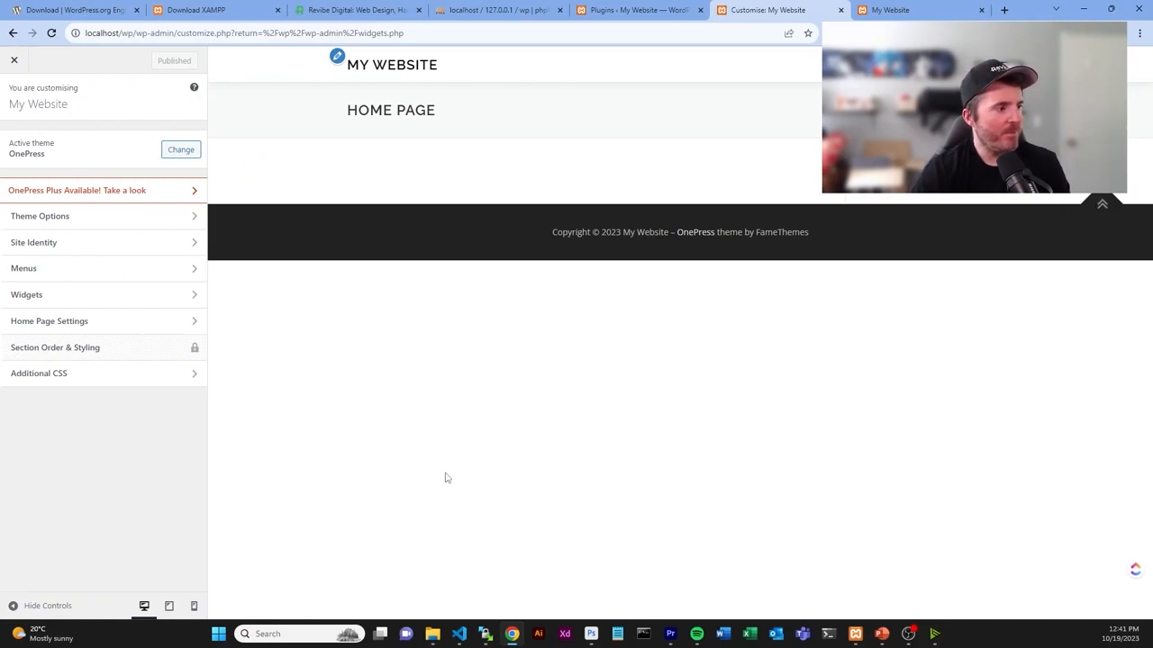
- In Site Identity, upload the WordPress logo and set it as the site logo without cropping
click(77, 250)
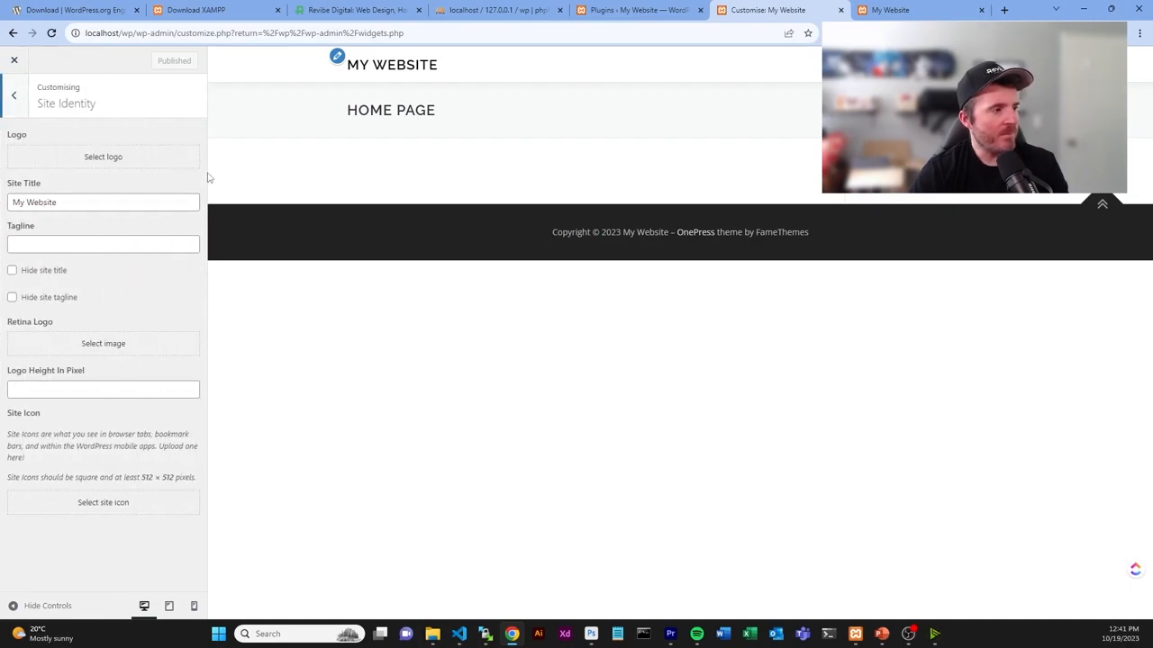
click(98, 159)
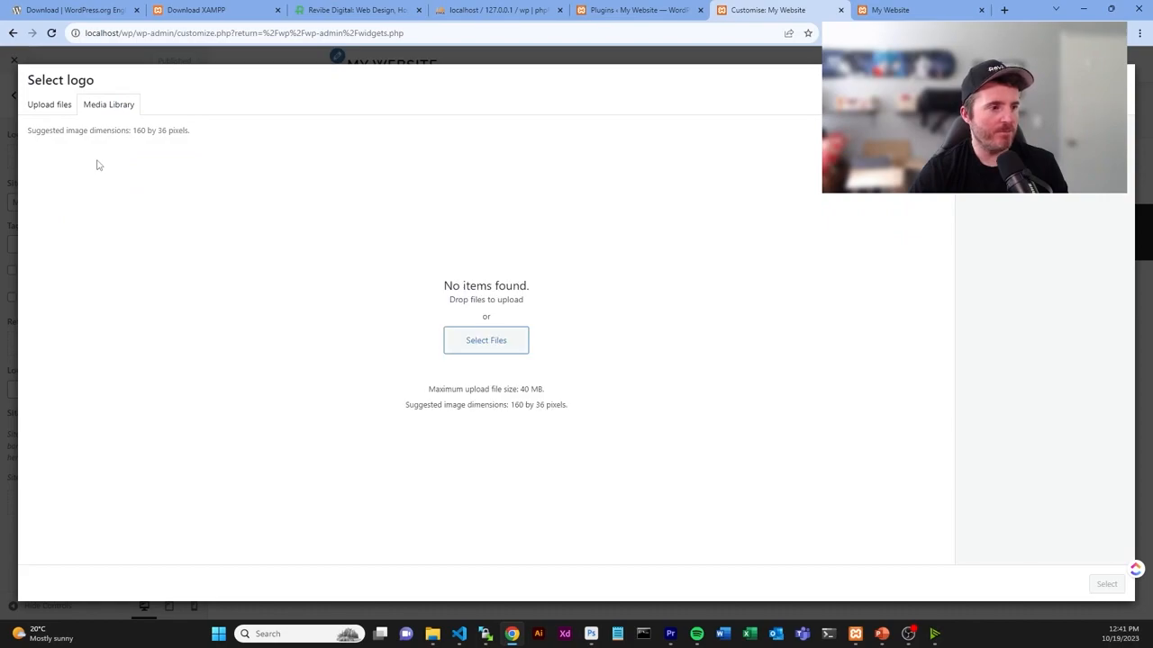
drag(1152, 405, 558, 337)
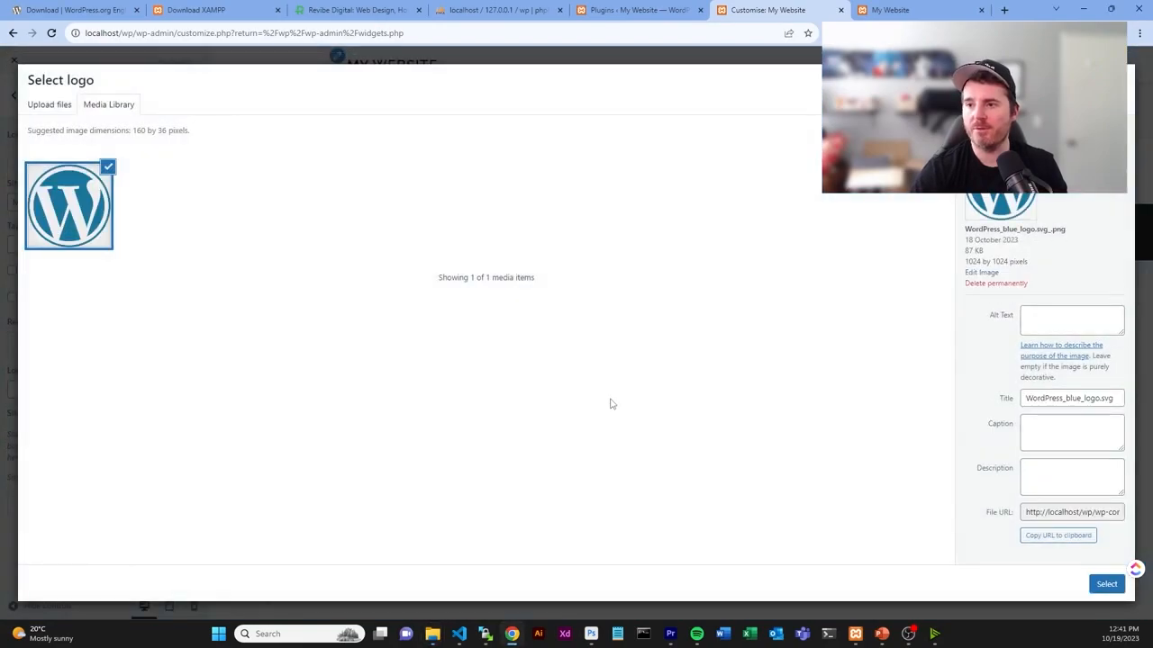
click(1105, 582)
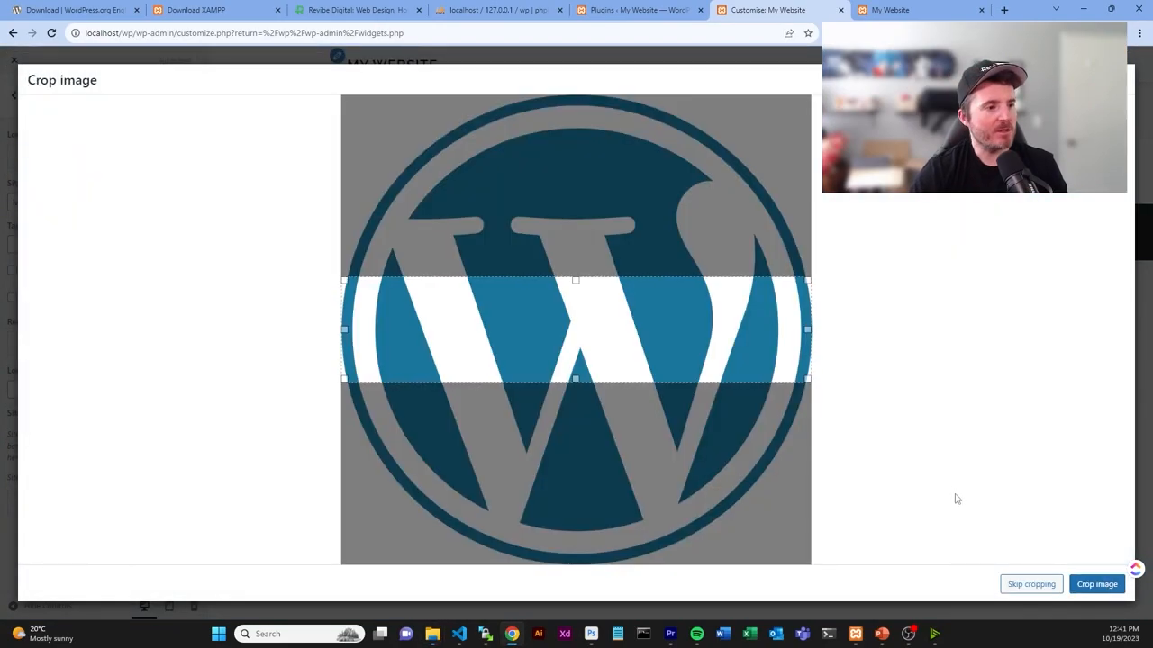
click(1055, 591)
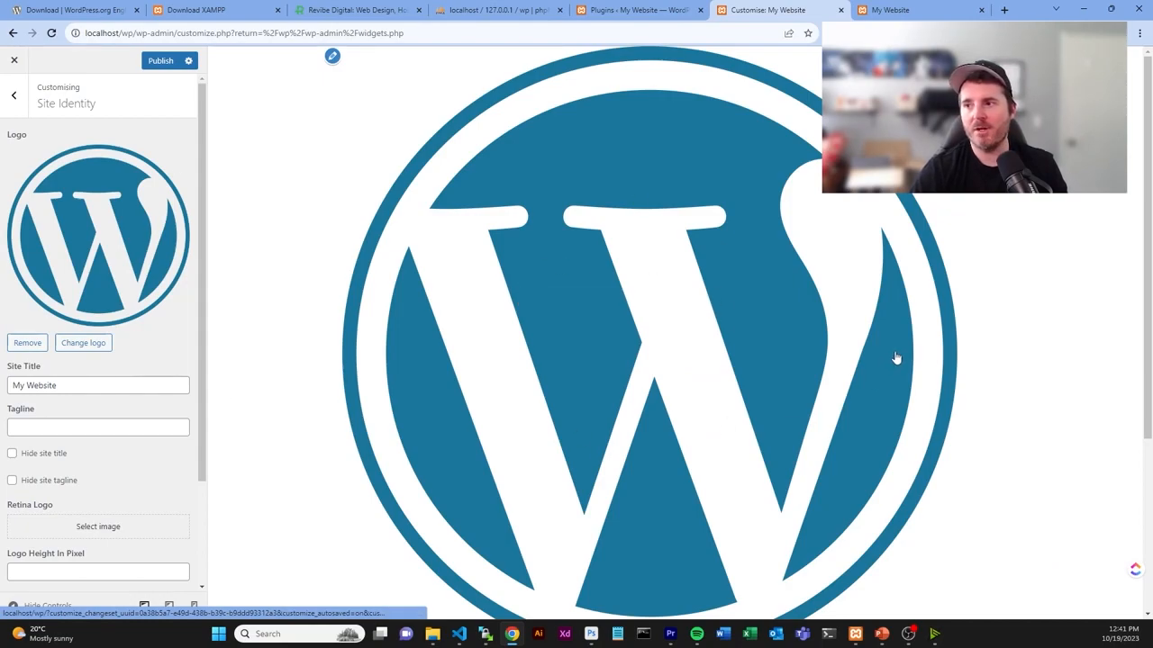
- Set the logo height to 60, hide the site title, and publish the changes
scroll(128, 355, down, 2)
scroll(128, 355, down, 1)
click(76, 452)
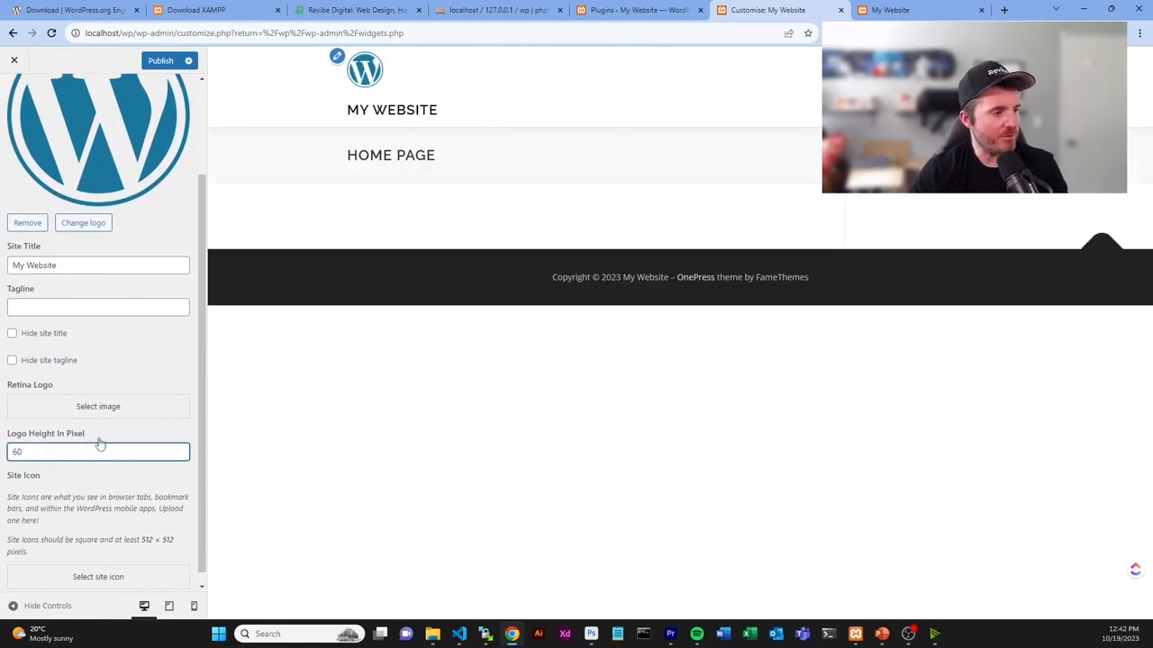
click(52, 338)
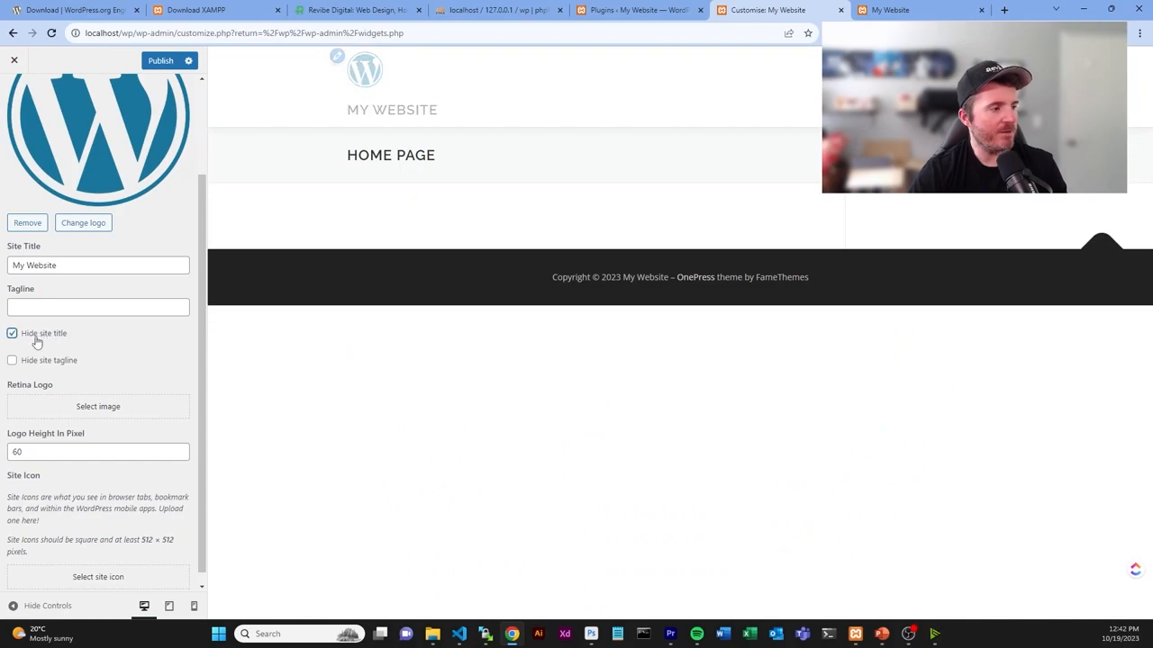
scroll(140, 360, up, 3)
click(160, 60)
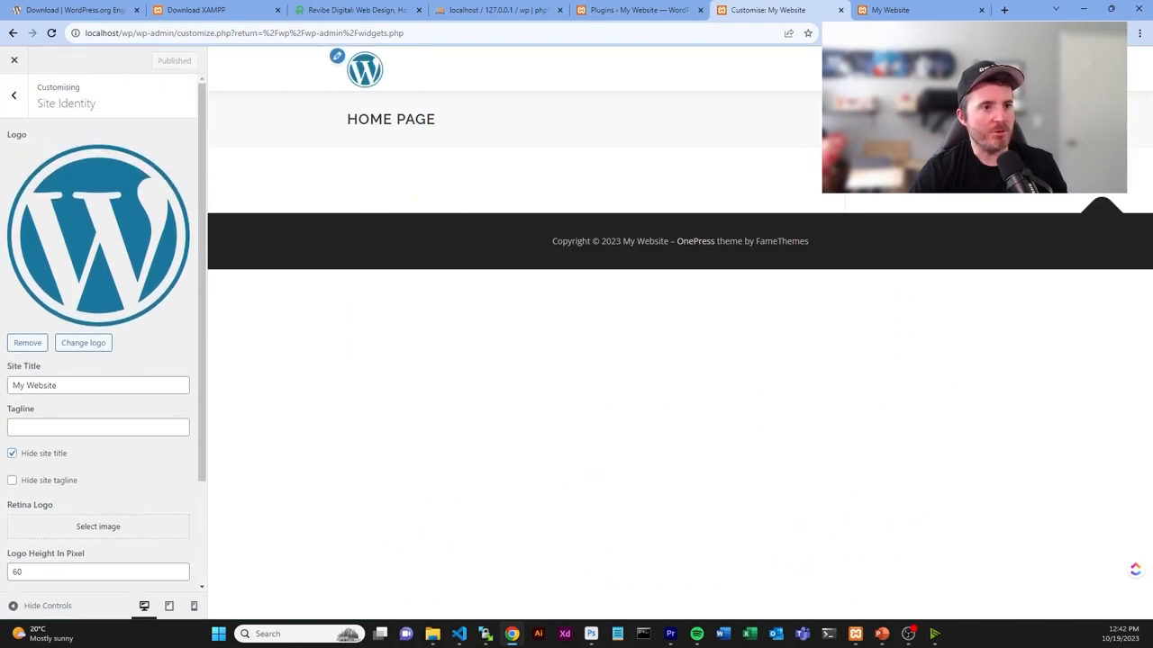
key(ctrl+Tab)
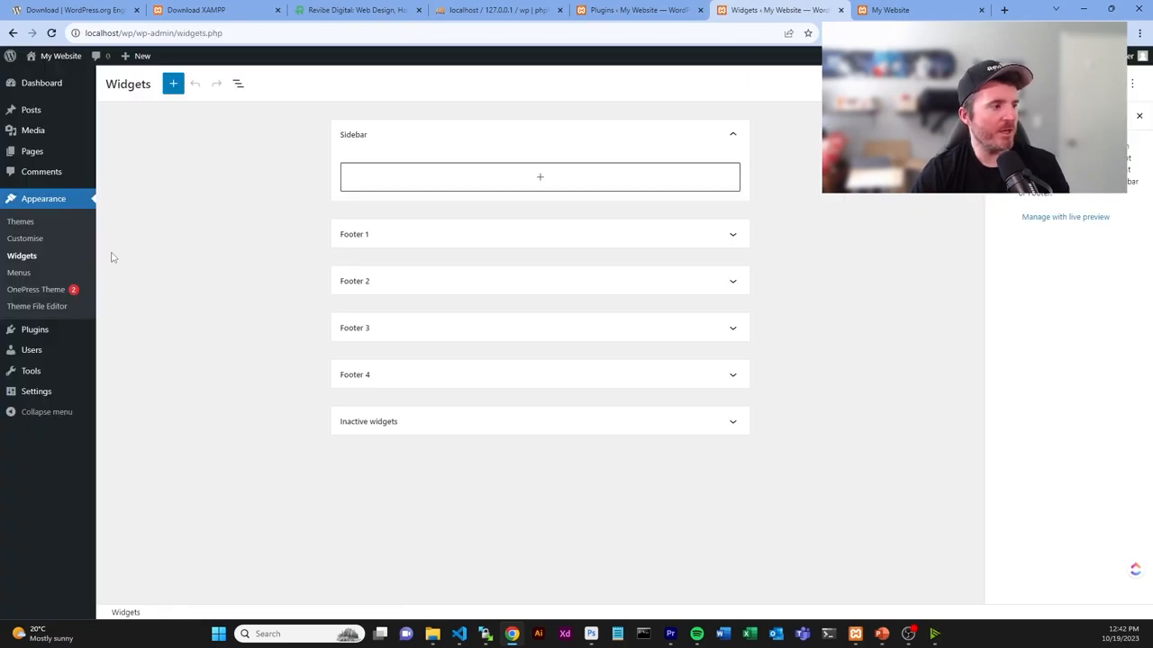
- On the Menus page, browse the item panels and list all pages including Home Page
click(18, 272)
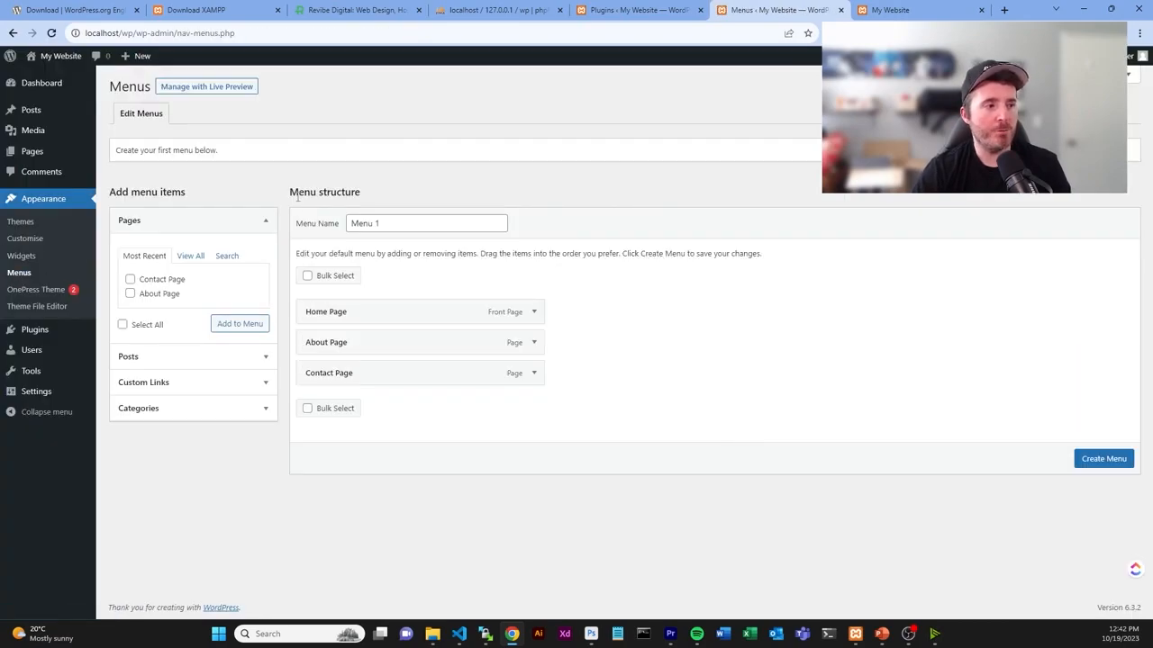
drag(297, 189, 361, 192)
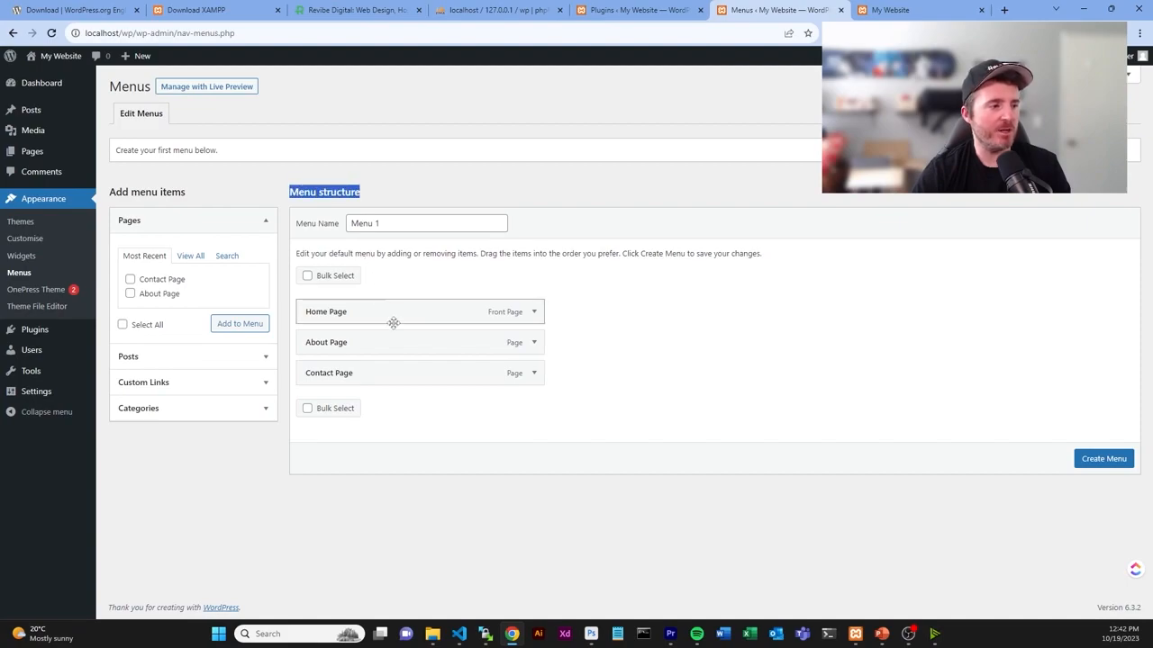
click(179, 413)
click(166, 282)
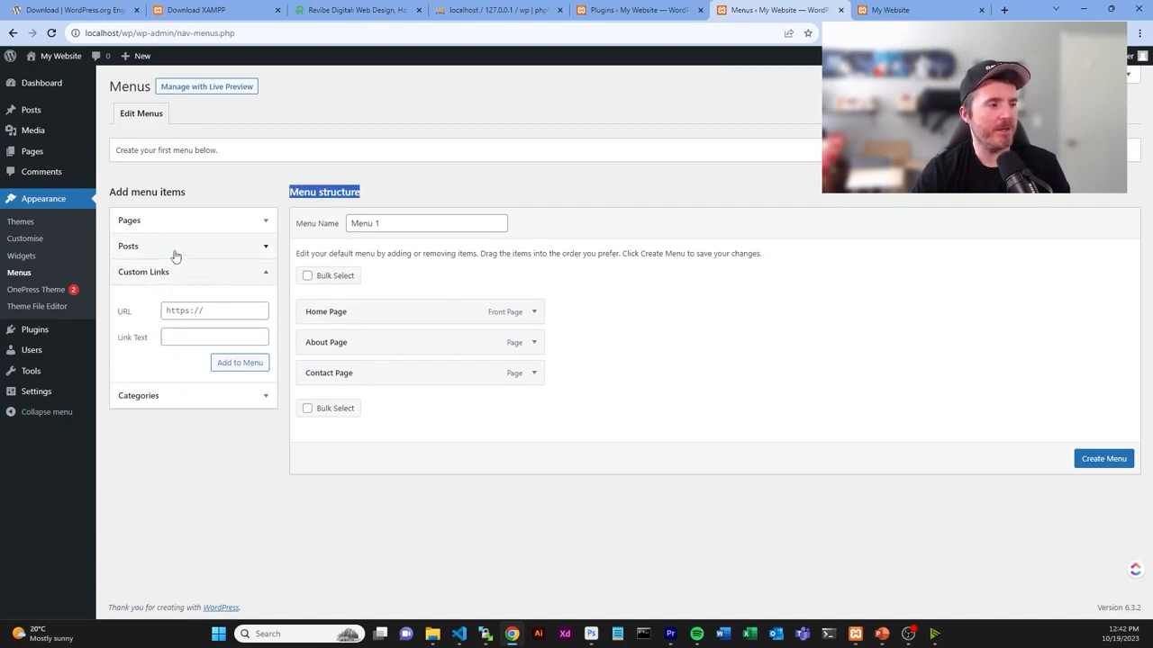
click(175, 255)
click(176, 220)
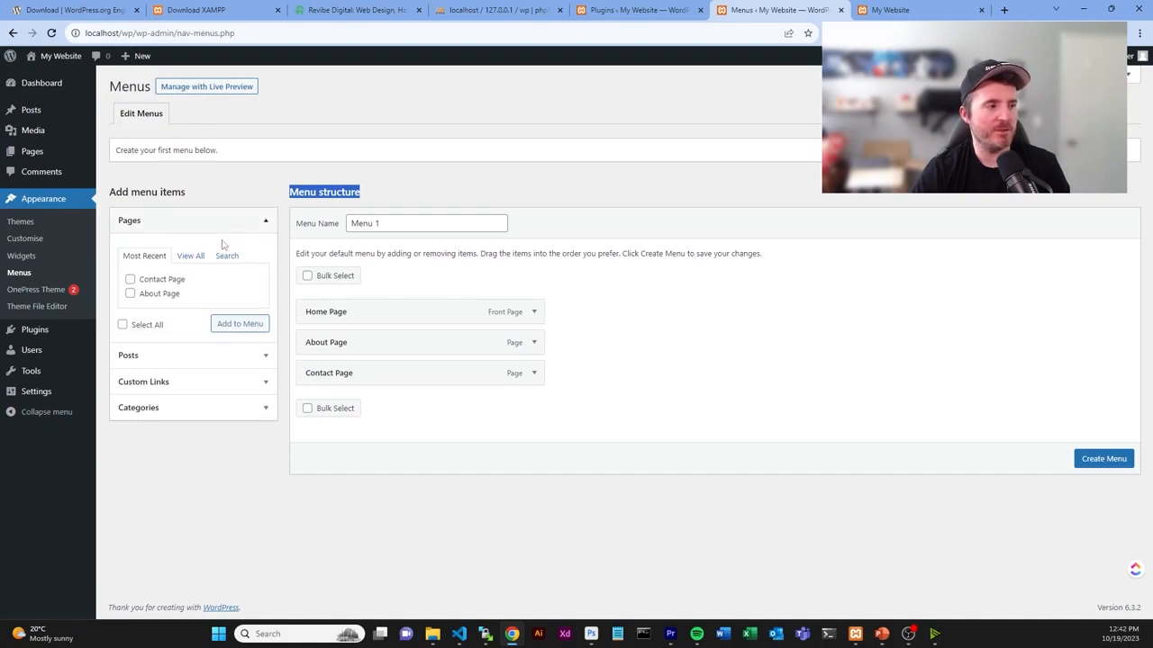
click(190, 255)
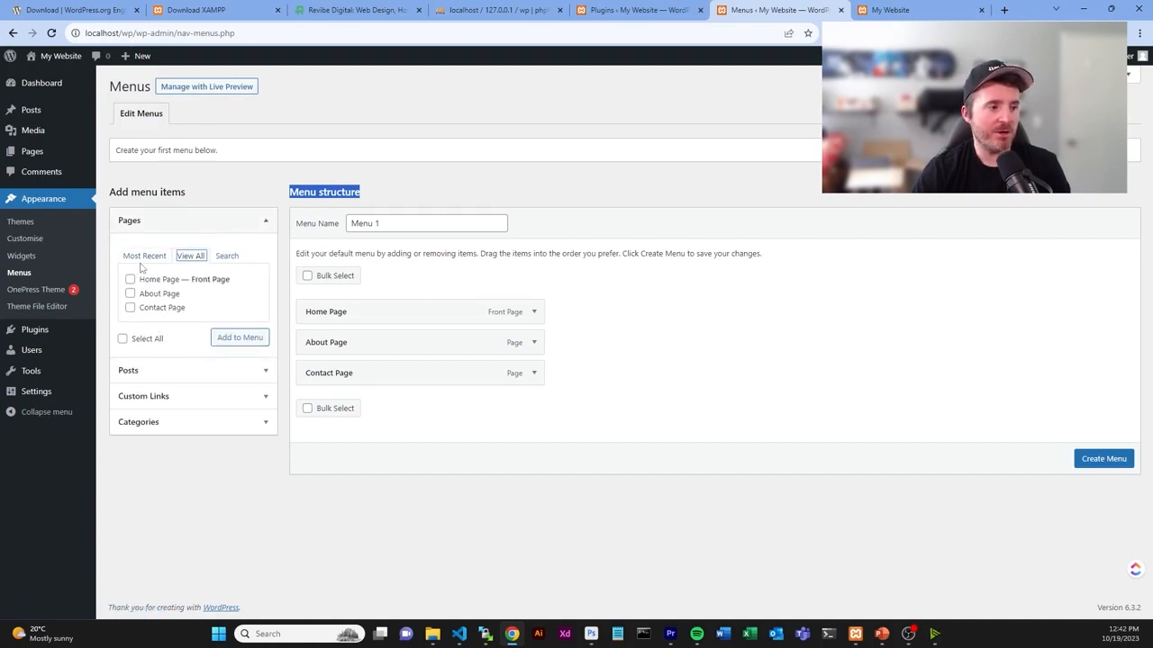
- Name the new menu 'Main Menu', create it, and save it with the Primary Menu location
triple_click(416, 225)
text(Man)
key(BackSpace)
text(in )
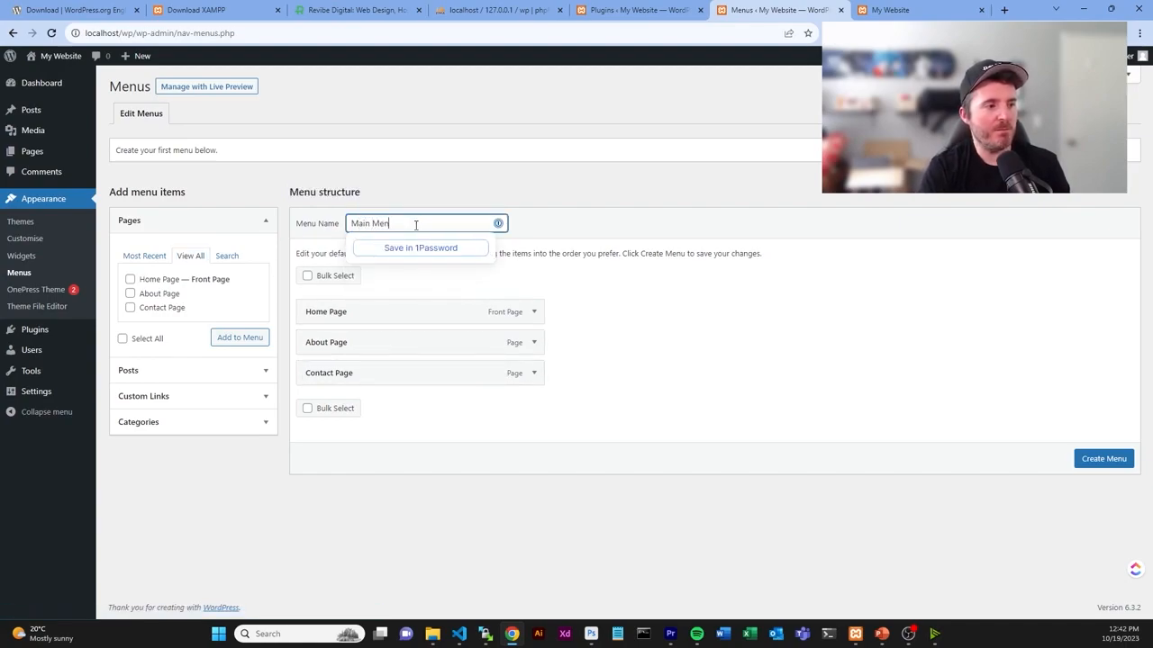
text(Menu)
key(Return)
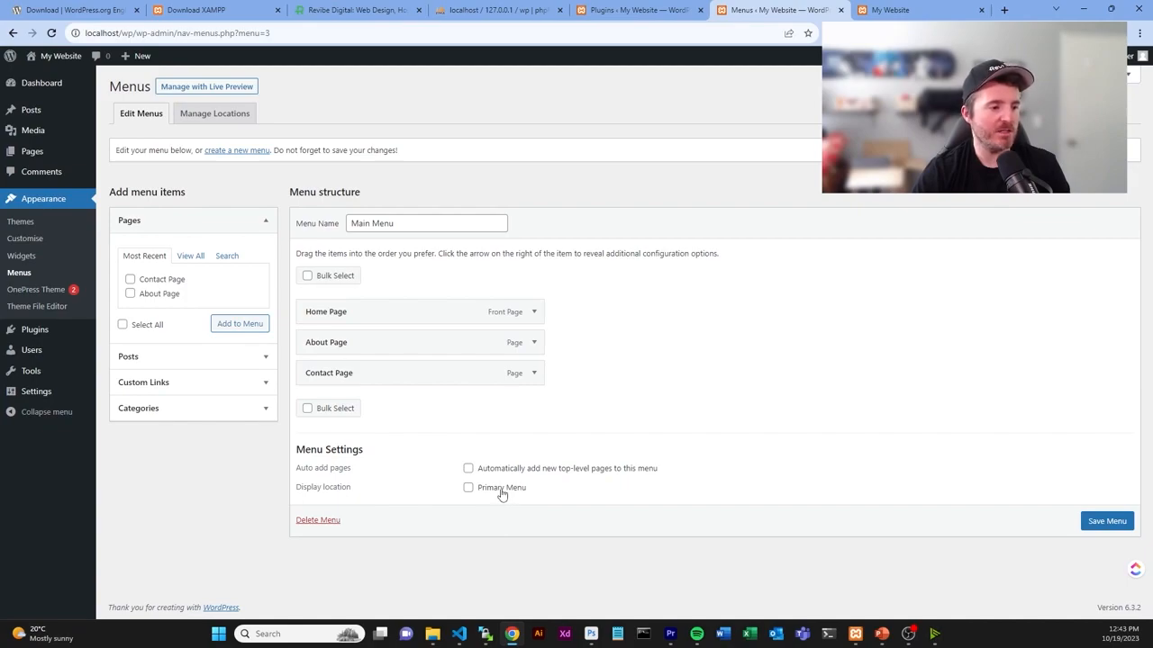
click(1105, 528)
click(914, 13)
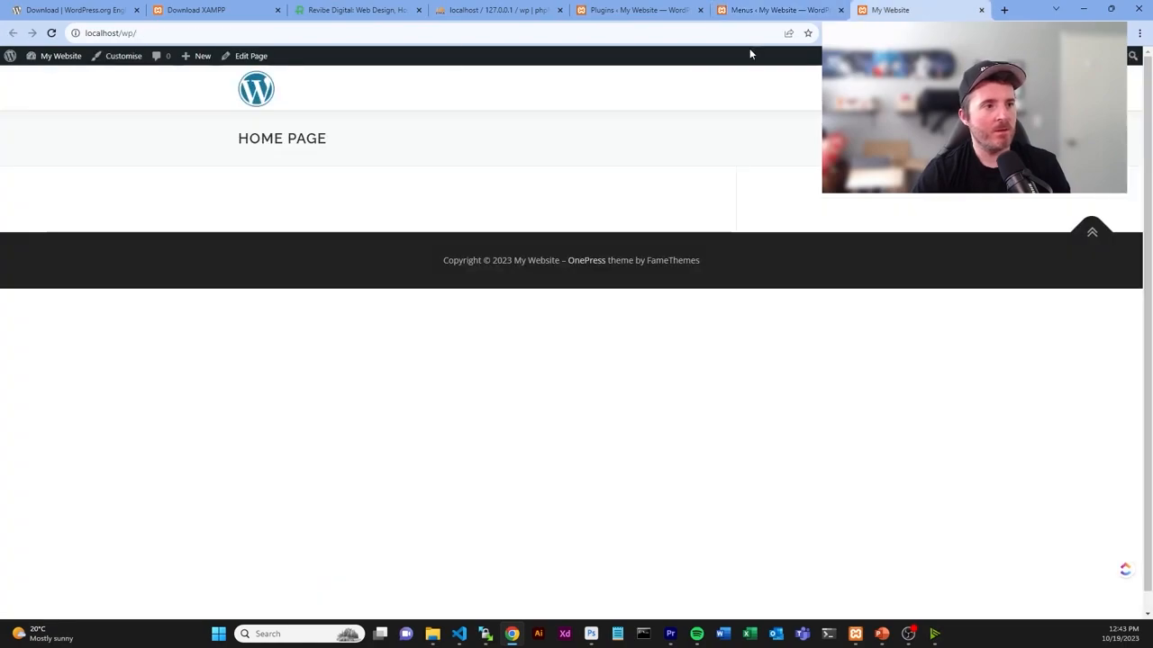
- Reload the live site and resize the browser window to a narrow width
click(52, 33)
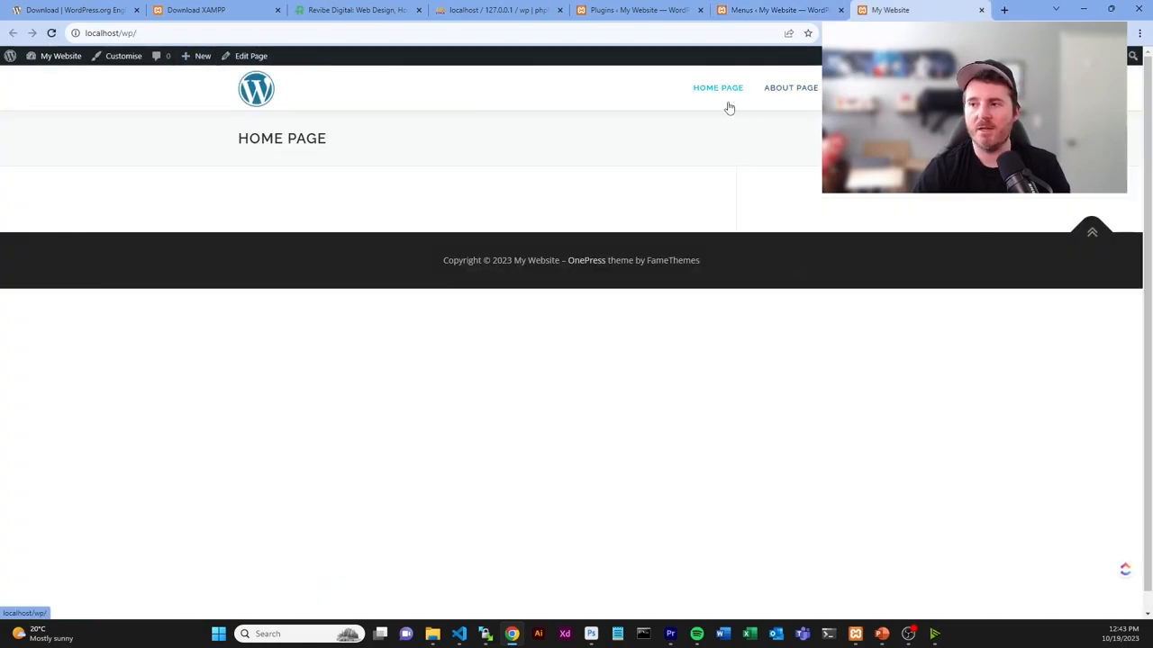
drag(1026, 10, 468, 19)
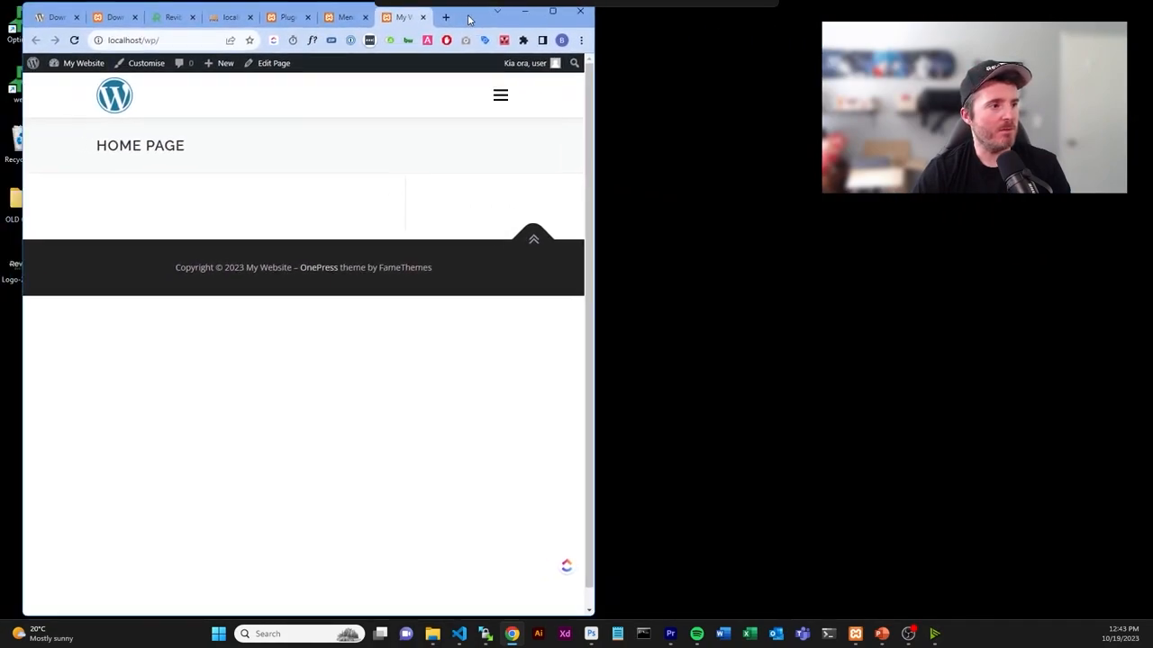
drag(597, 168, 676, 117)
- Toggle the mobile hamburger menu open and closed, then restore the window to full width
click(613, 97)
click(614, 99)
click(613, 99)
click(613, 99)
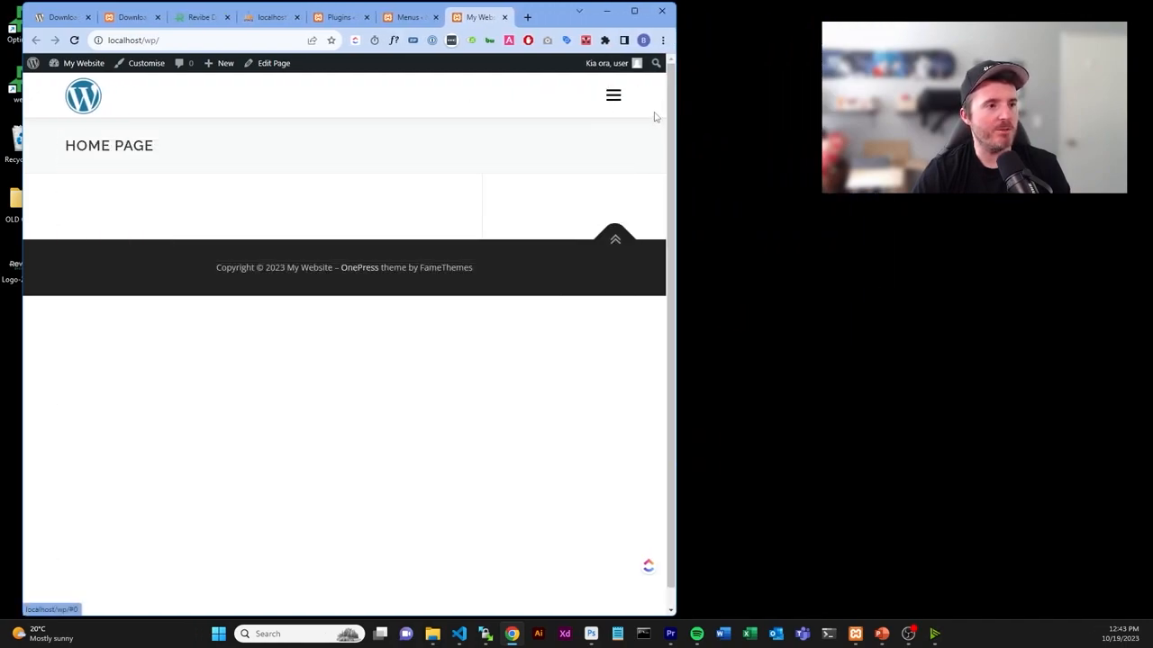
drag(678, 115, 905, 117)
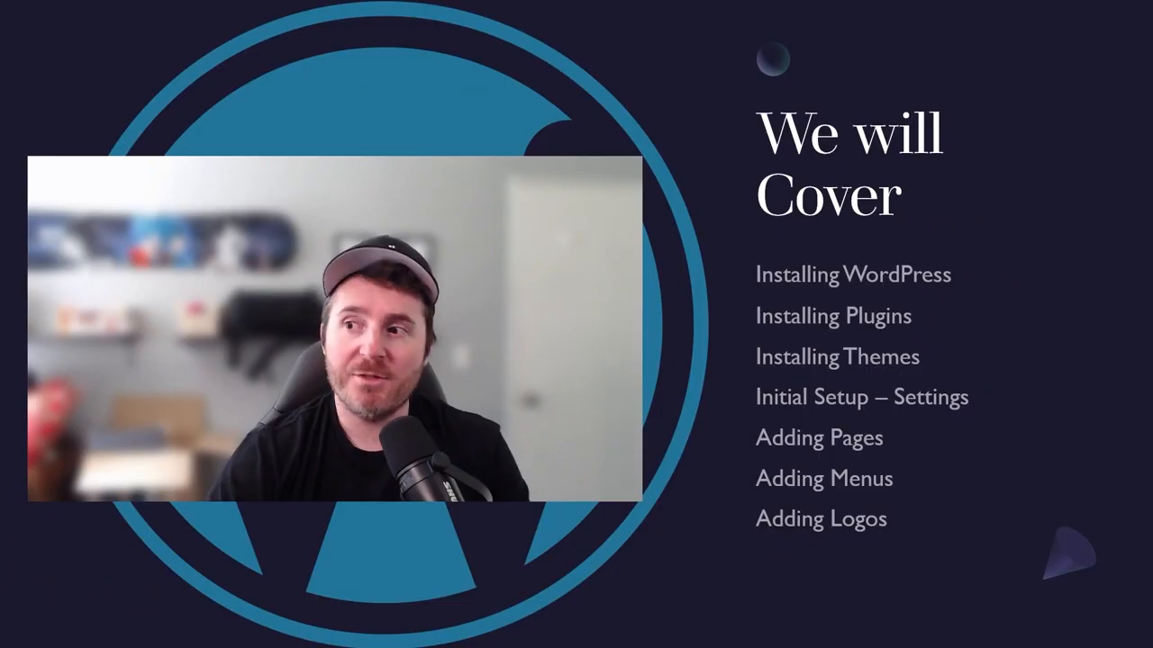